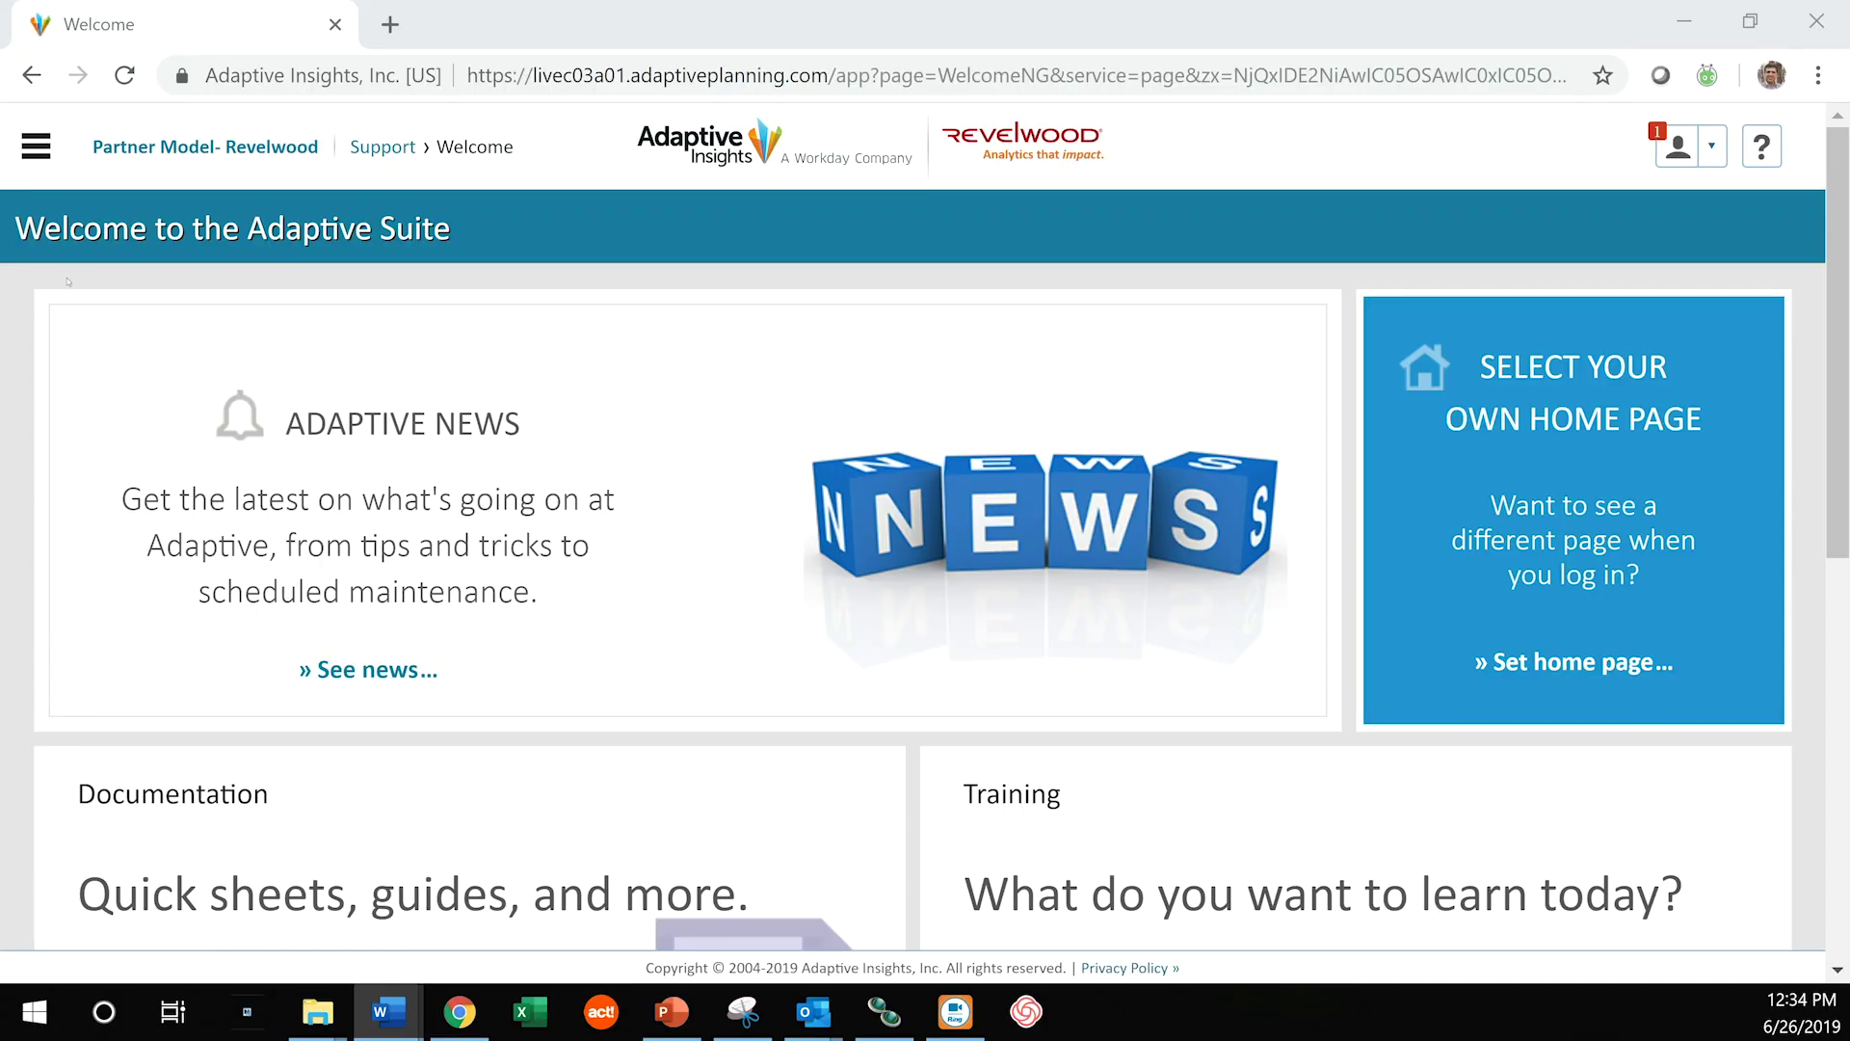
# - Open the Current Month Expense Variance Analysis (w/ YTD) report from the Reports menu
pyautogui.click(35, 147)
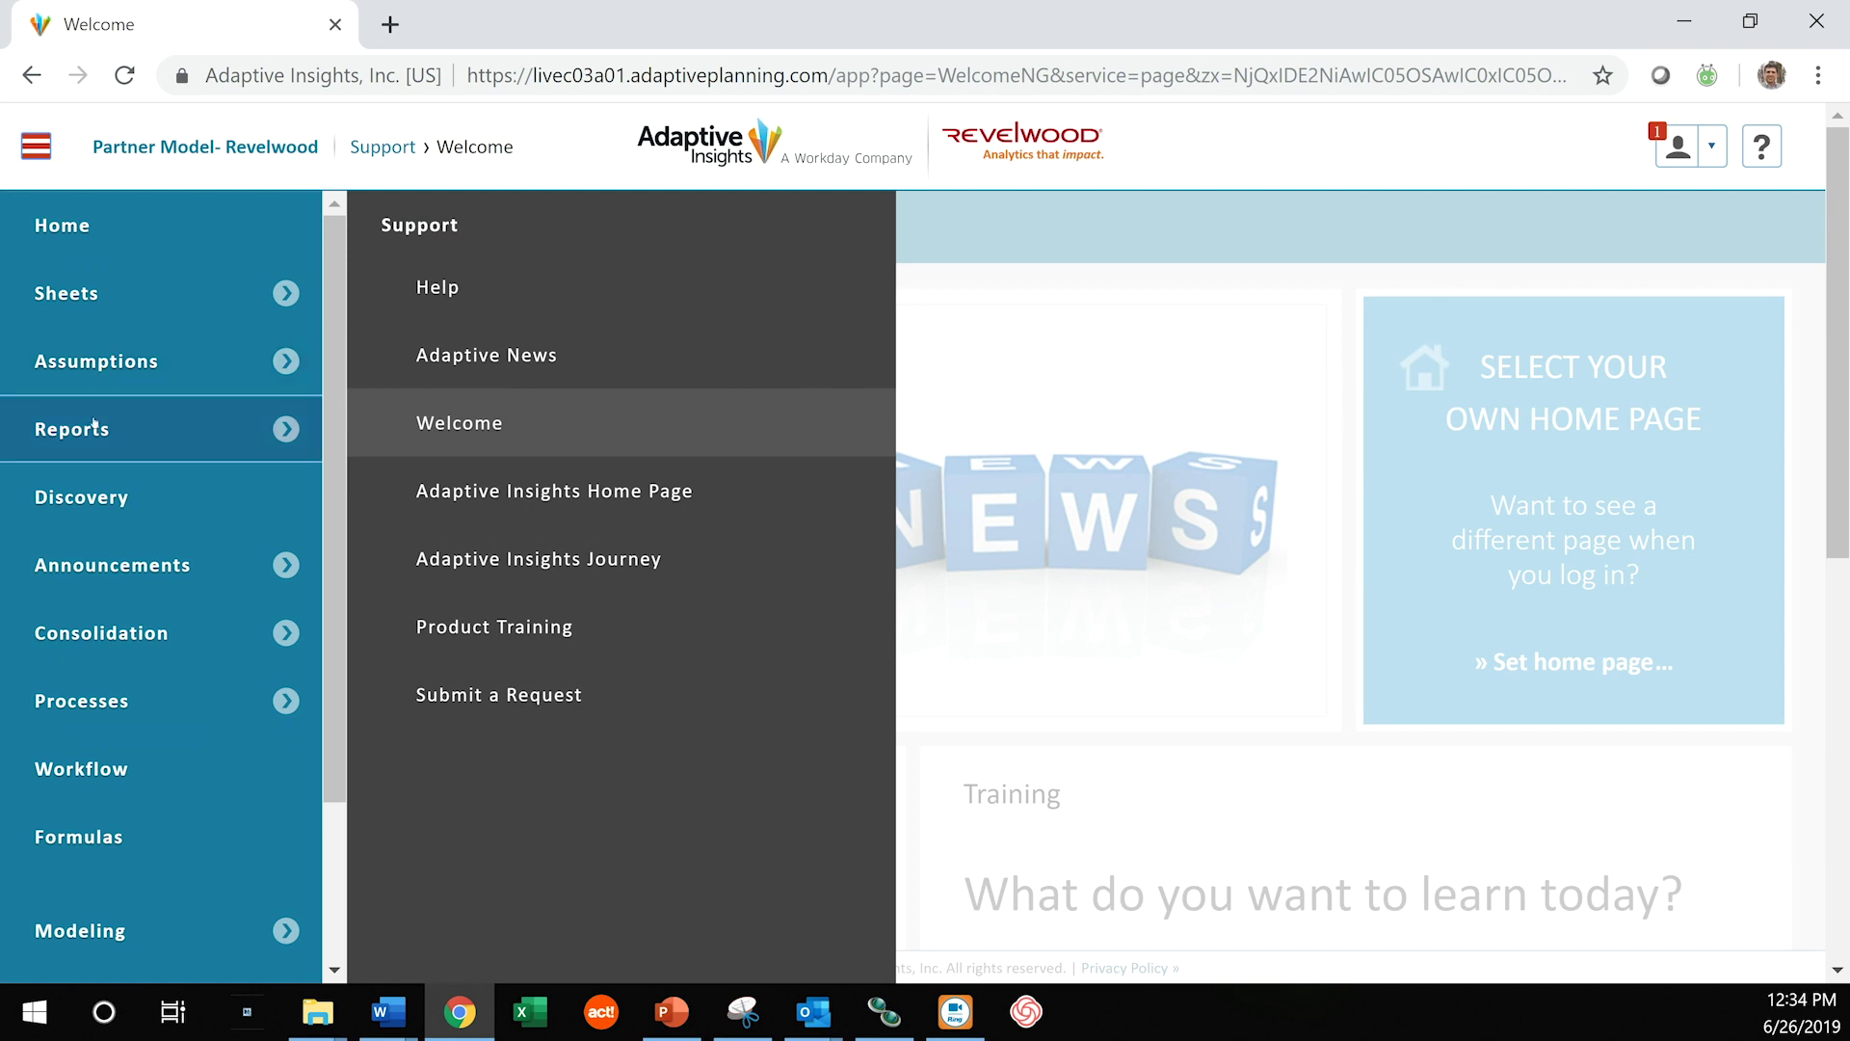
pyautogui.click(286, 429)
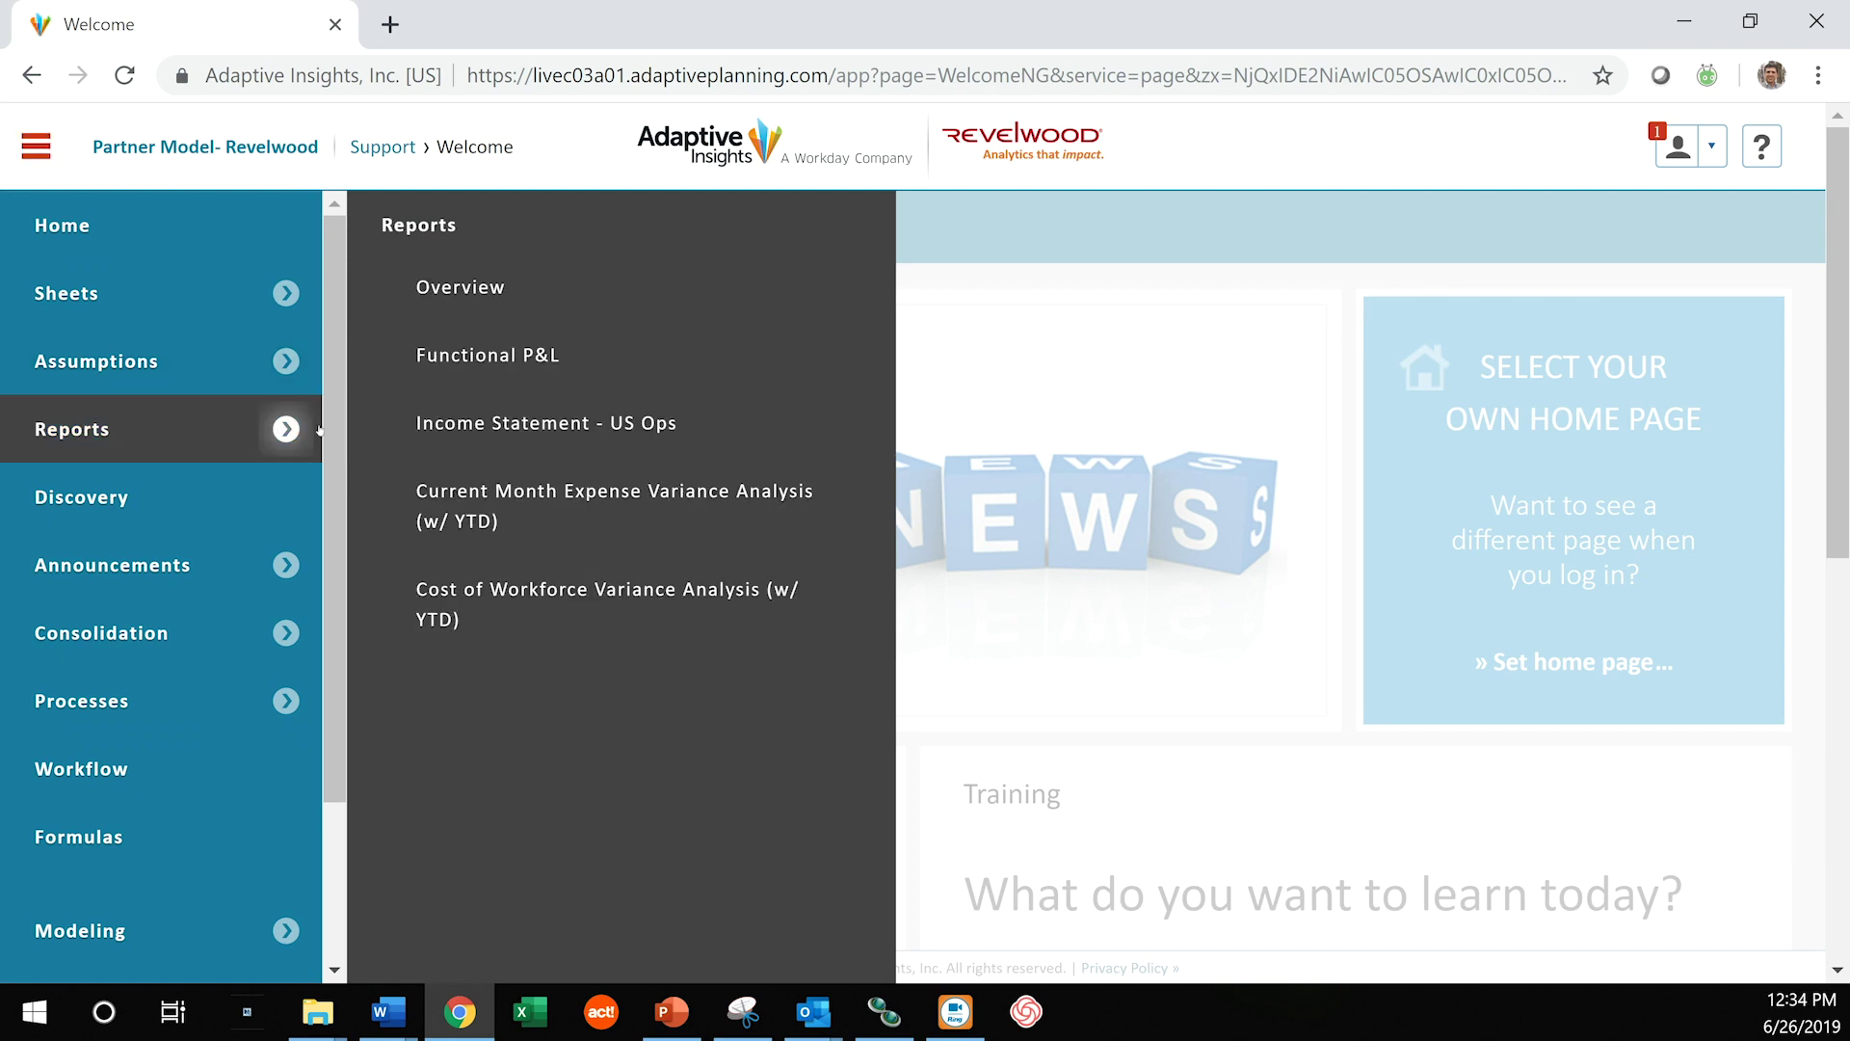
pyautogui.click(458, 498)
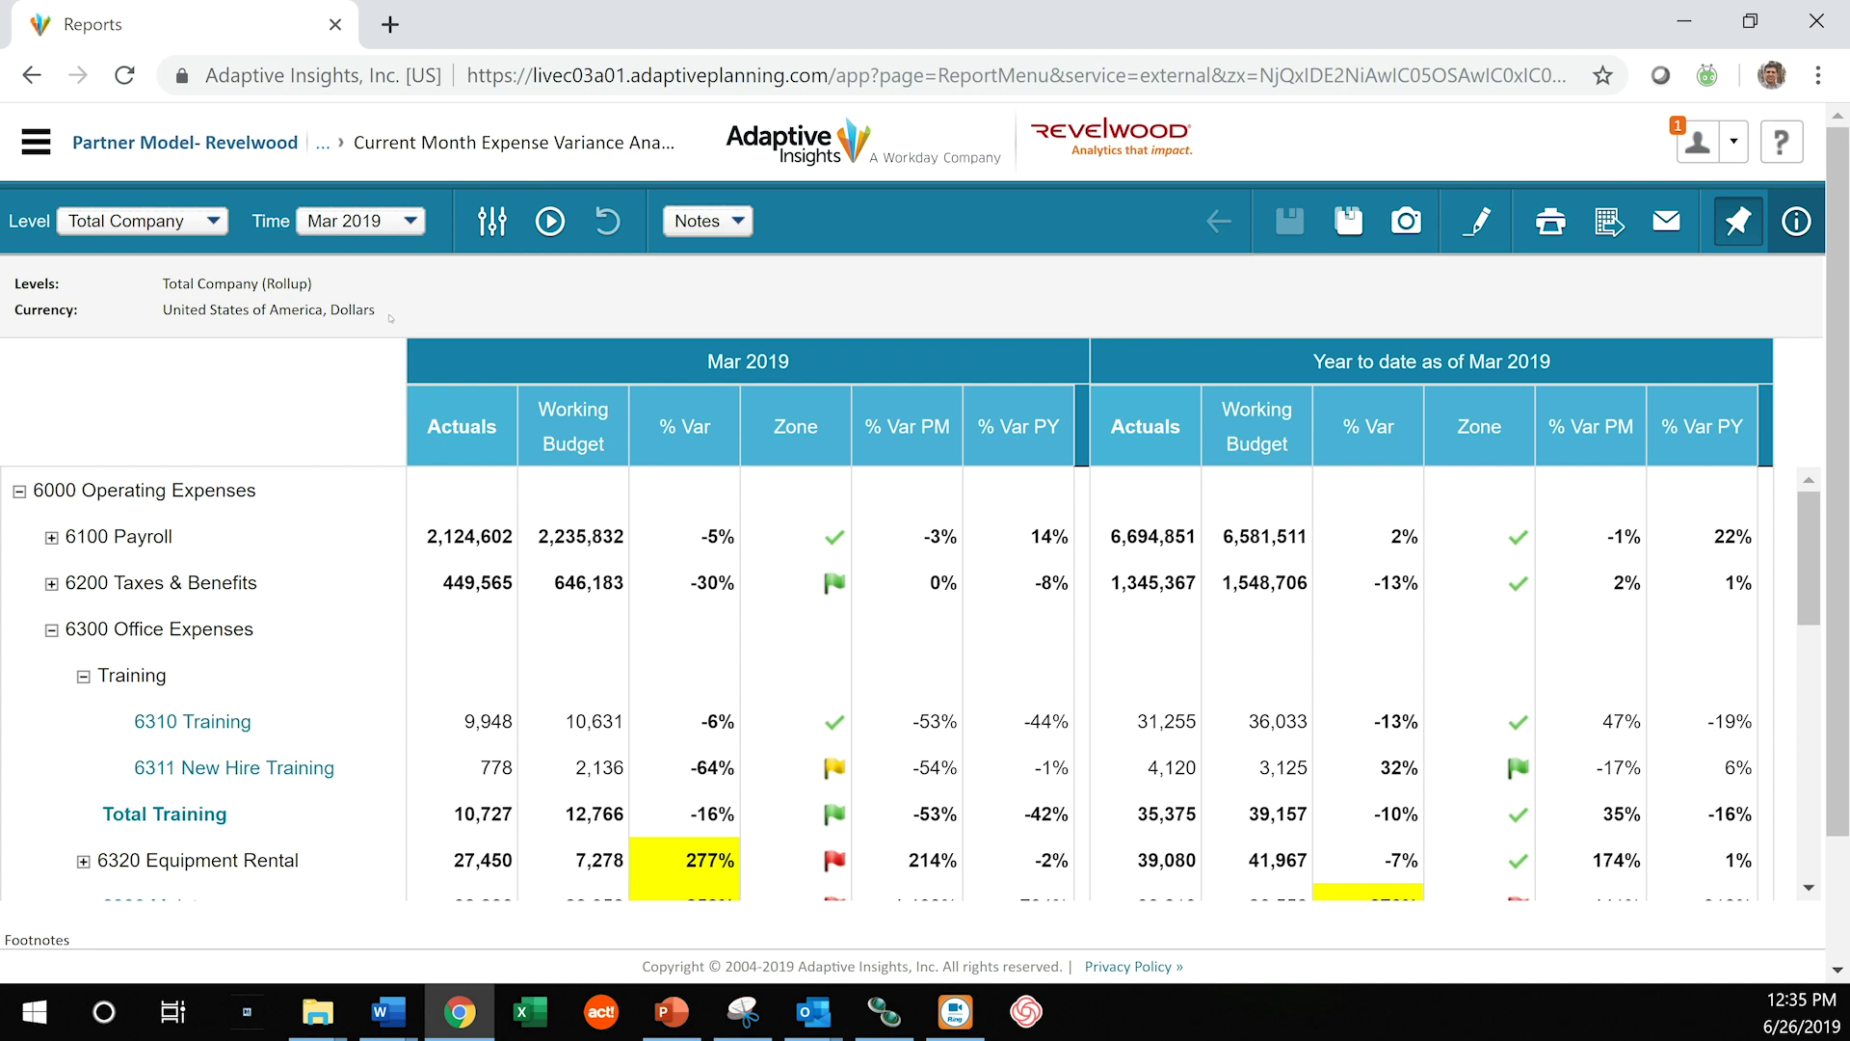
# - Check the Level and Time dropdowns, keeping Total Company and Mar 2019
pyautogui.click(221, 222)
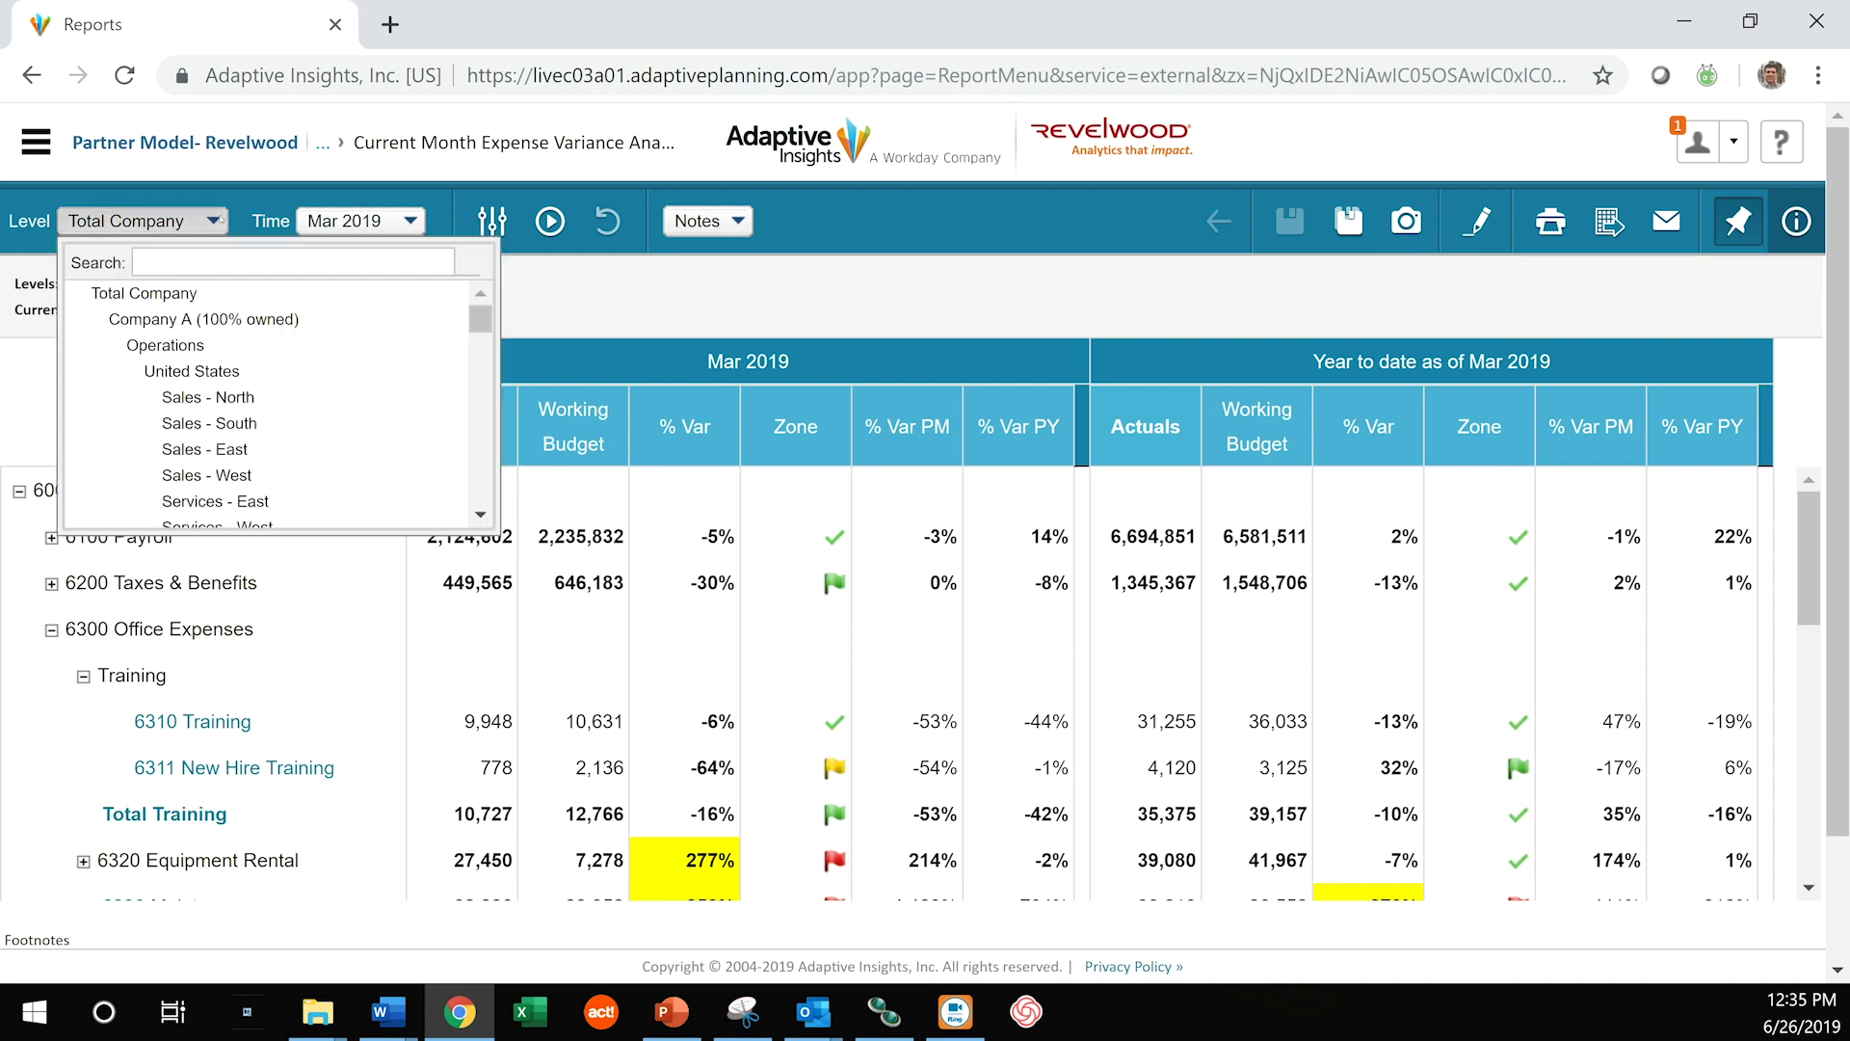
pyautogui.click(221, 222)
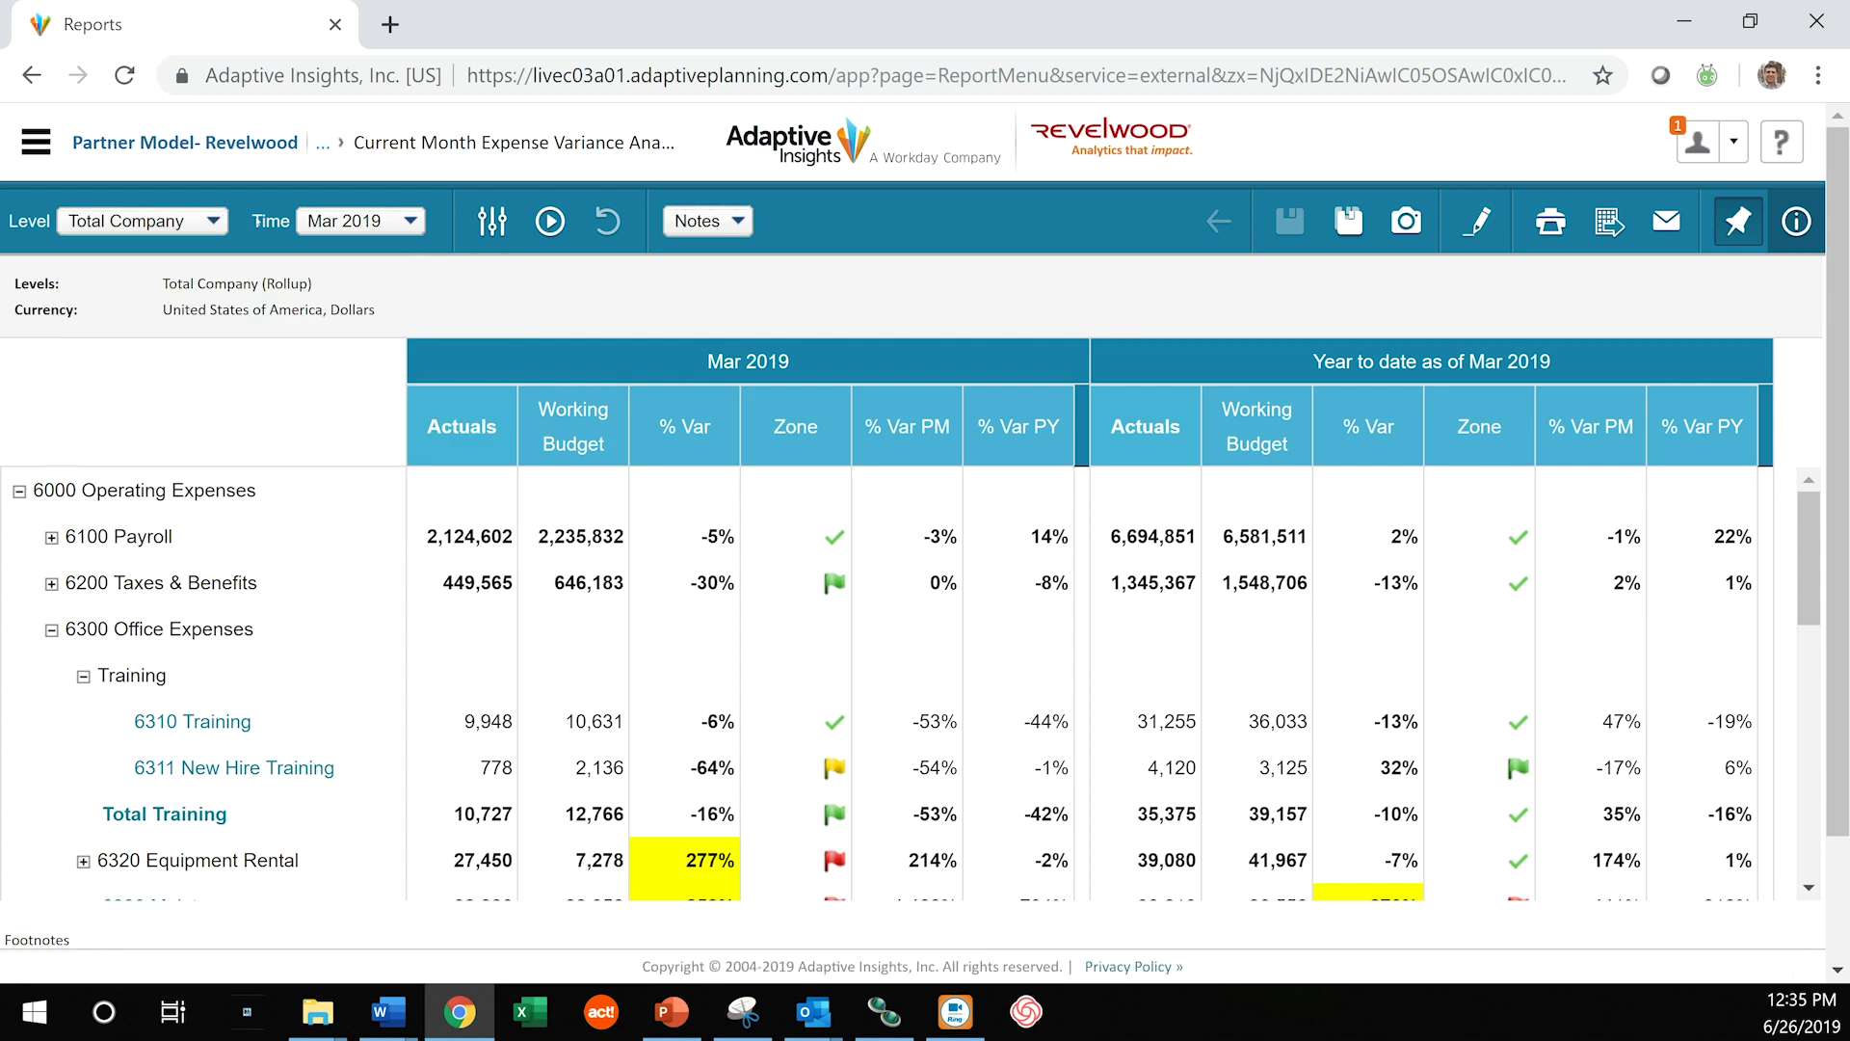
pyautogui.click(410, 221)
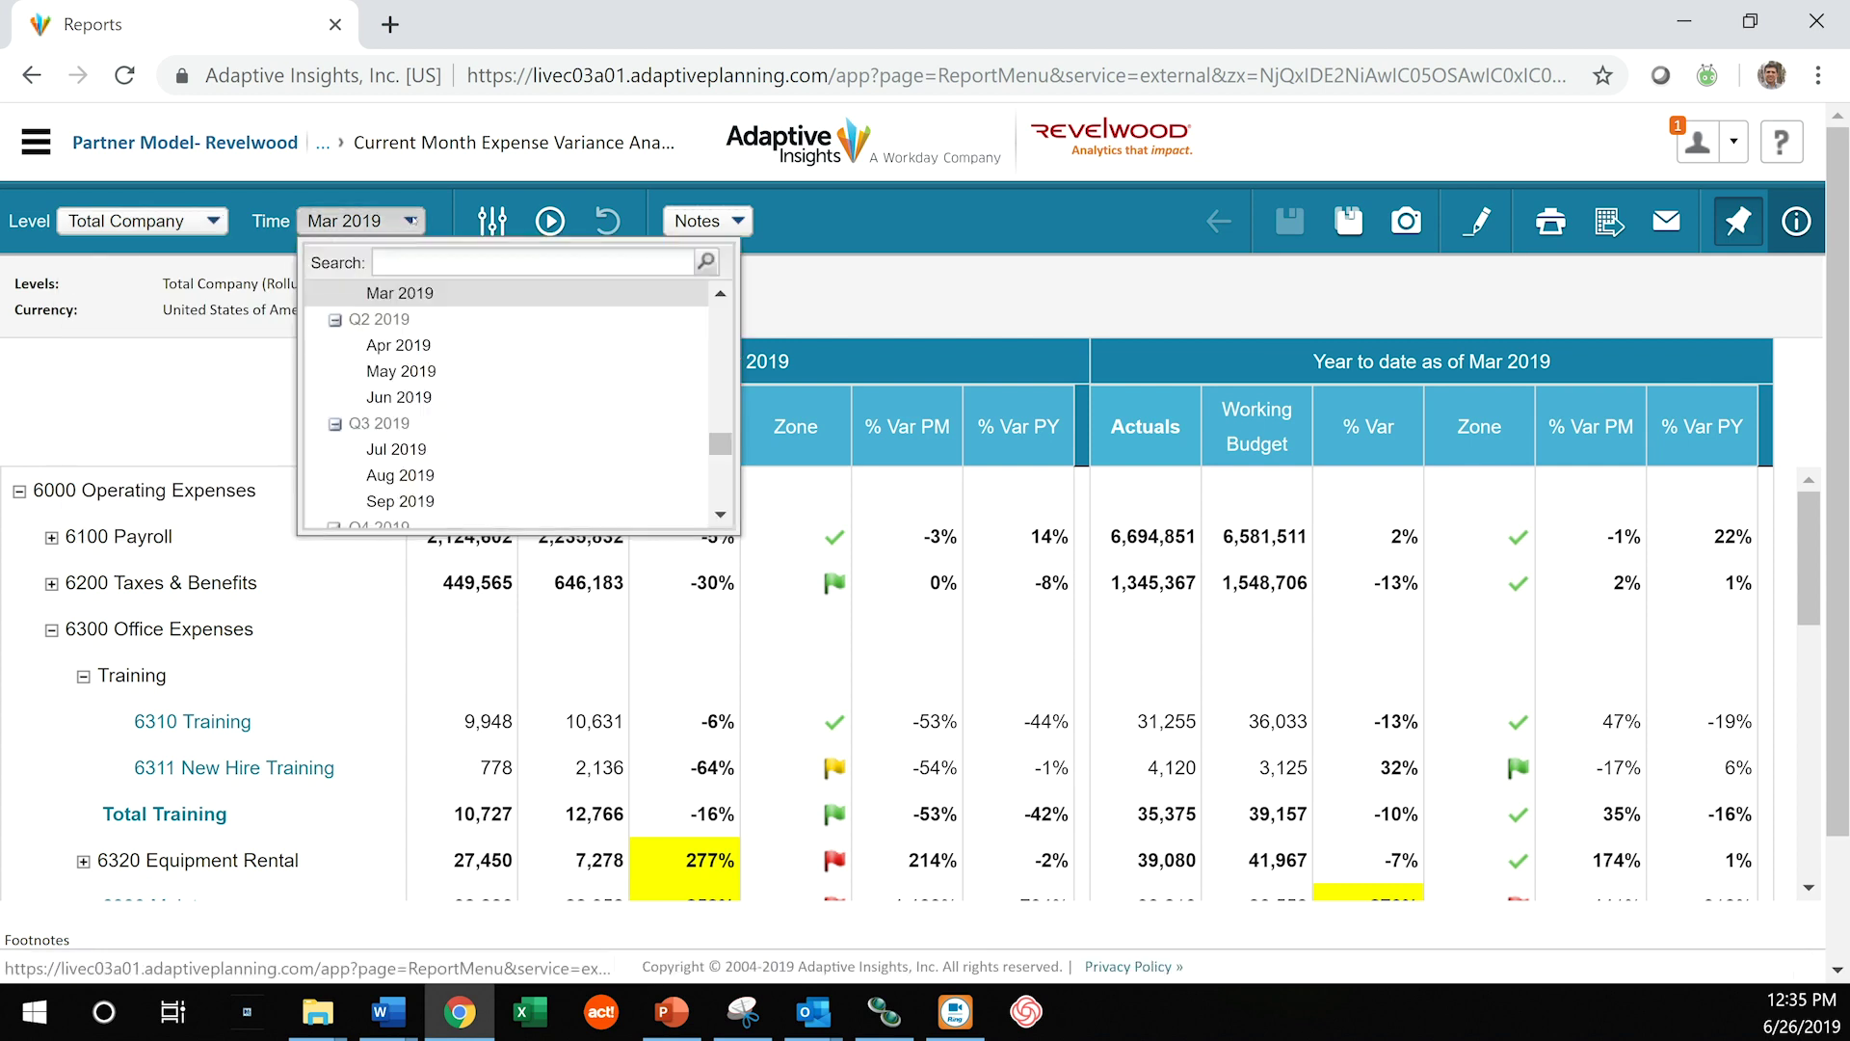
pyautogui.click(411, 223)
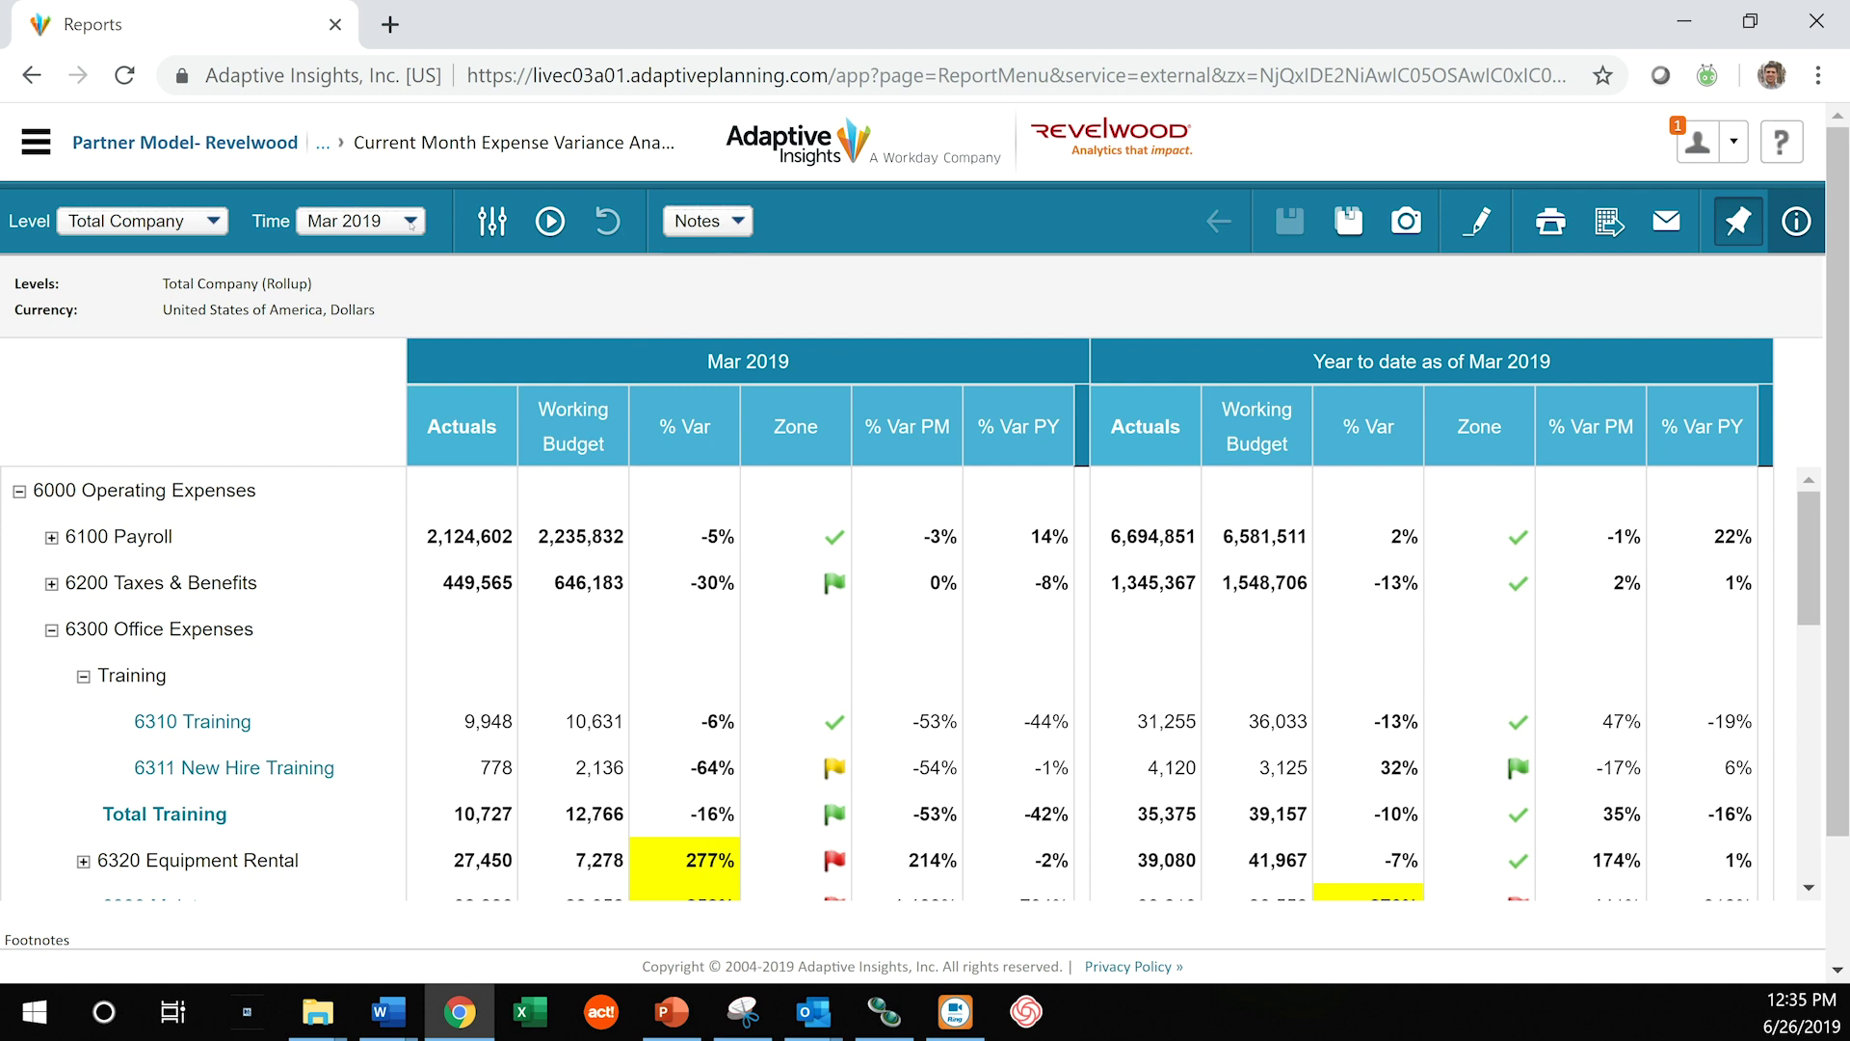
# - Review the line notes display options, leaving notes shown as footnotes
pyautogui.hotkey('alt', 'Tab')
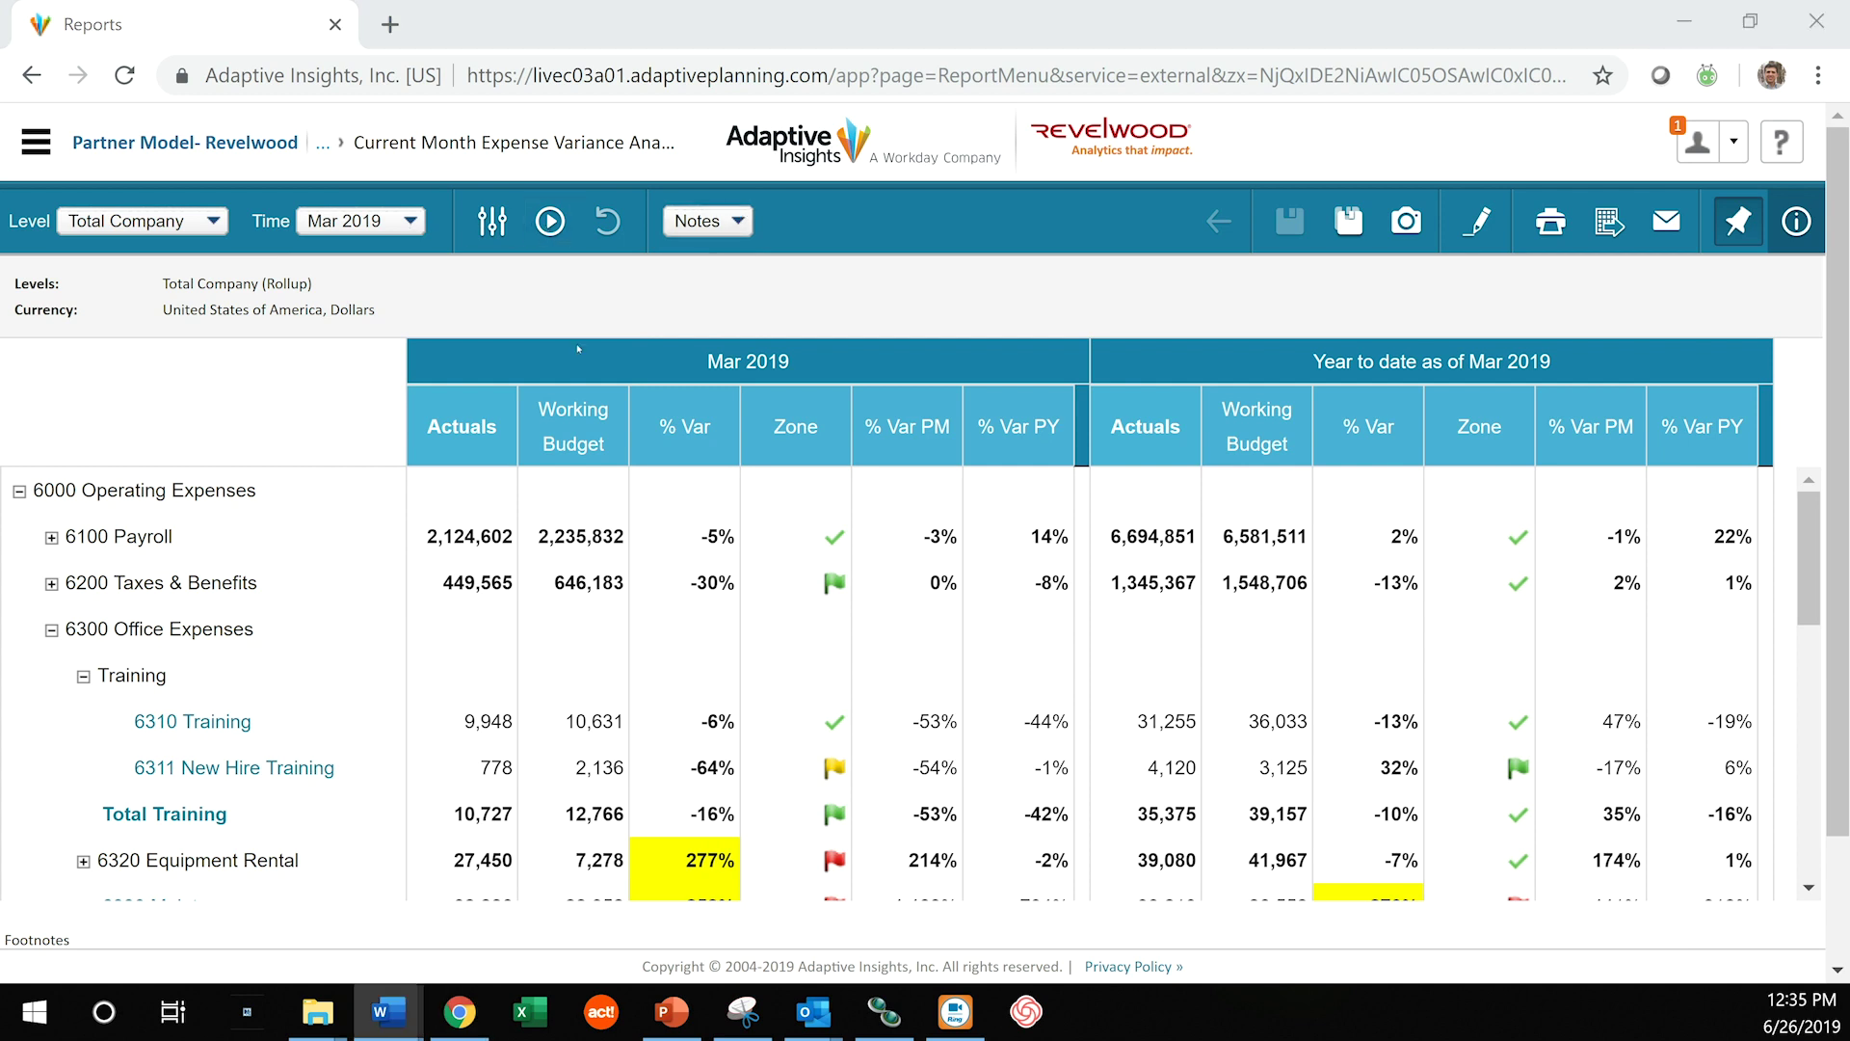
pyautogui.scroll(-2, 260, 576)
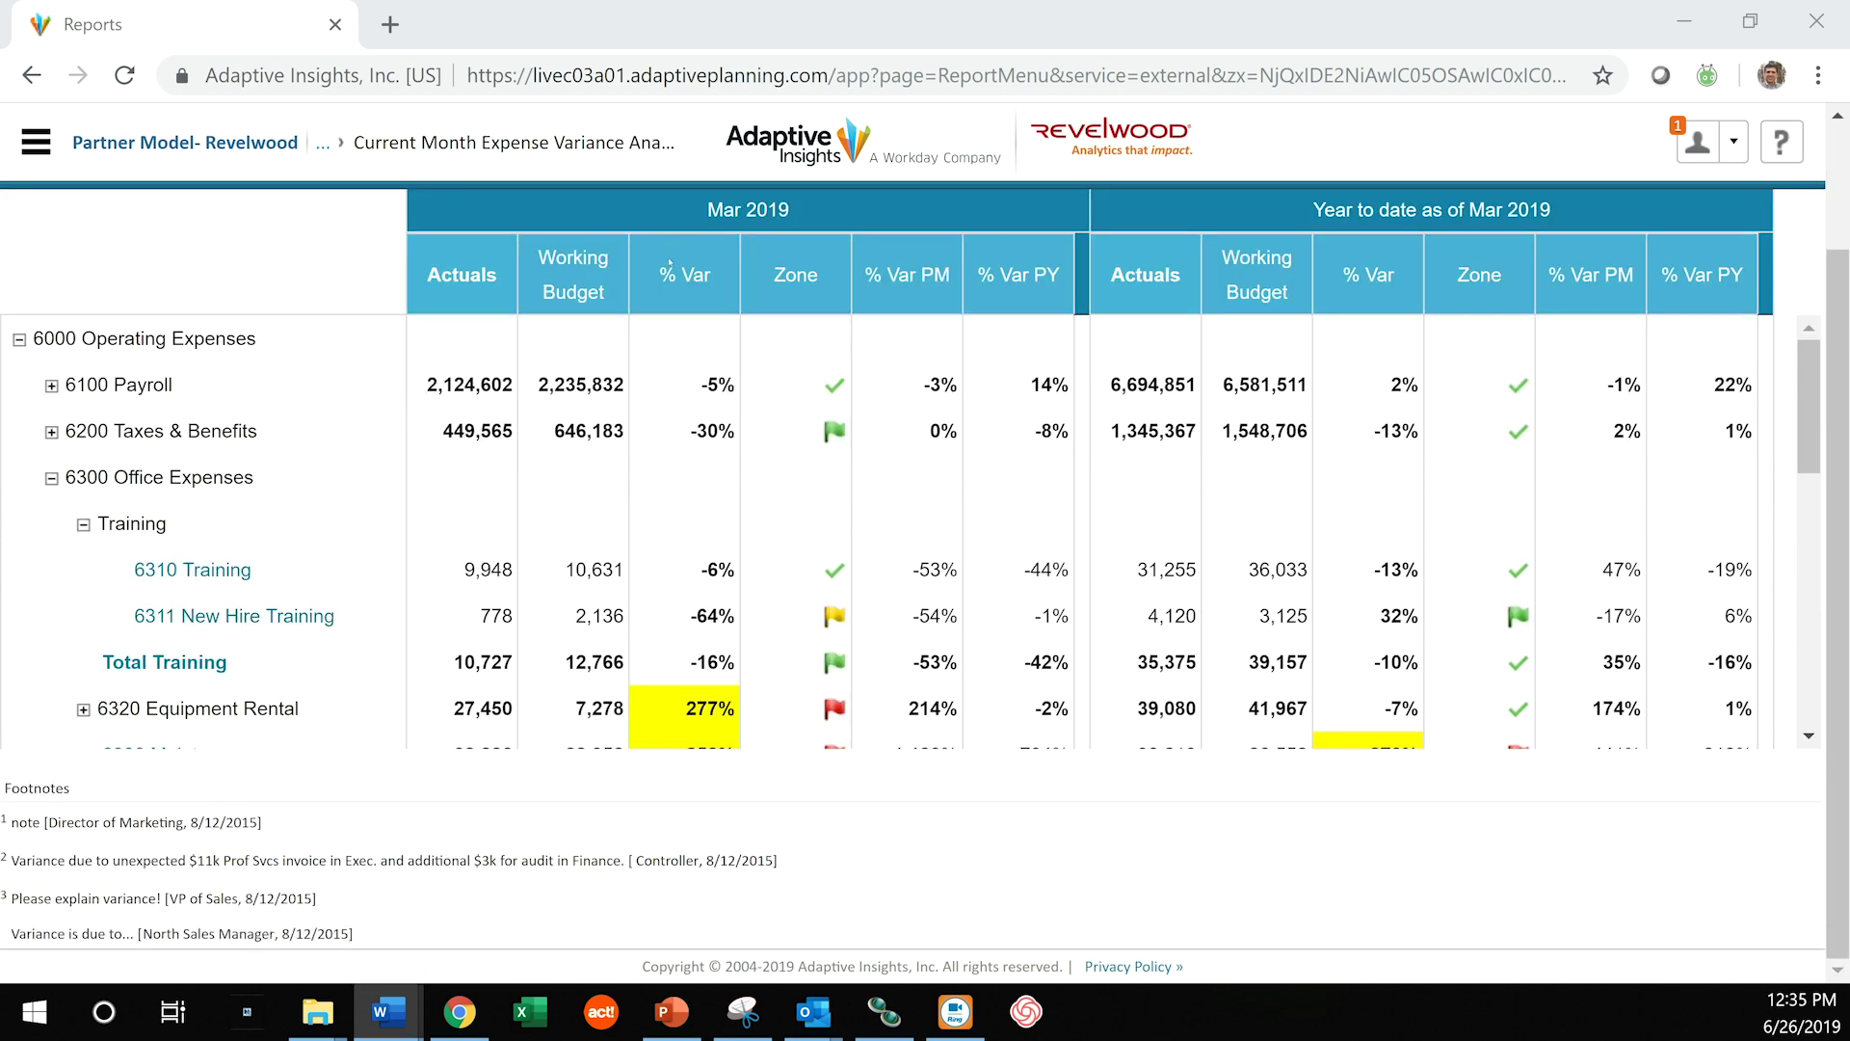
pyautogui.scroll(2, 670, 261)
pyautogui.click(706, 221)
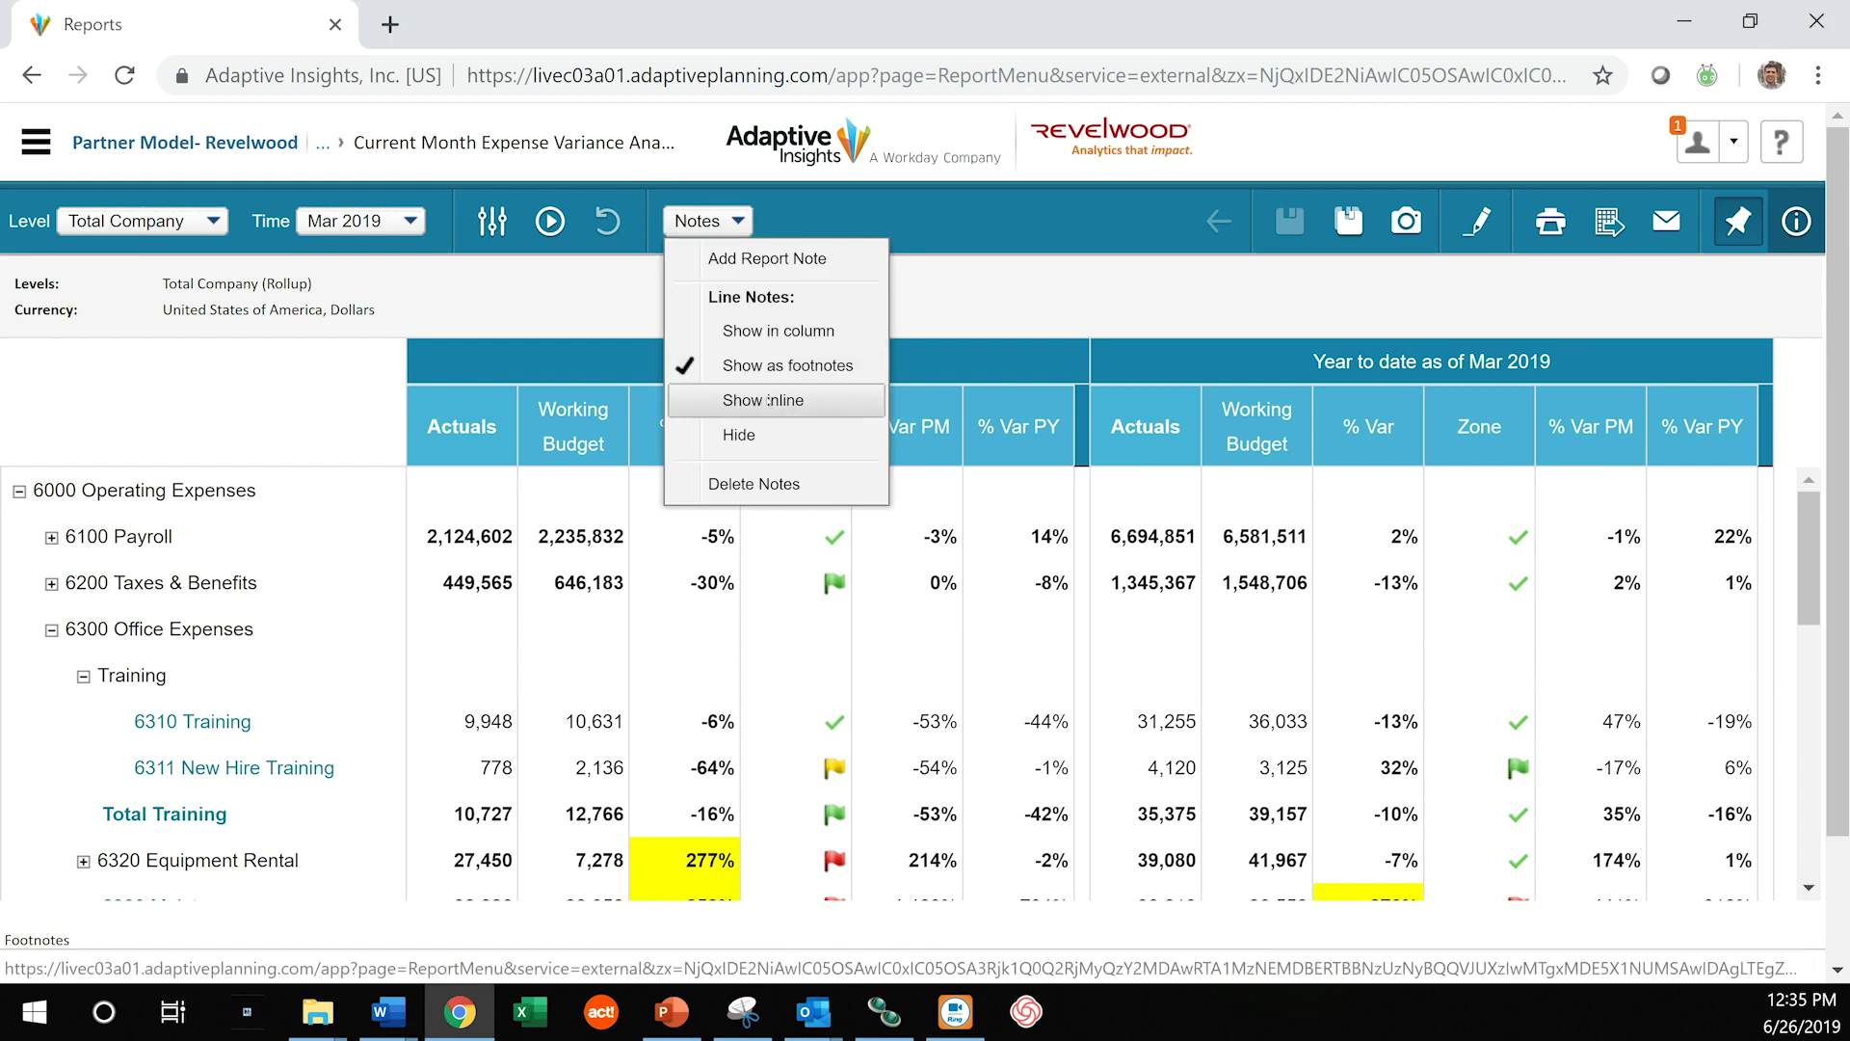
pyautogui.click(562, 295)
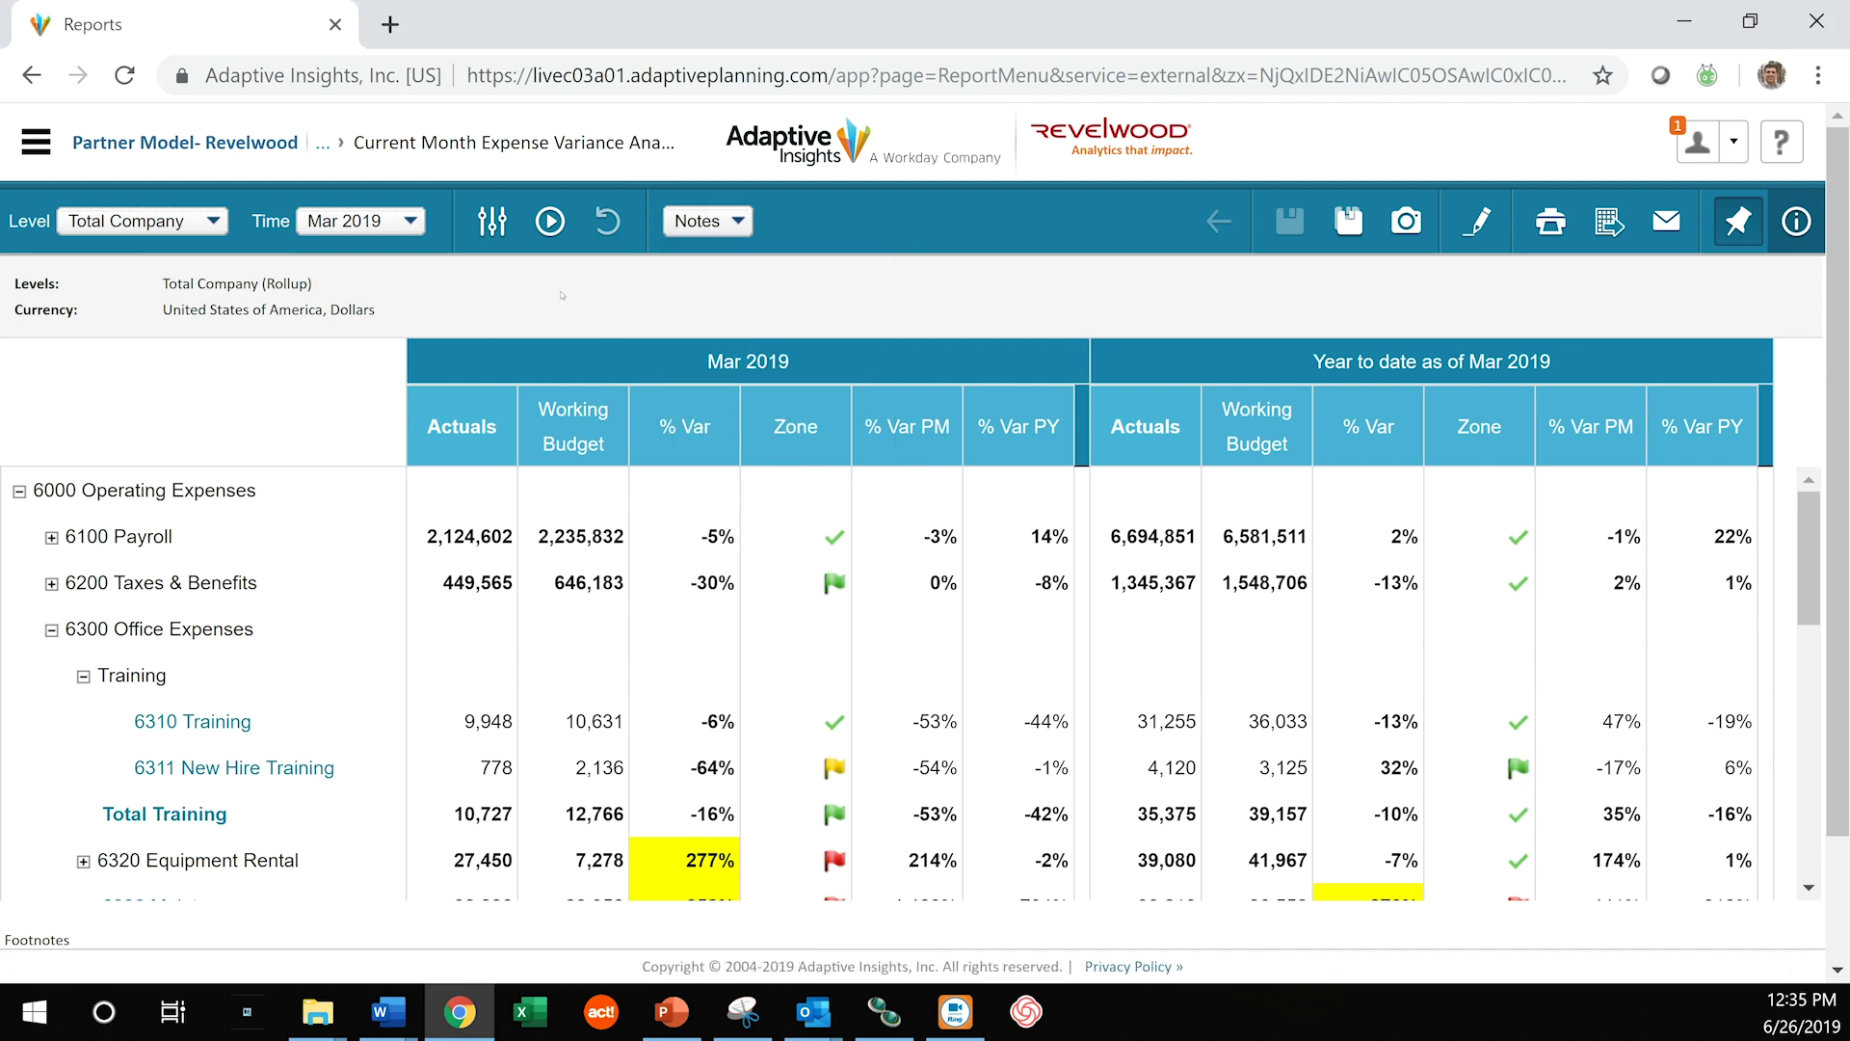
pyautogui.hotkey('alt', 'Tab')
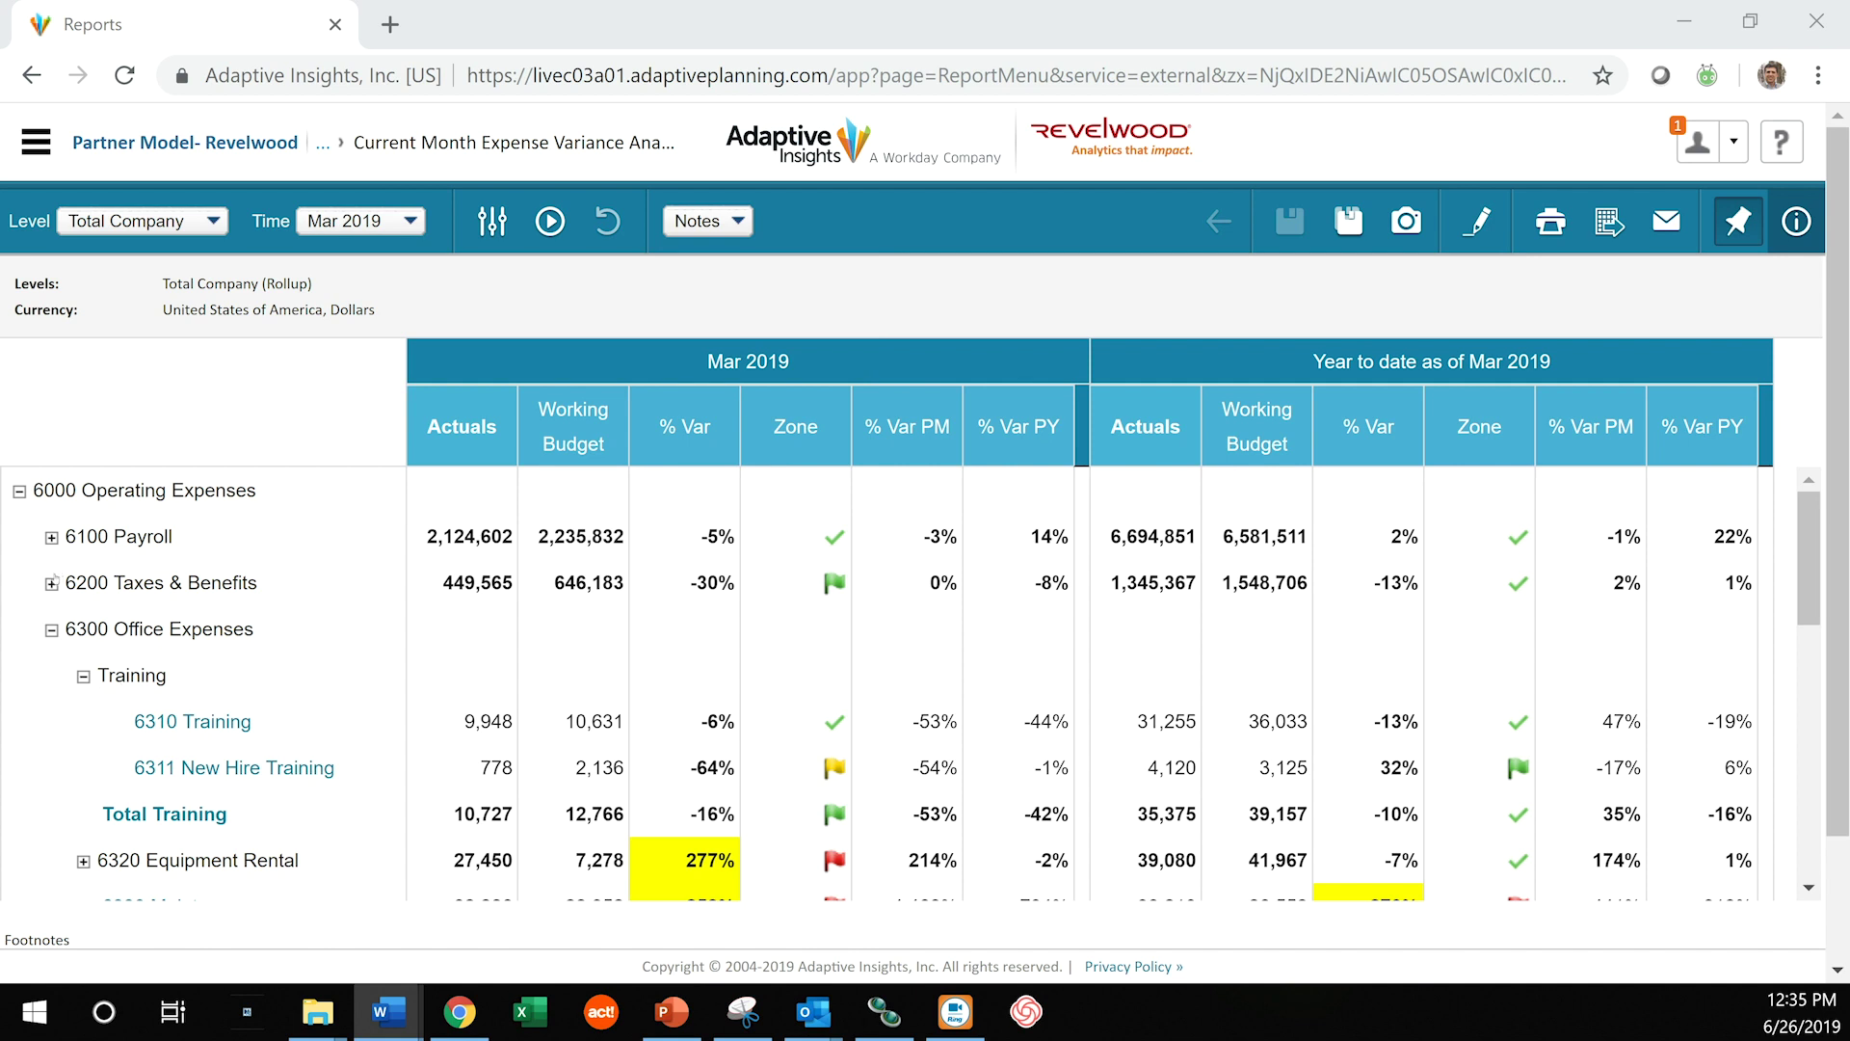
# - Expand 6200 Taxes & Benefits into its sub-accounts, then collapse it again
pyautogui.click(52, 584)
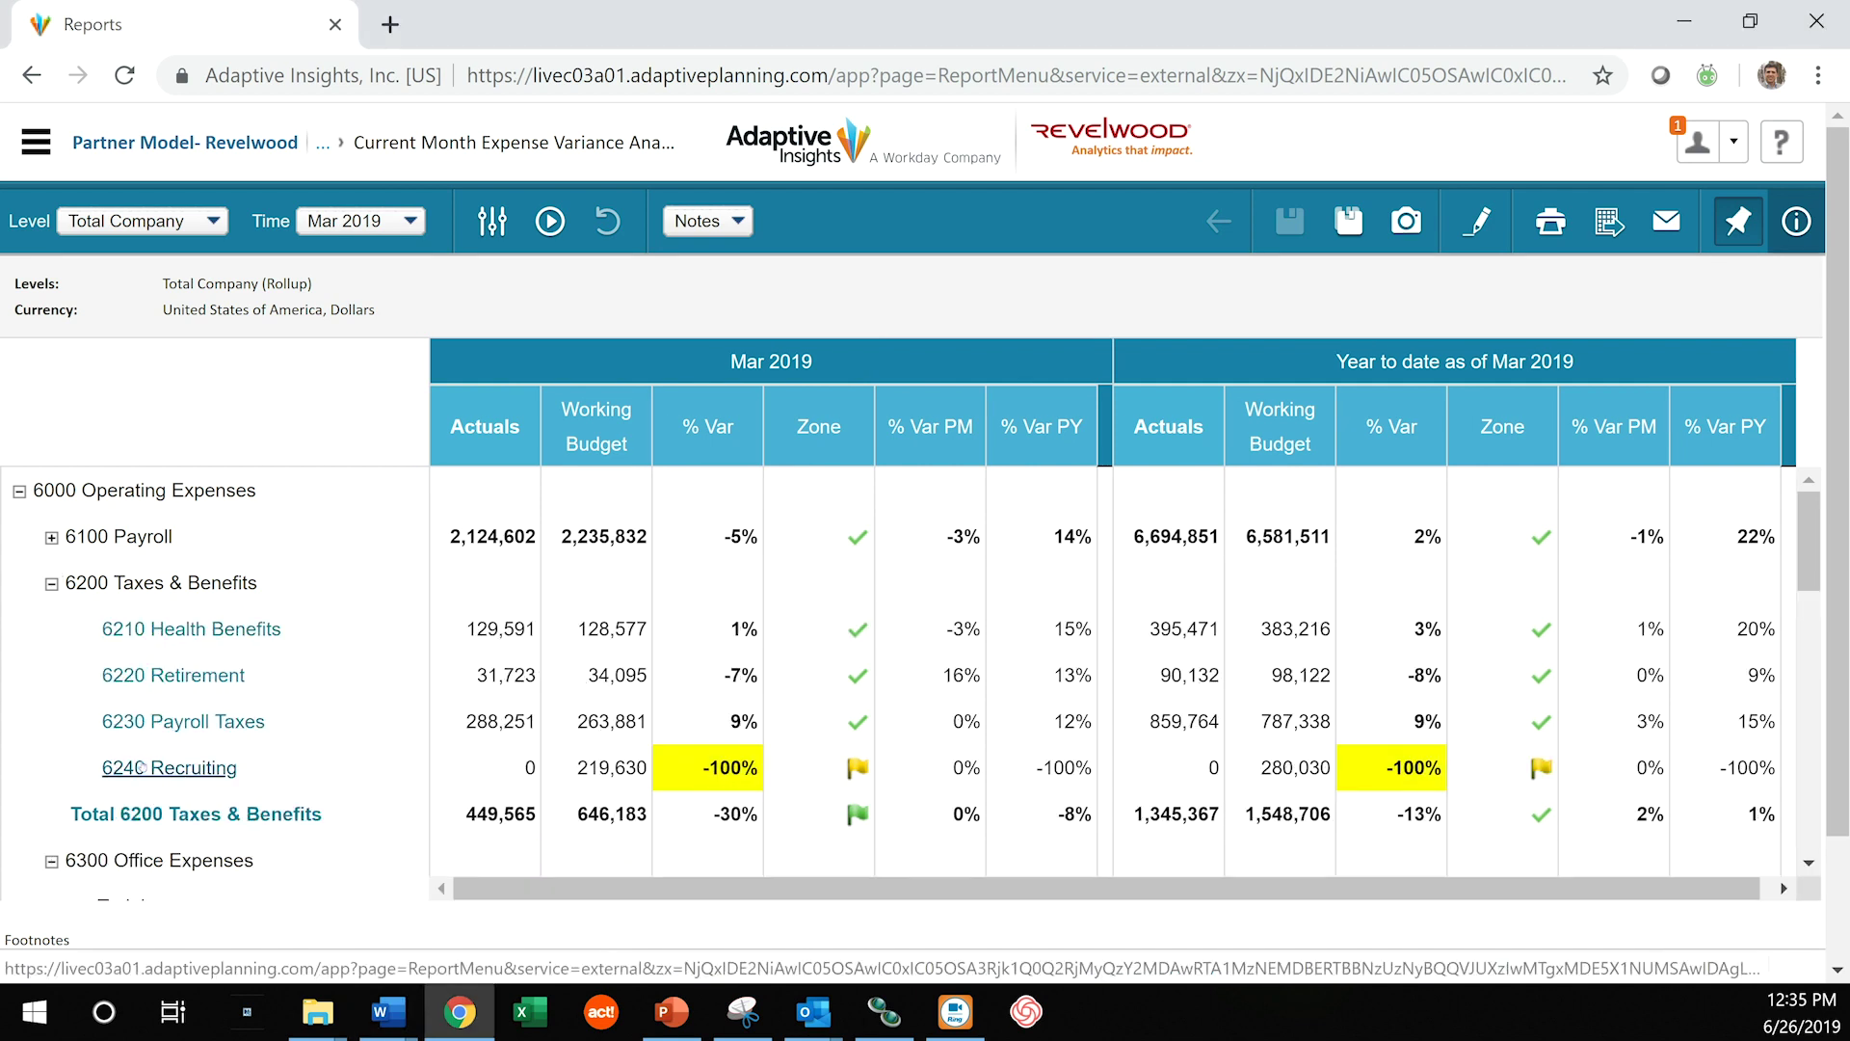
pyautogui.scroll(-2, 59, 530)
pyautogui.click(52, 431)
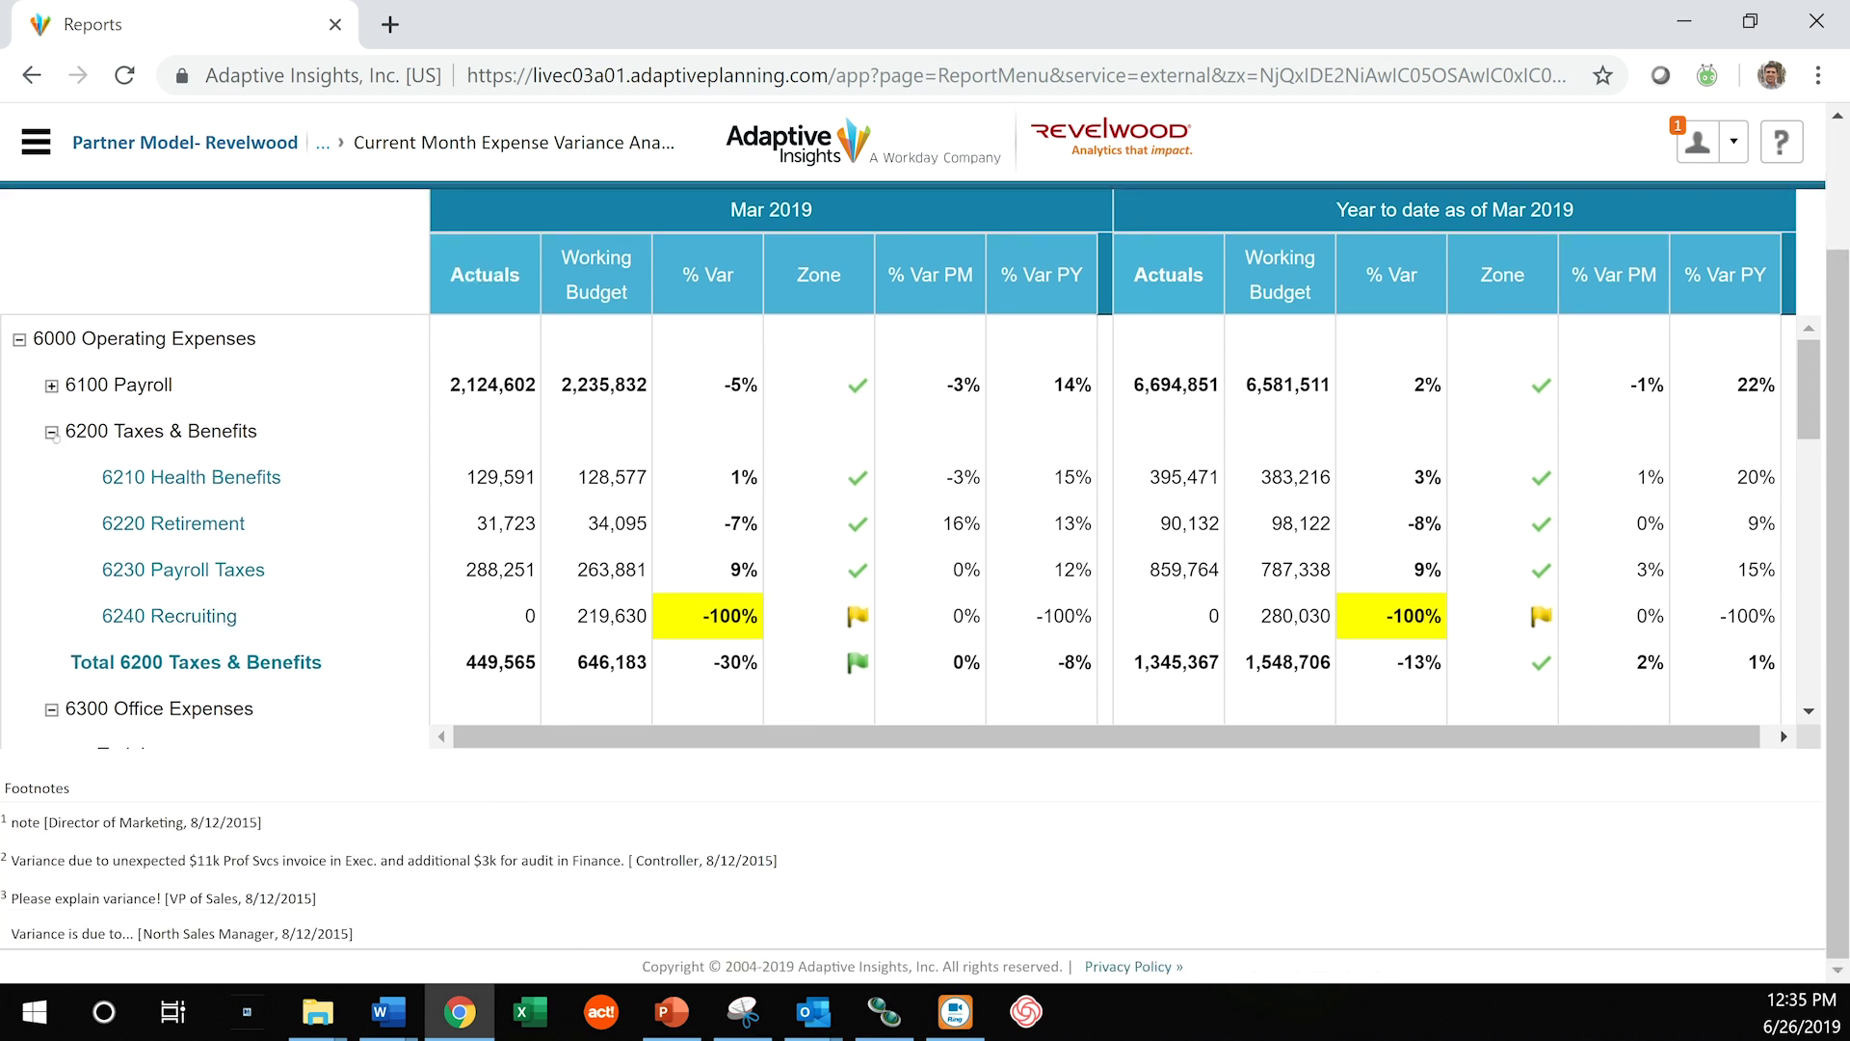
pyautogui.scroll(-5, 583, 482)
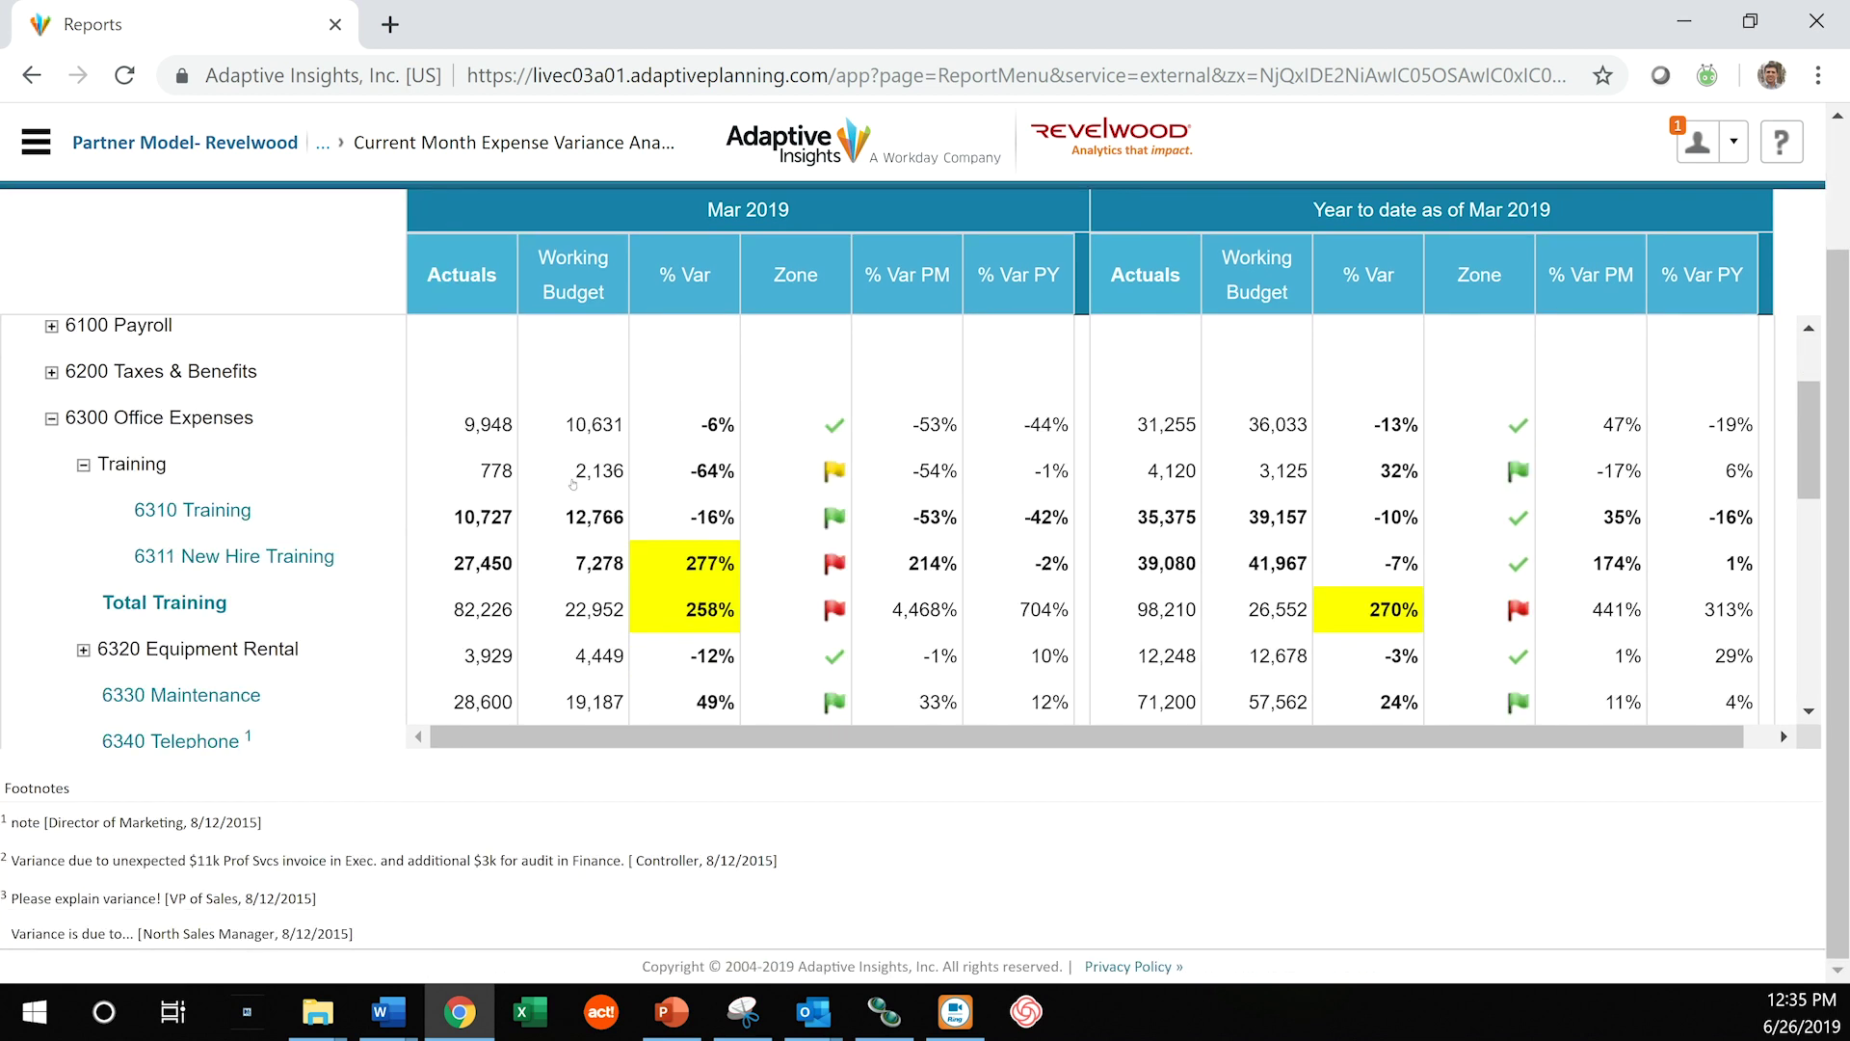
pyautogui.scroll(3, 585, 526)
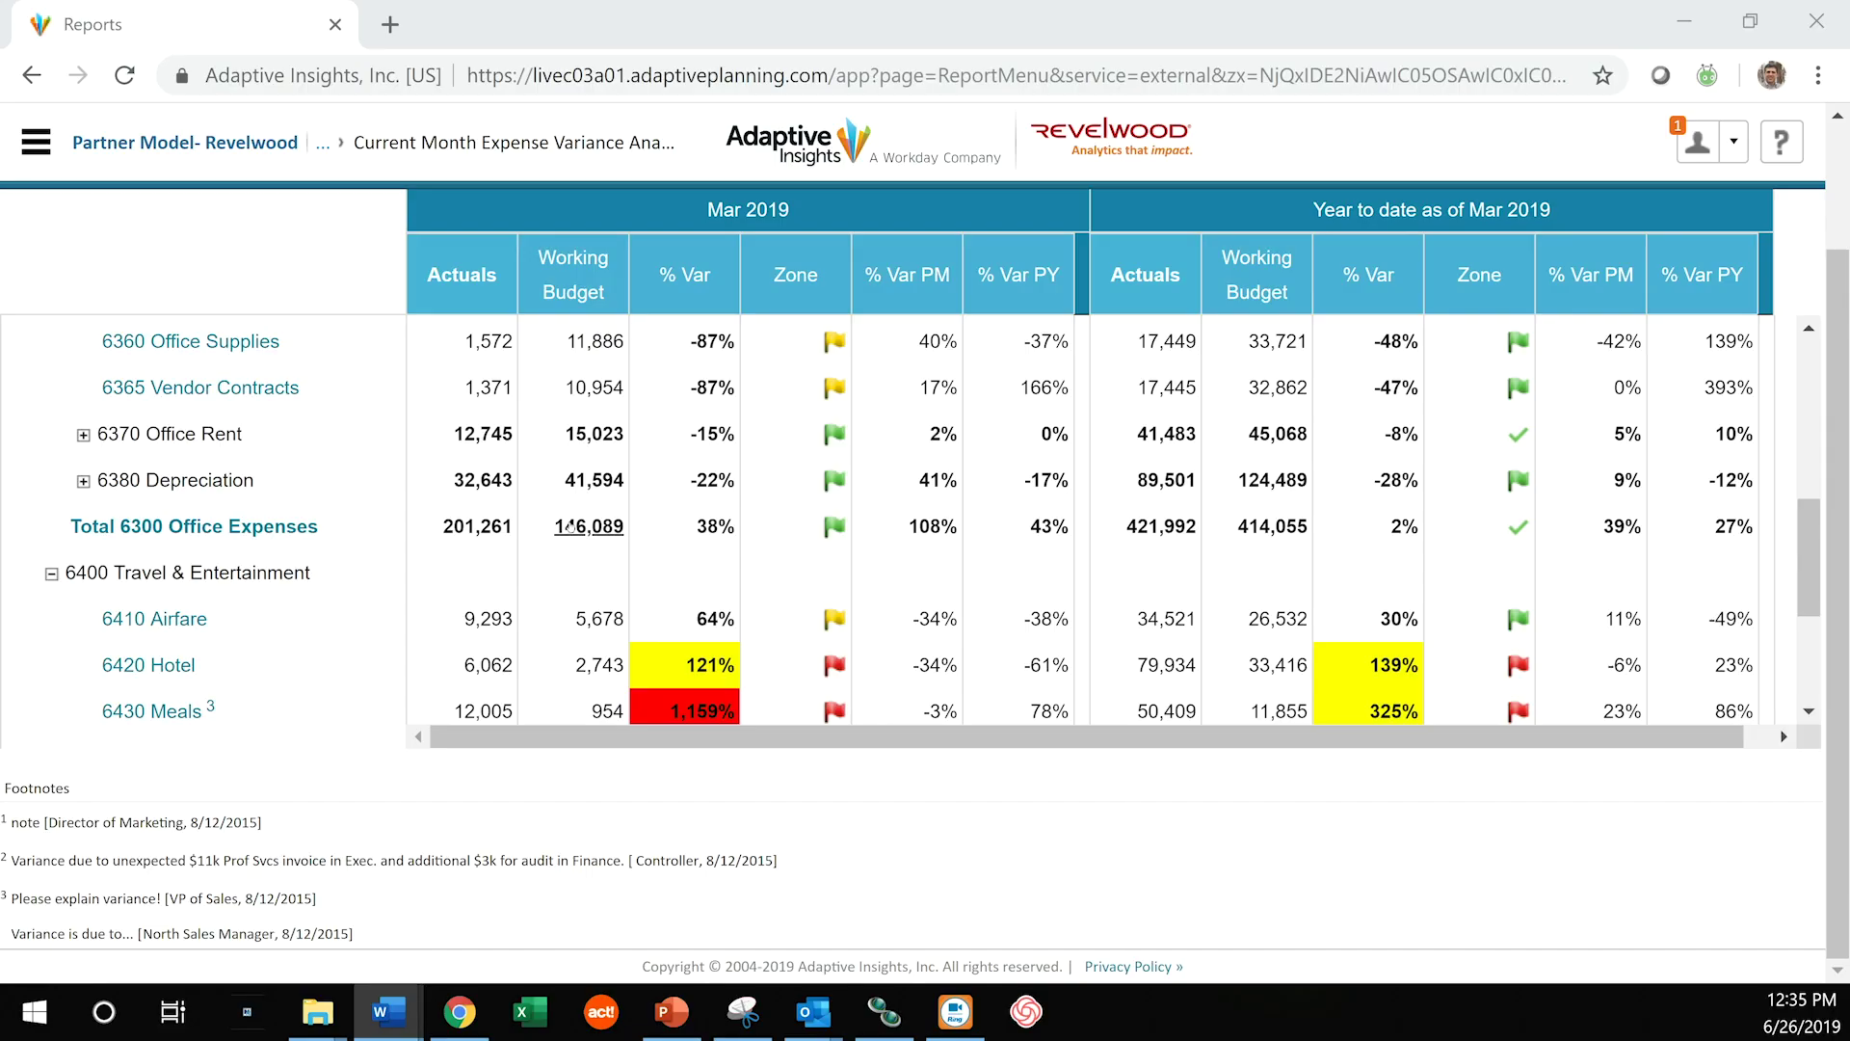
# - Scroll to the bottom of the grid and open drill-down choices for 6450 Other T&E
pyautogui.scroll(-3, 627, 518)
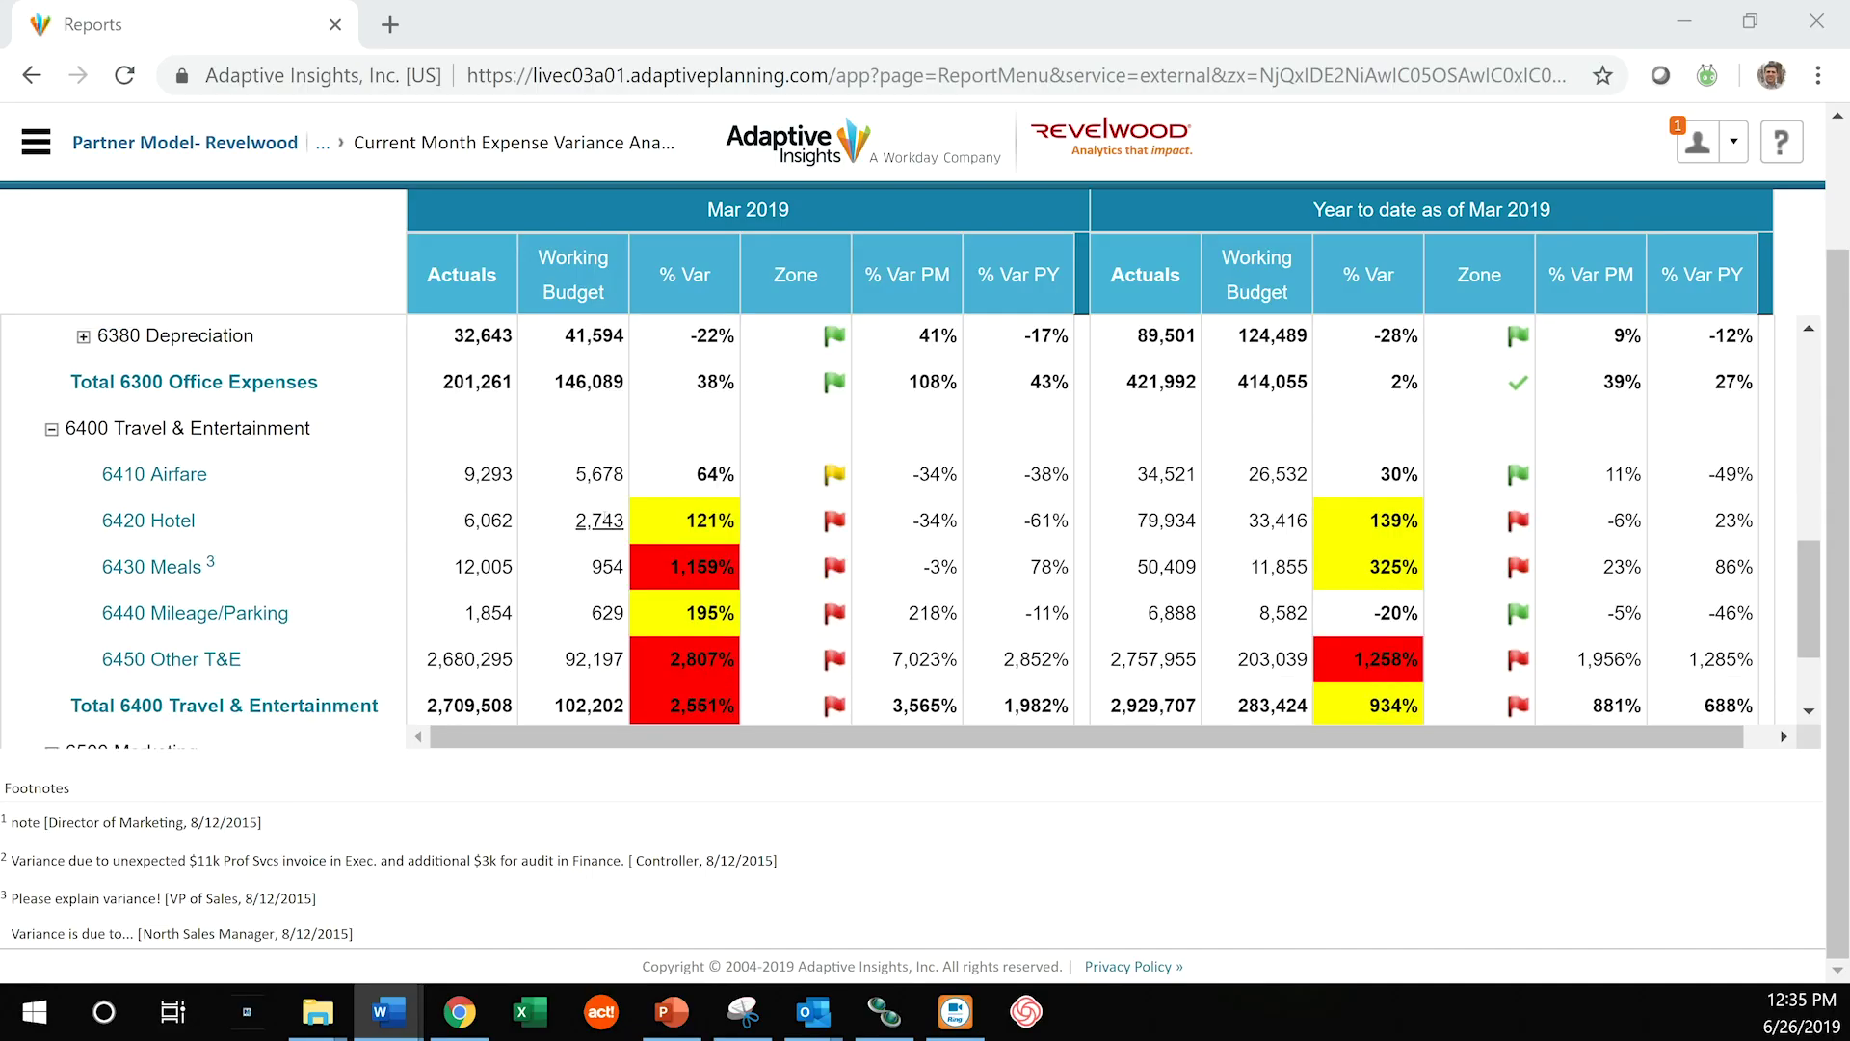
pyautogui.scroll(-1, 605, 513)
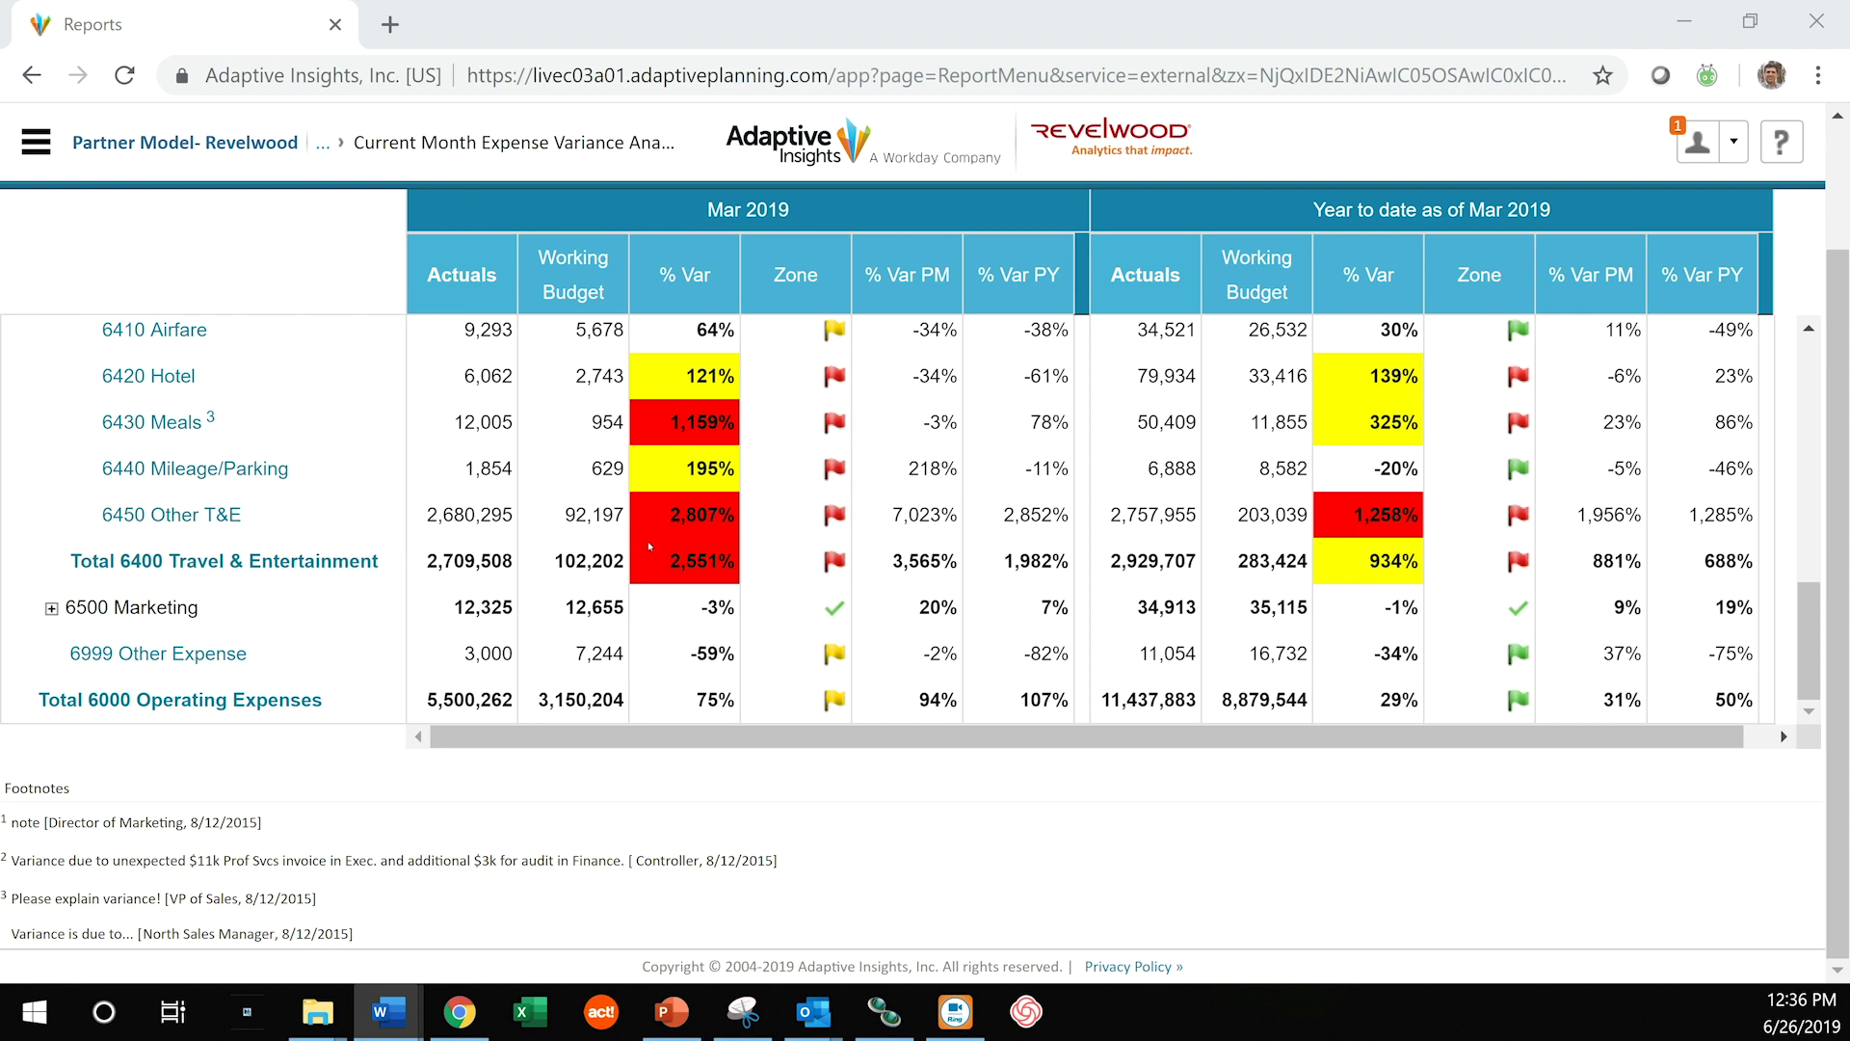
pyautogui.click(199, 512)
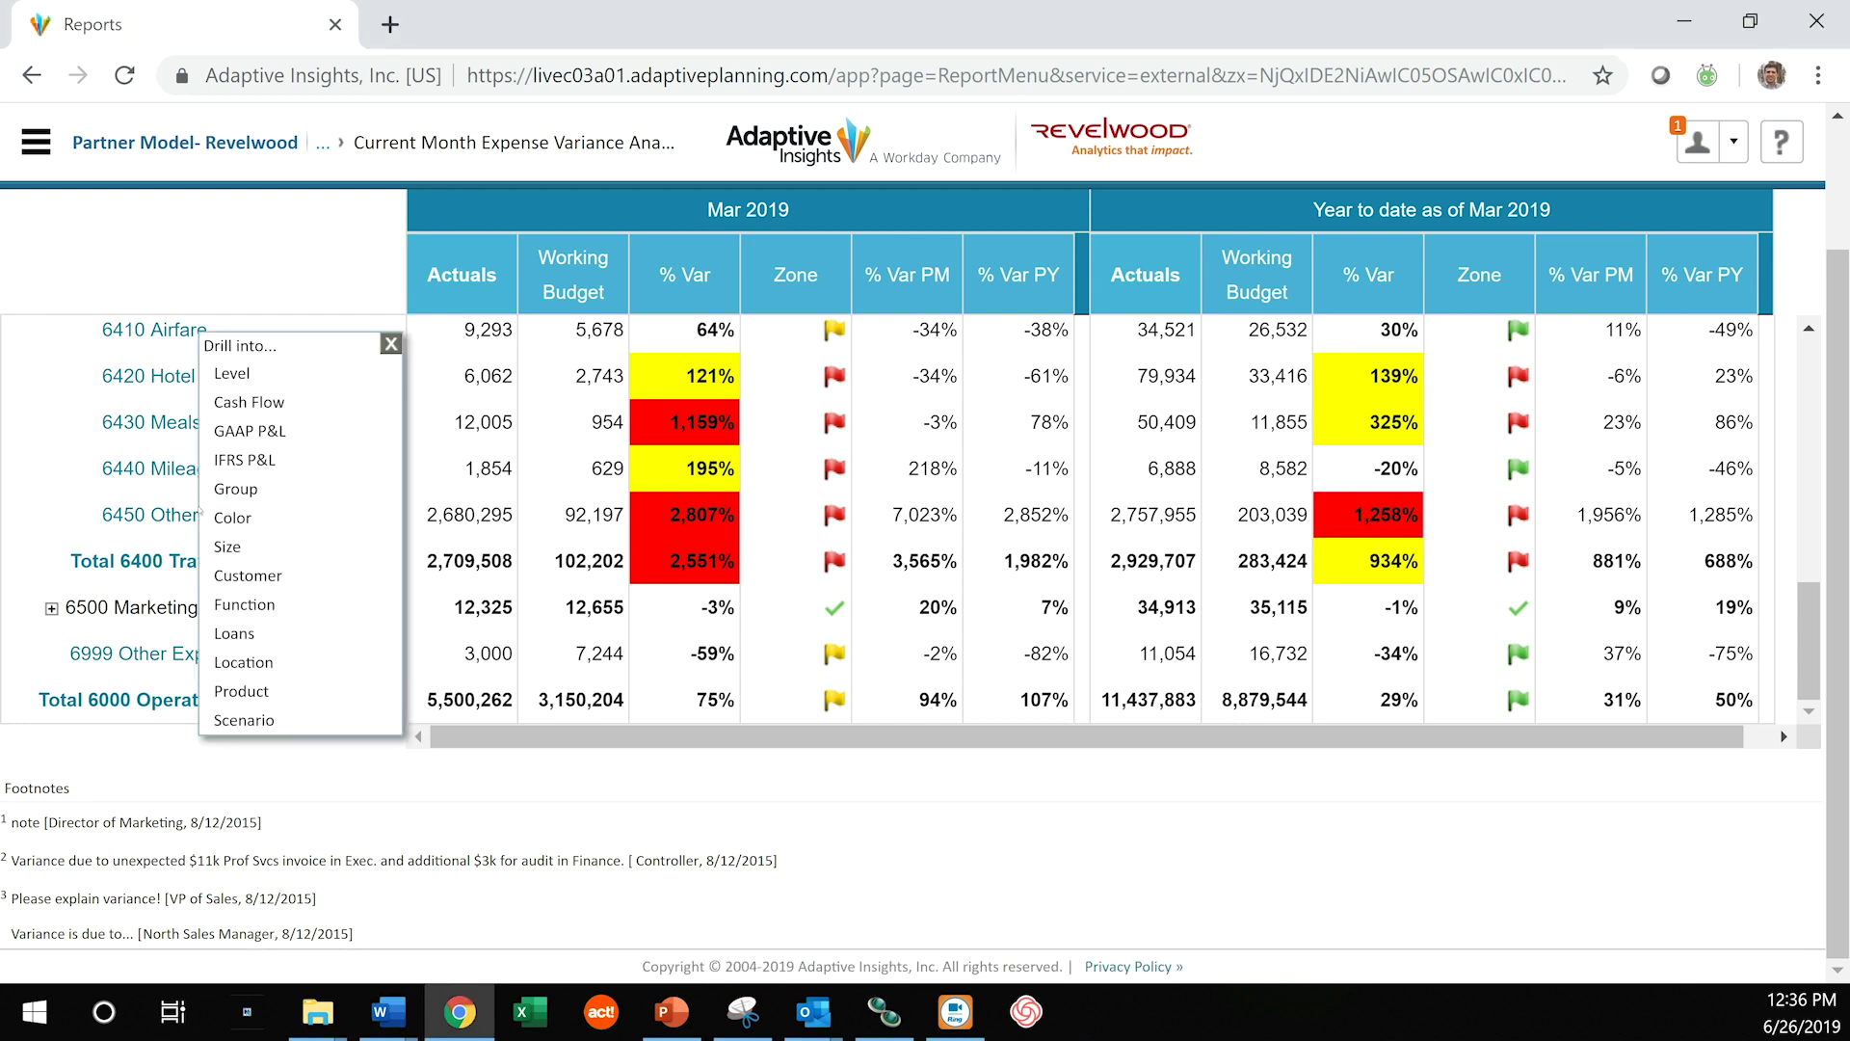
# - Drill 6450 Other T&E by Level into Sales - North and explore its 11,828 Working Budget value
pyautogui.click(253, 372)
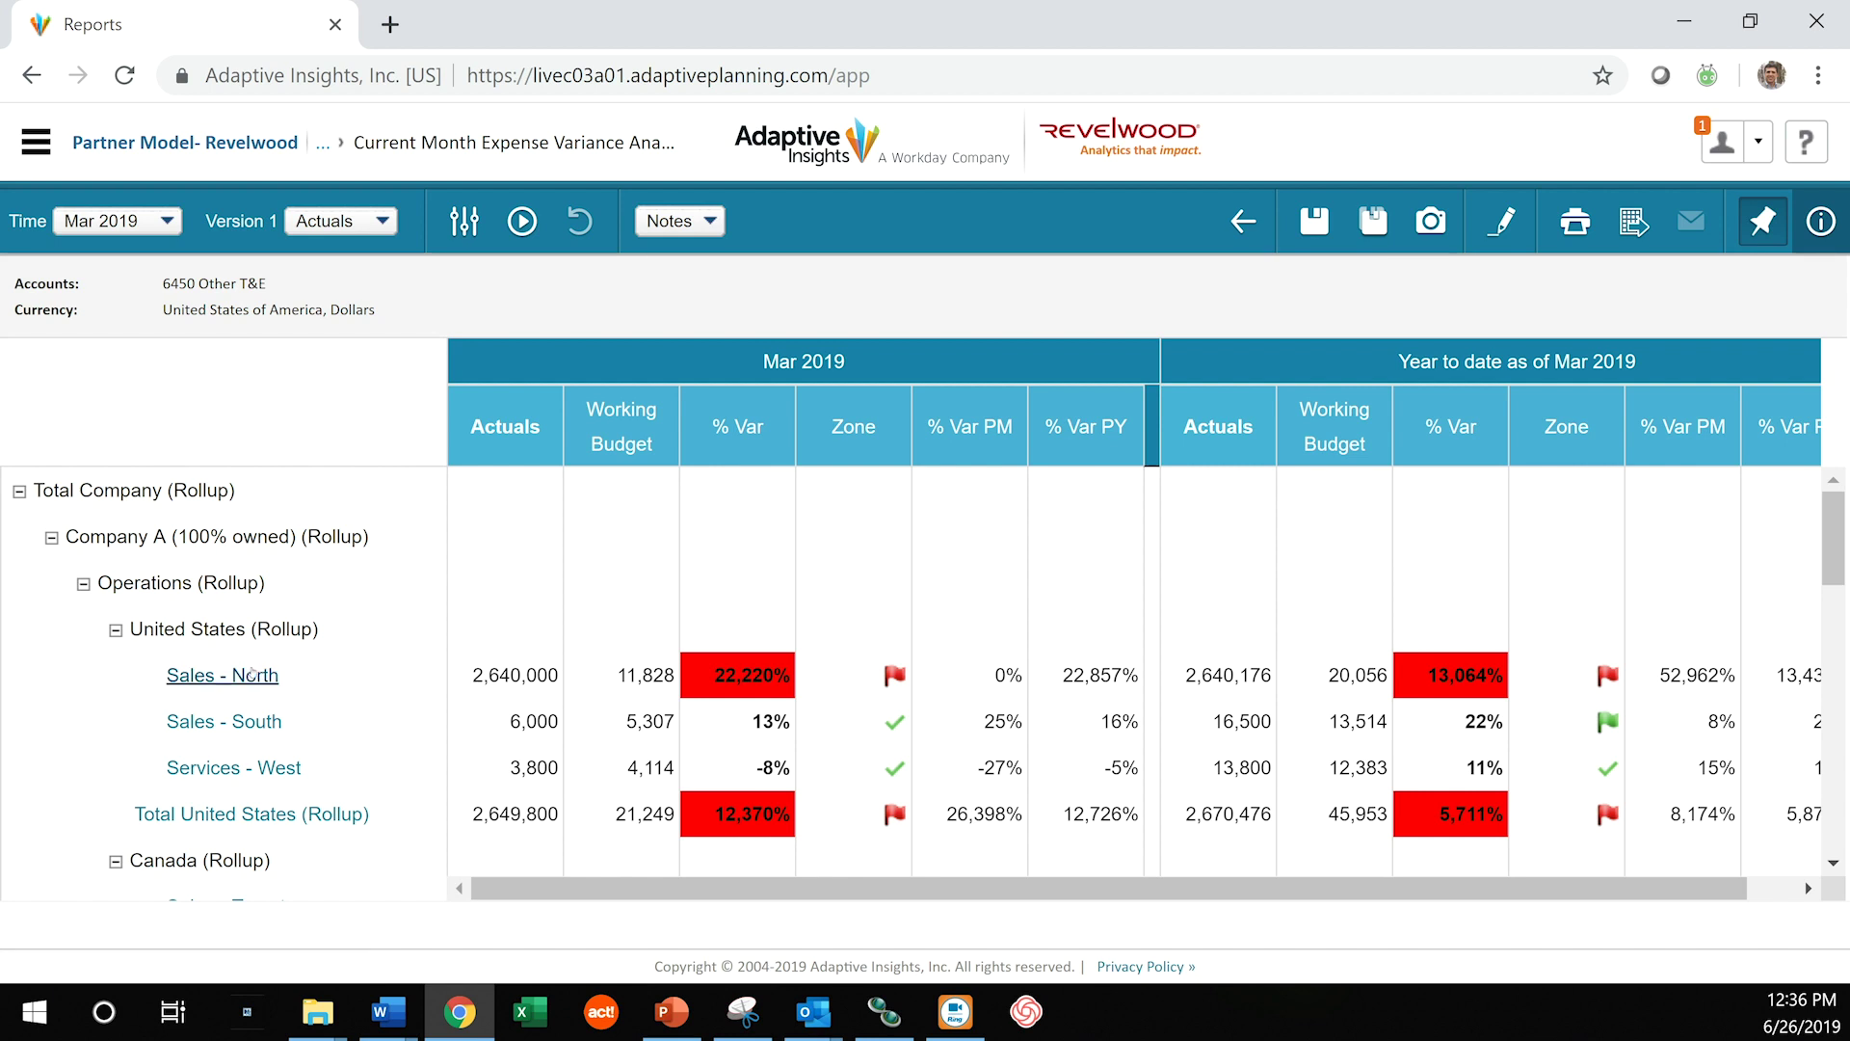
pyautogui.click(252, 672)
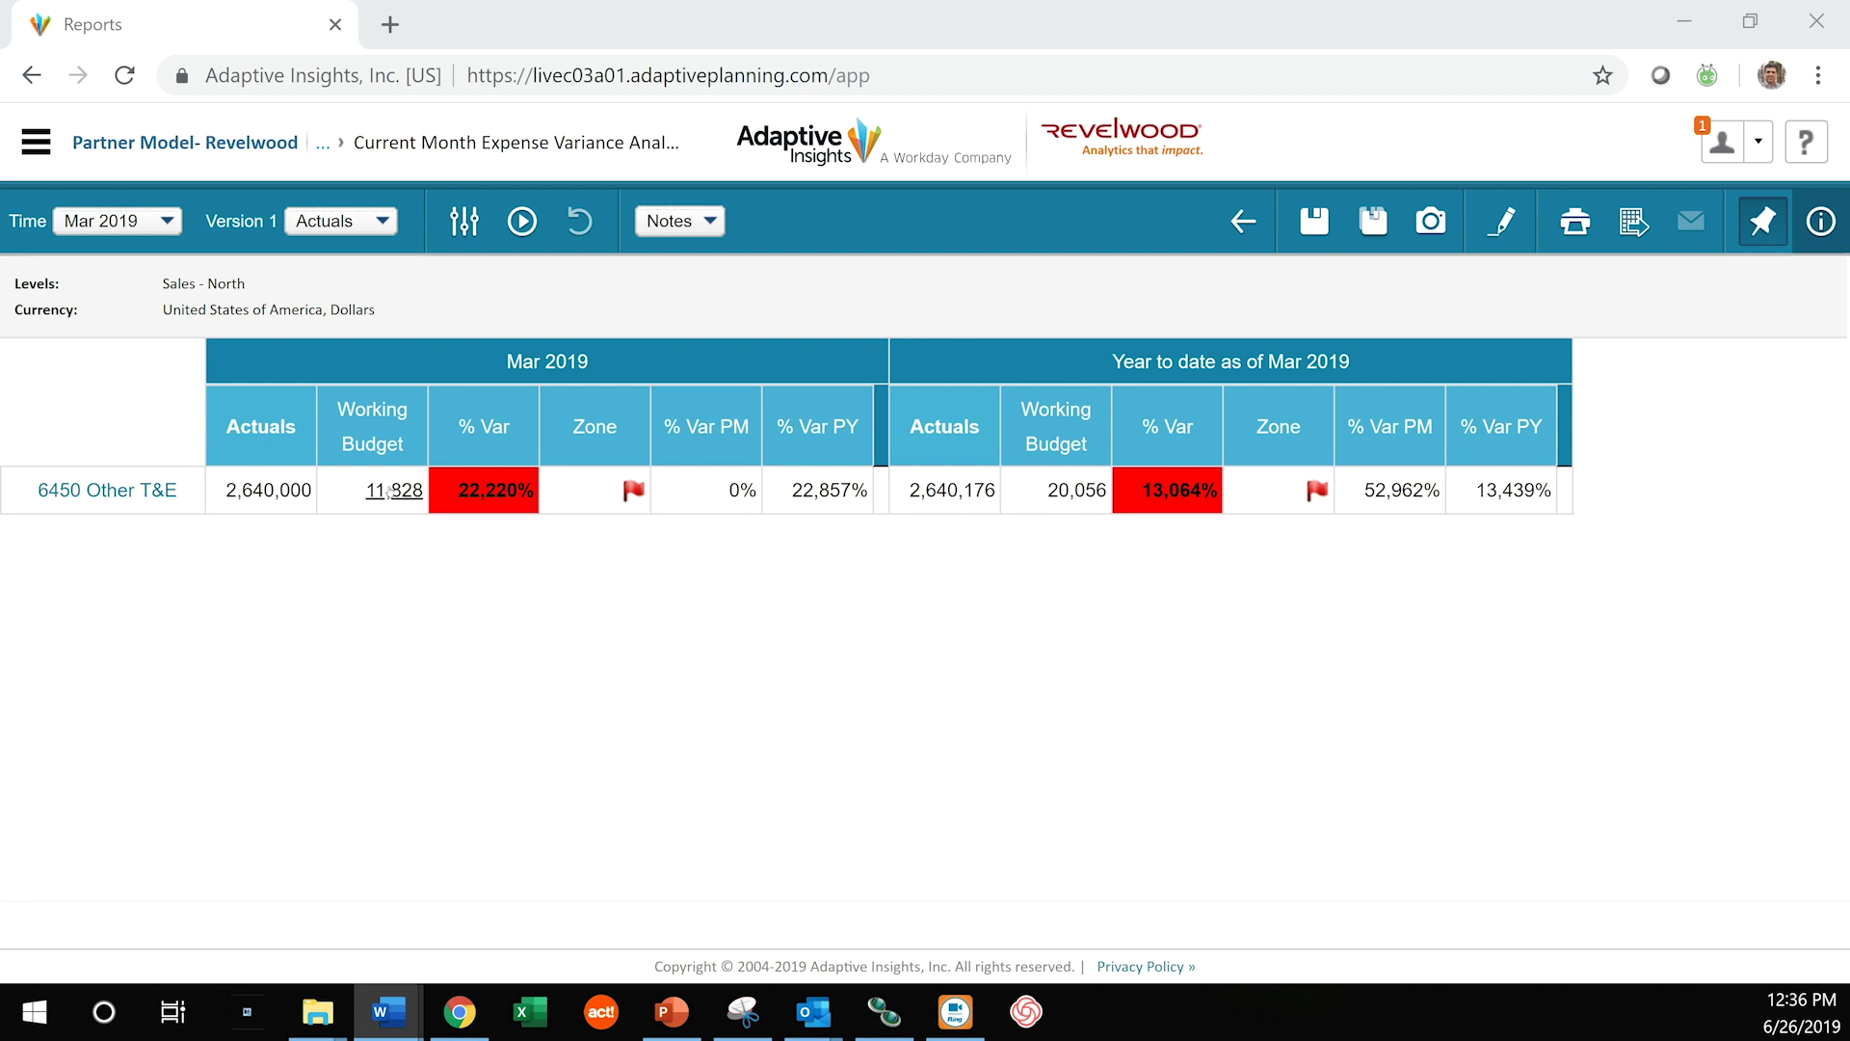
pyautogui.click(390, 492)
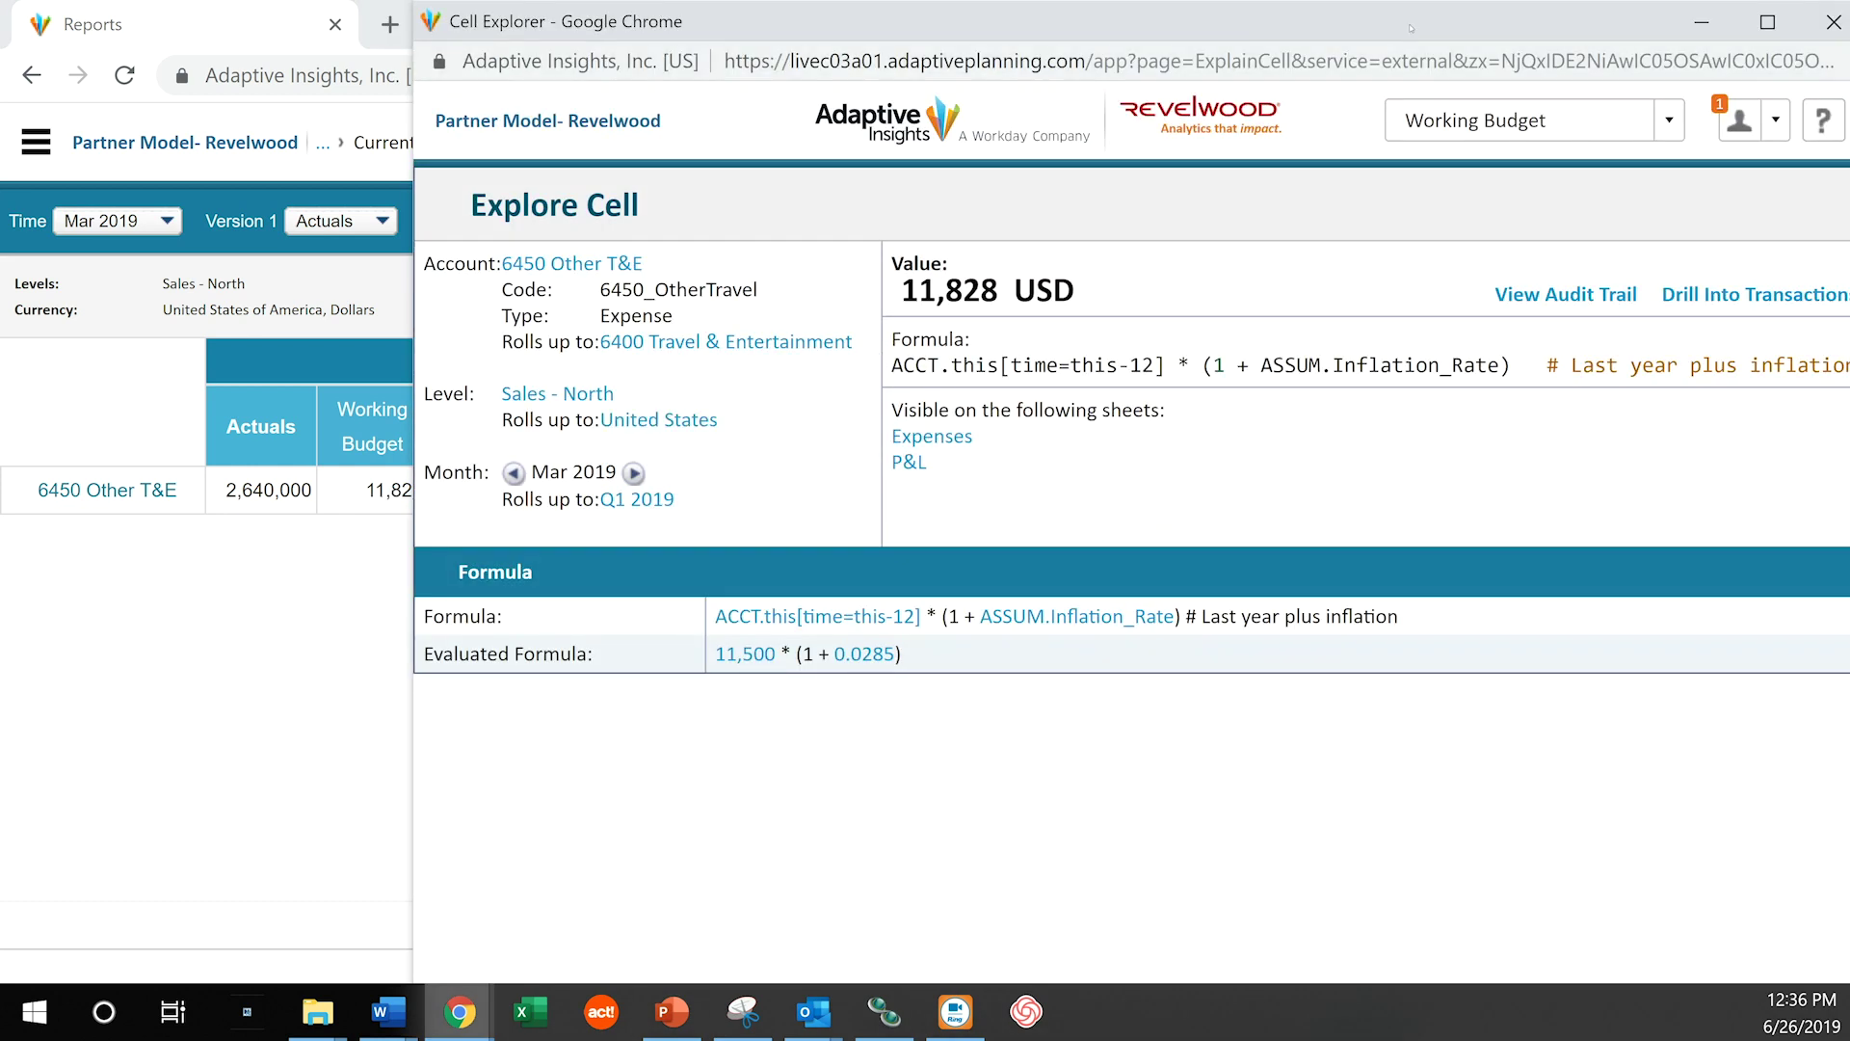
pyautogui.moveTo(1409, 31); pyautogui.dragTo(1244, 31)
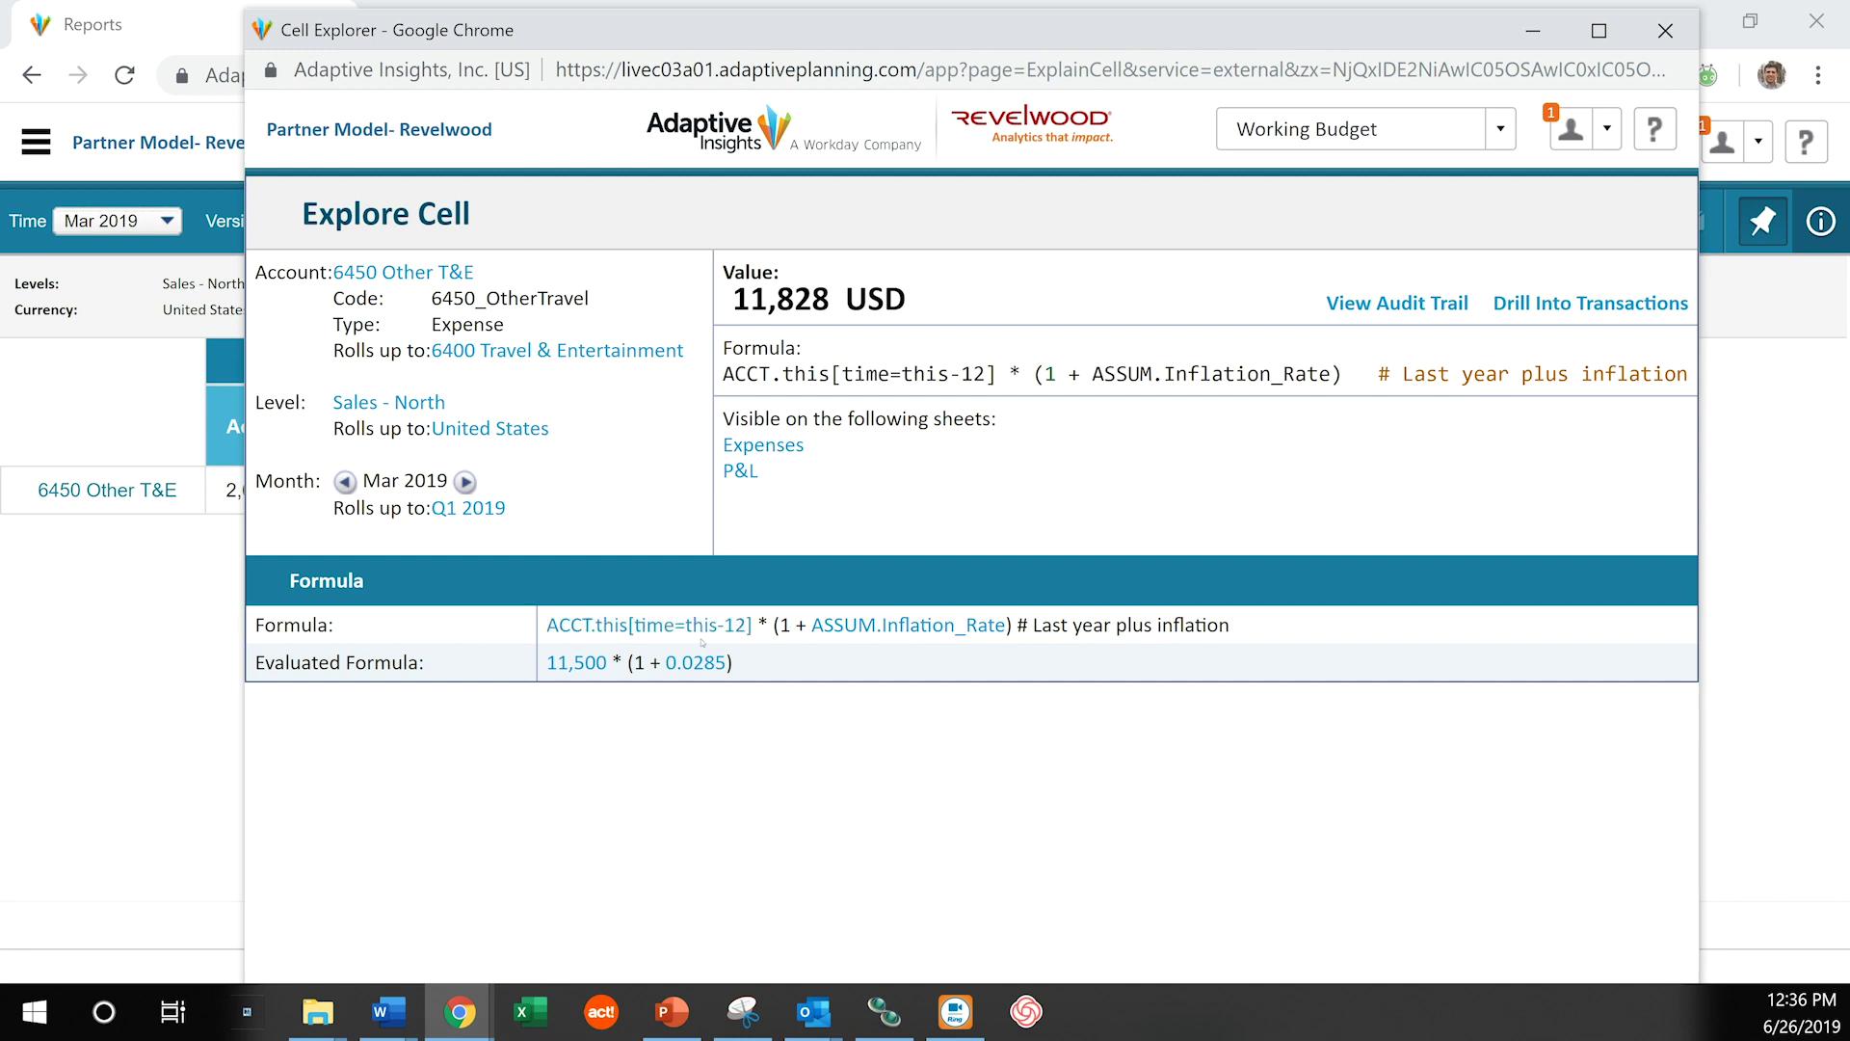
pyautogui.moveTo(699, 631)
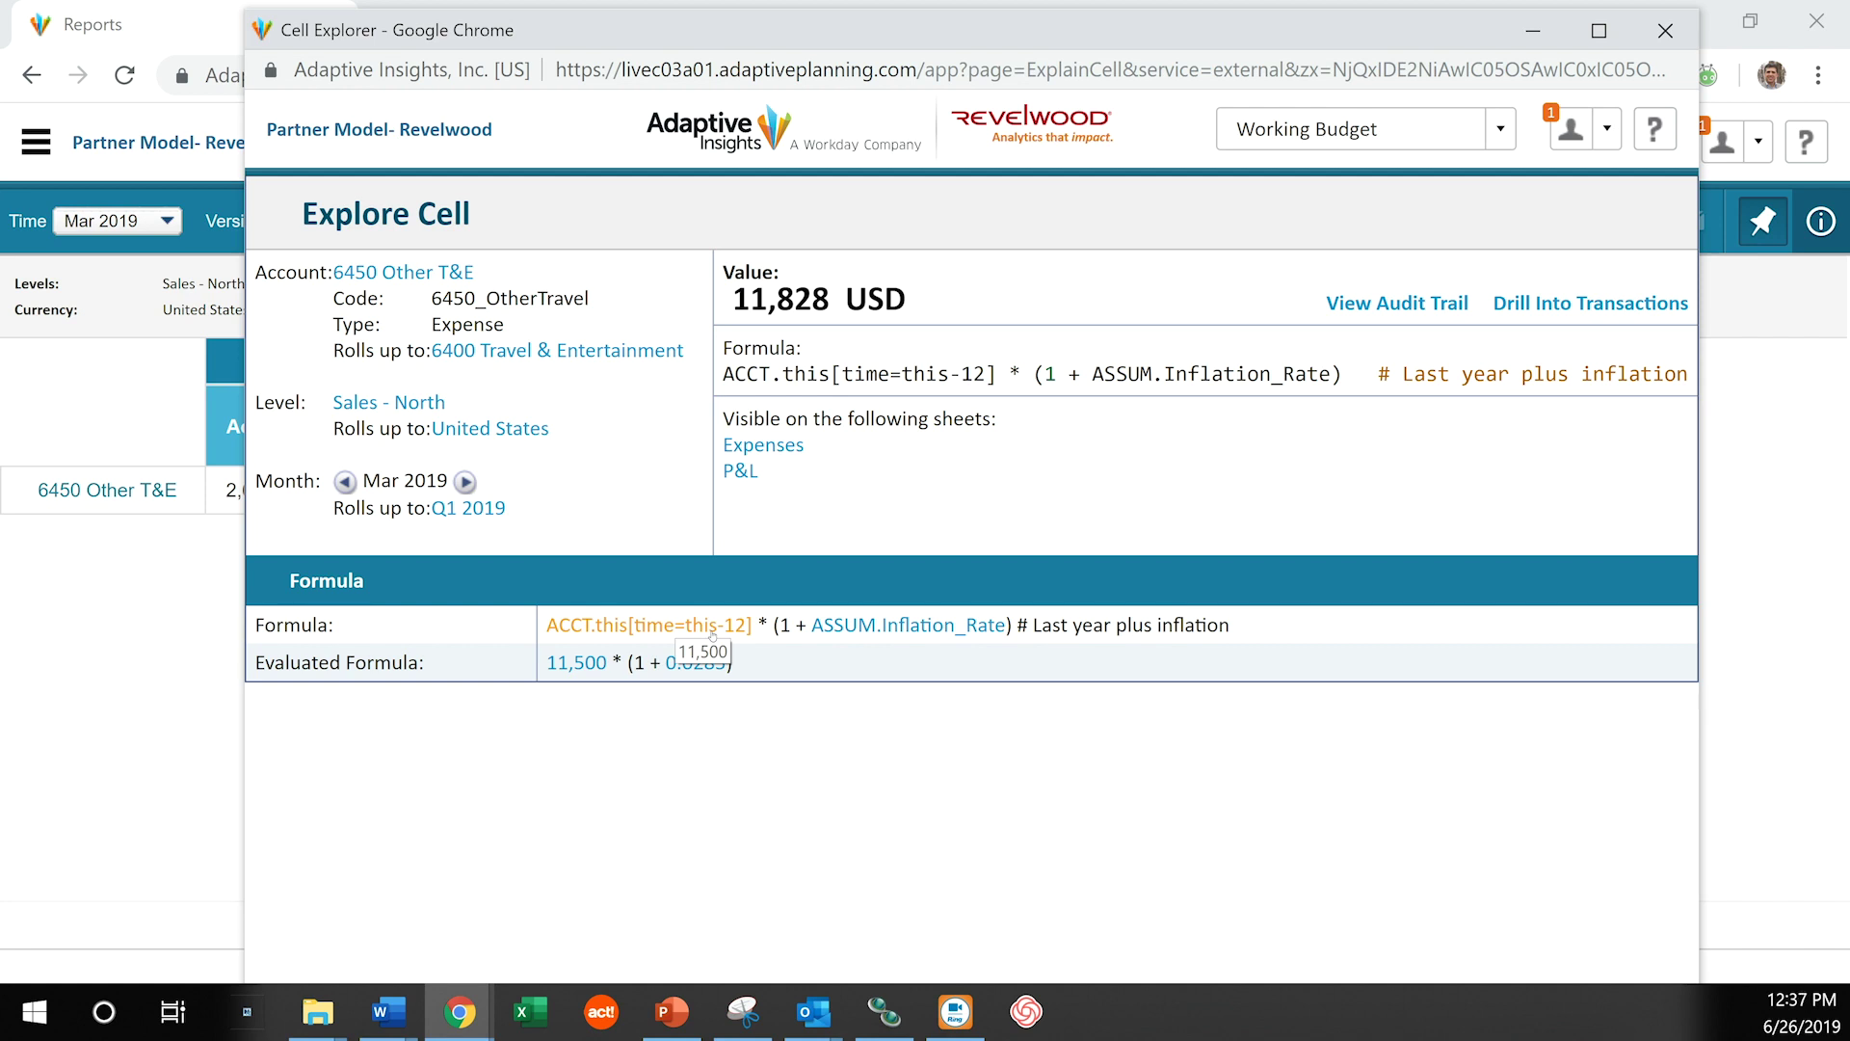
pyautogui.moveTo(857, 635)
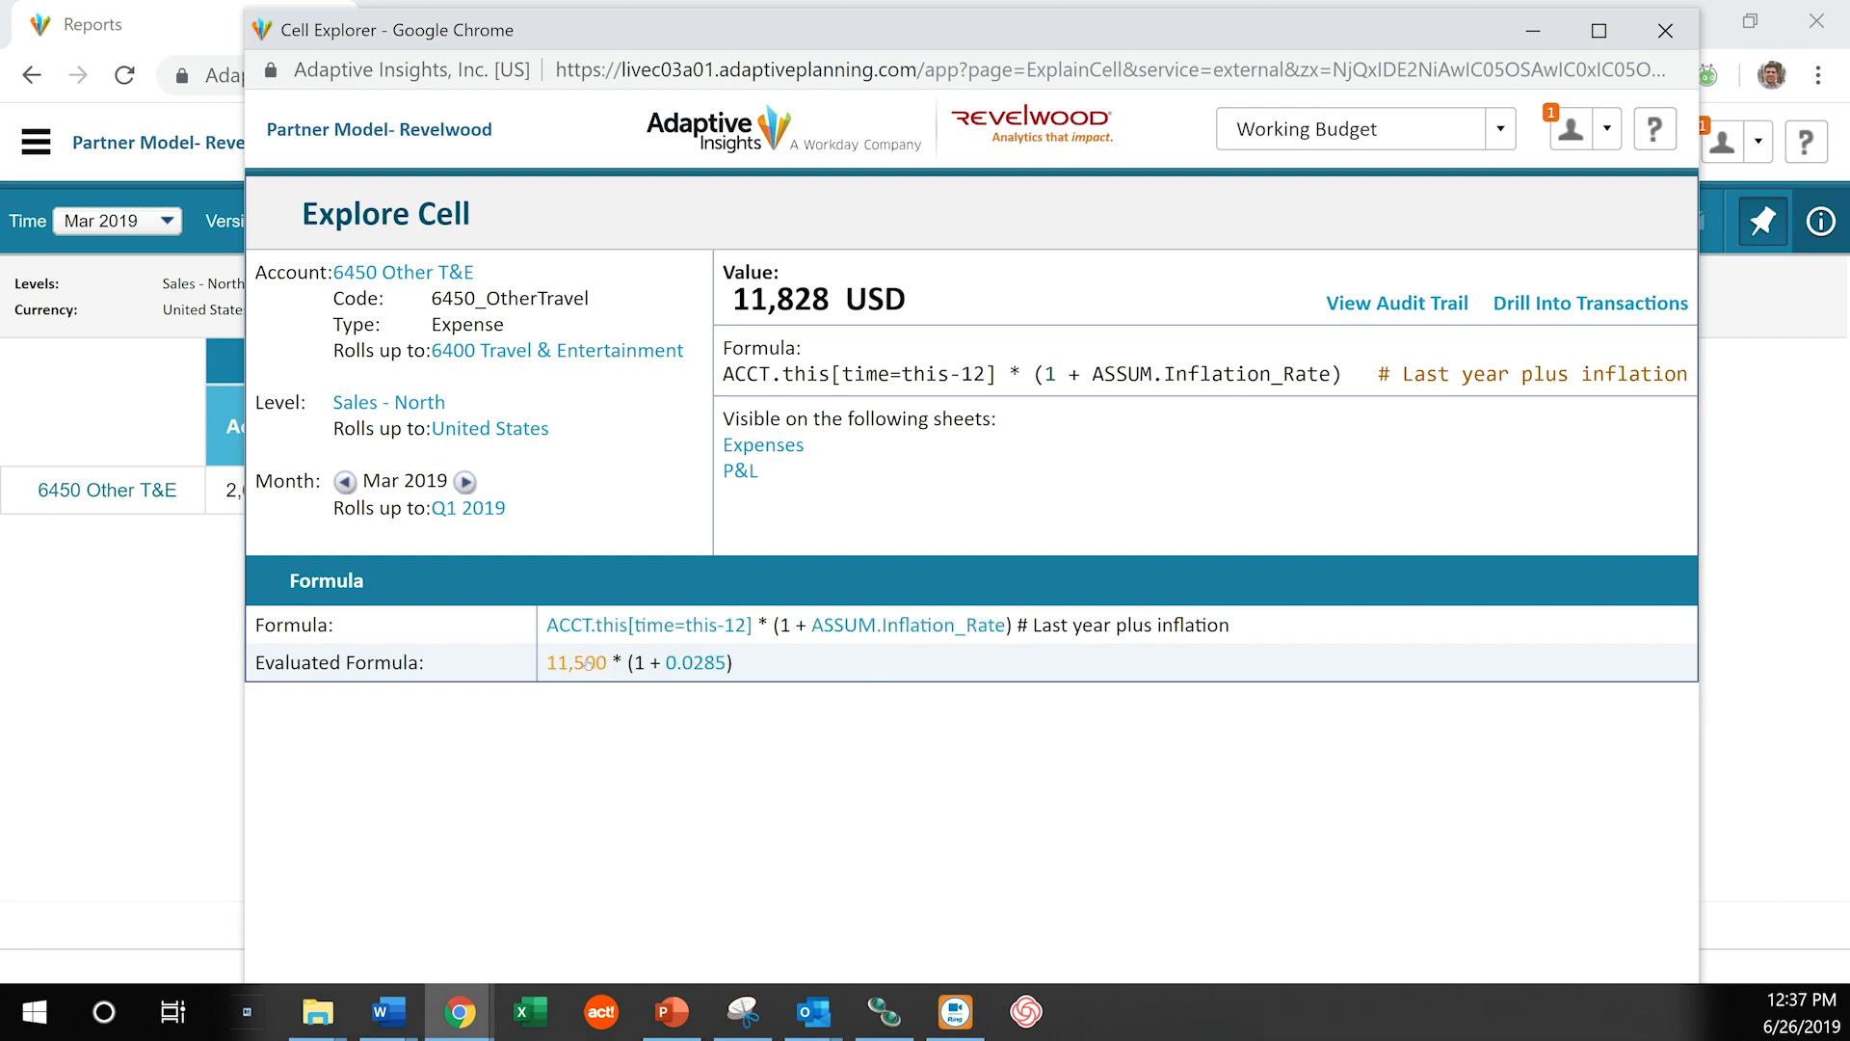
pyautogui.moveTo(581, 675)
pyautogui.moveTo(700, 672)
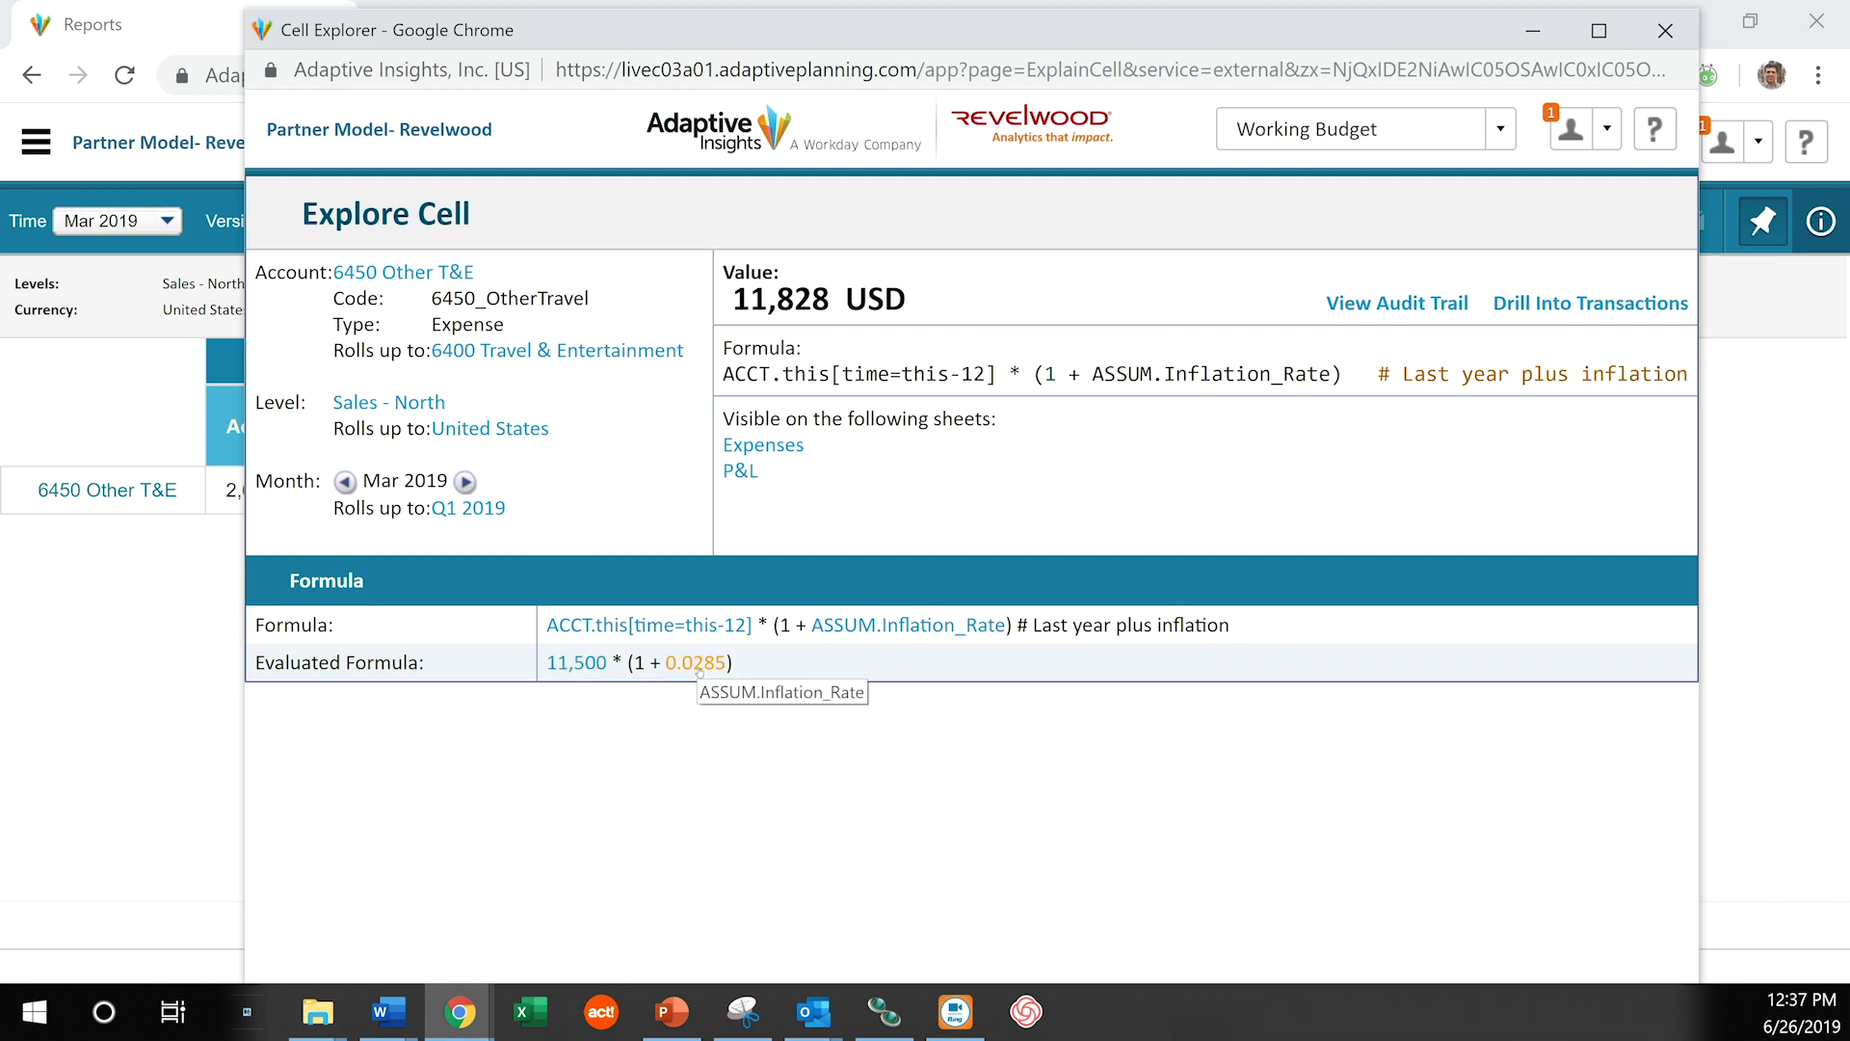
pyautogui.click(1667, 32)
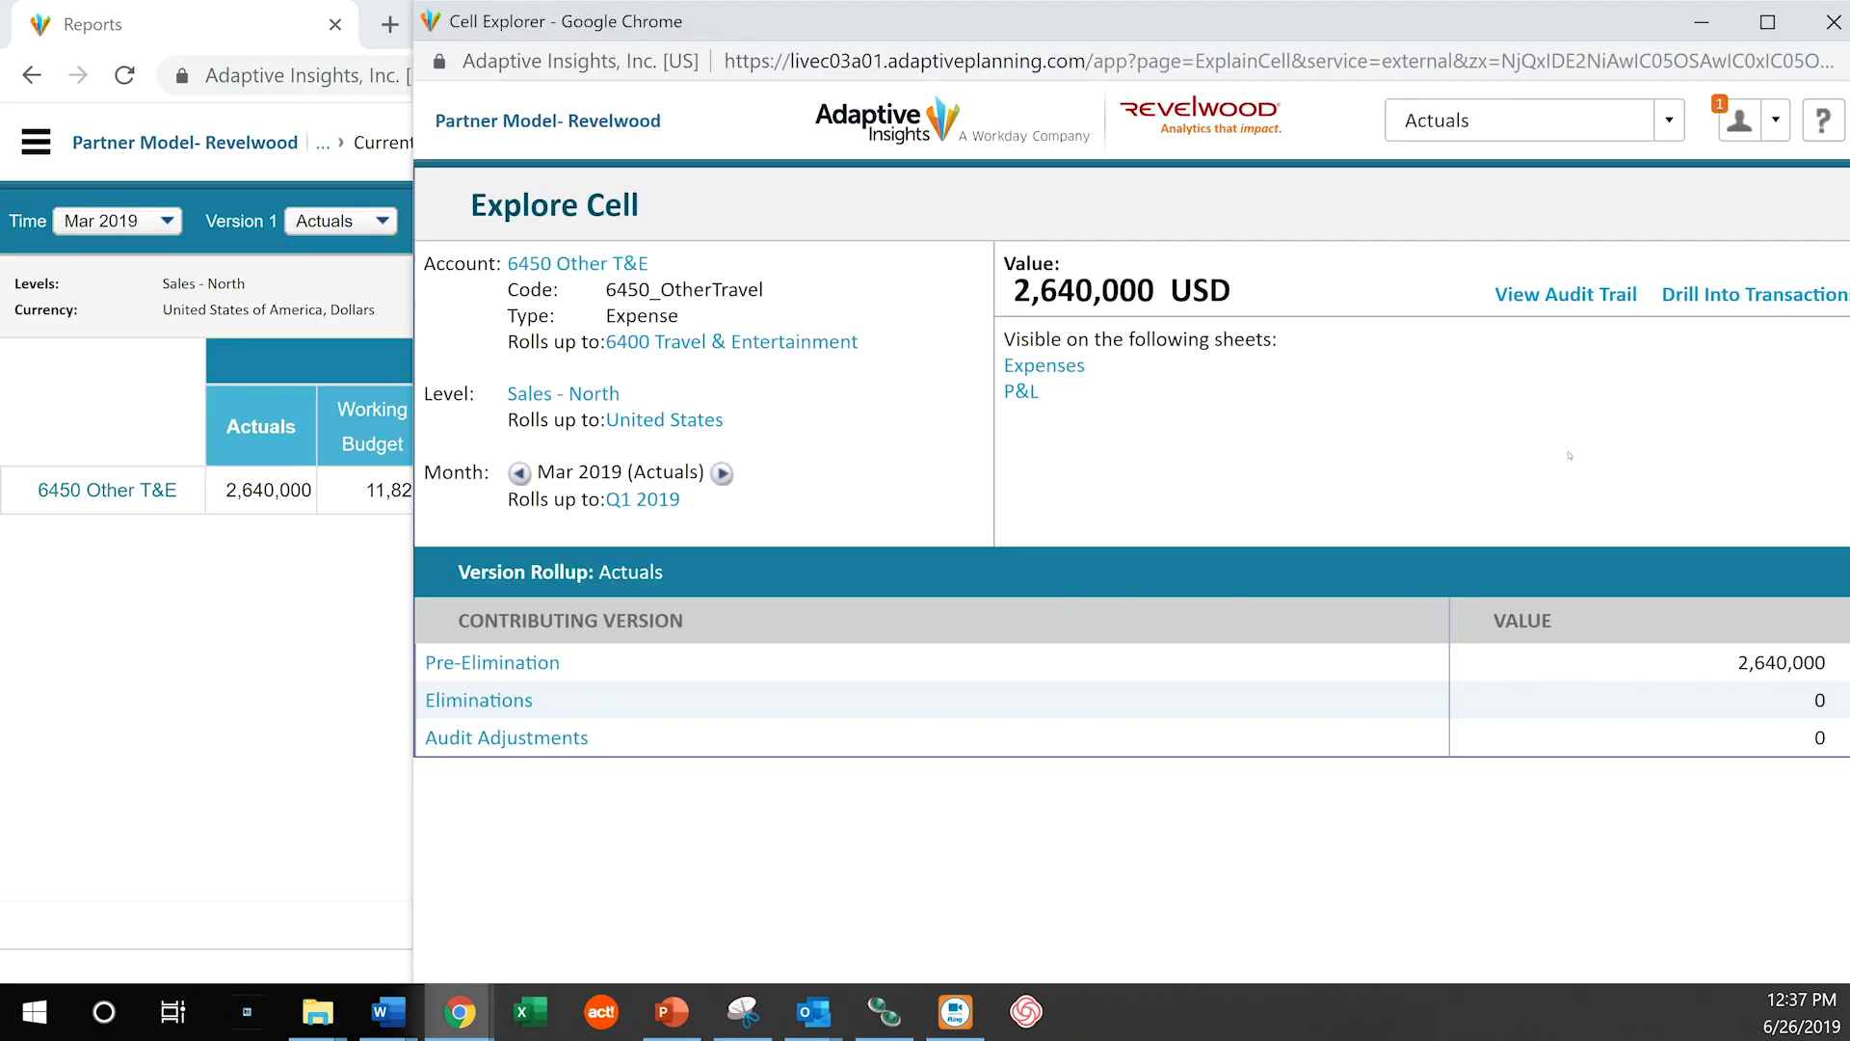
# - Maximize the Actuals Cell Explorer window, then bring up the main navigation menu
pyautogui.doubleClick(1620, 13)
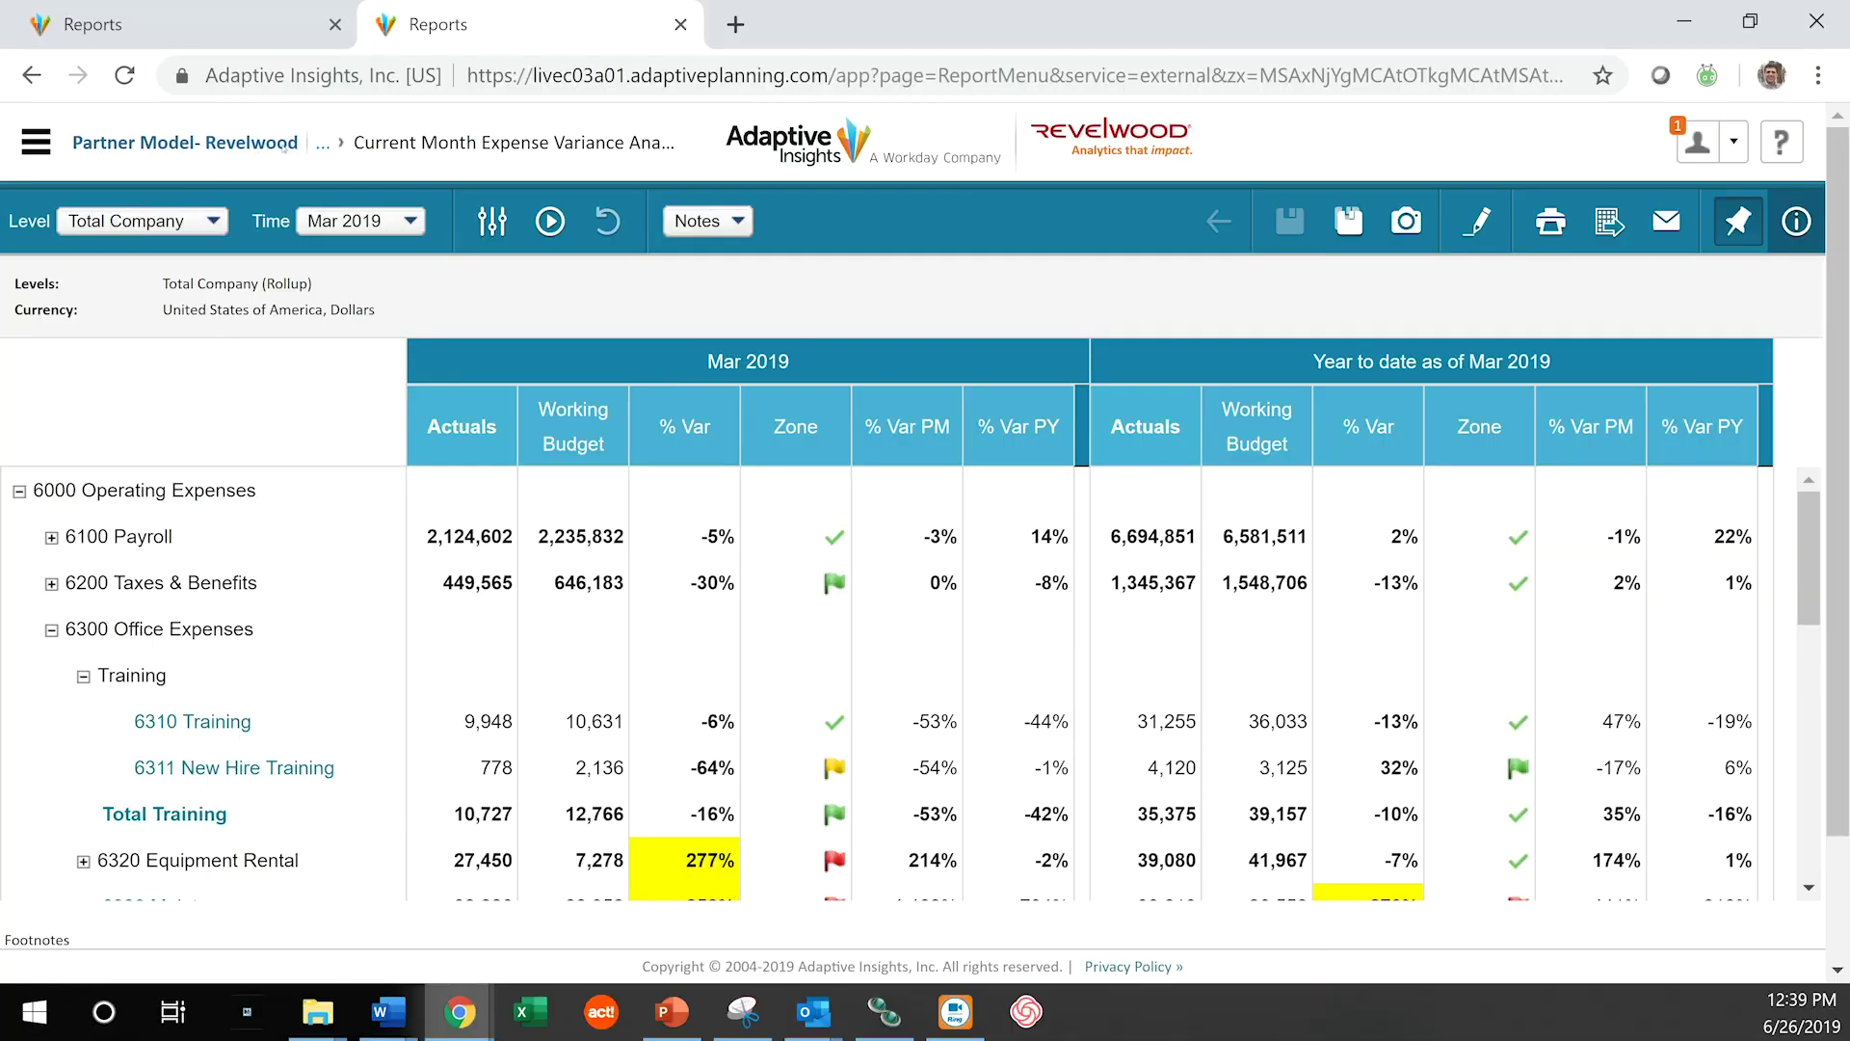
pyautogui.click(36, 141)
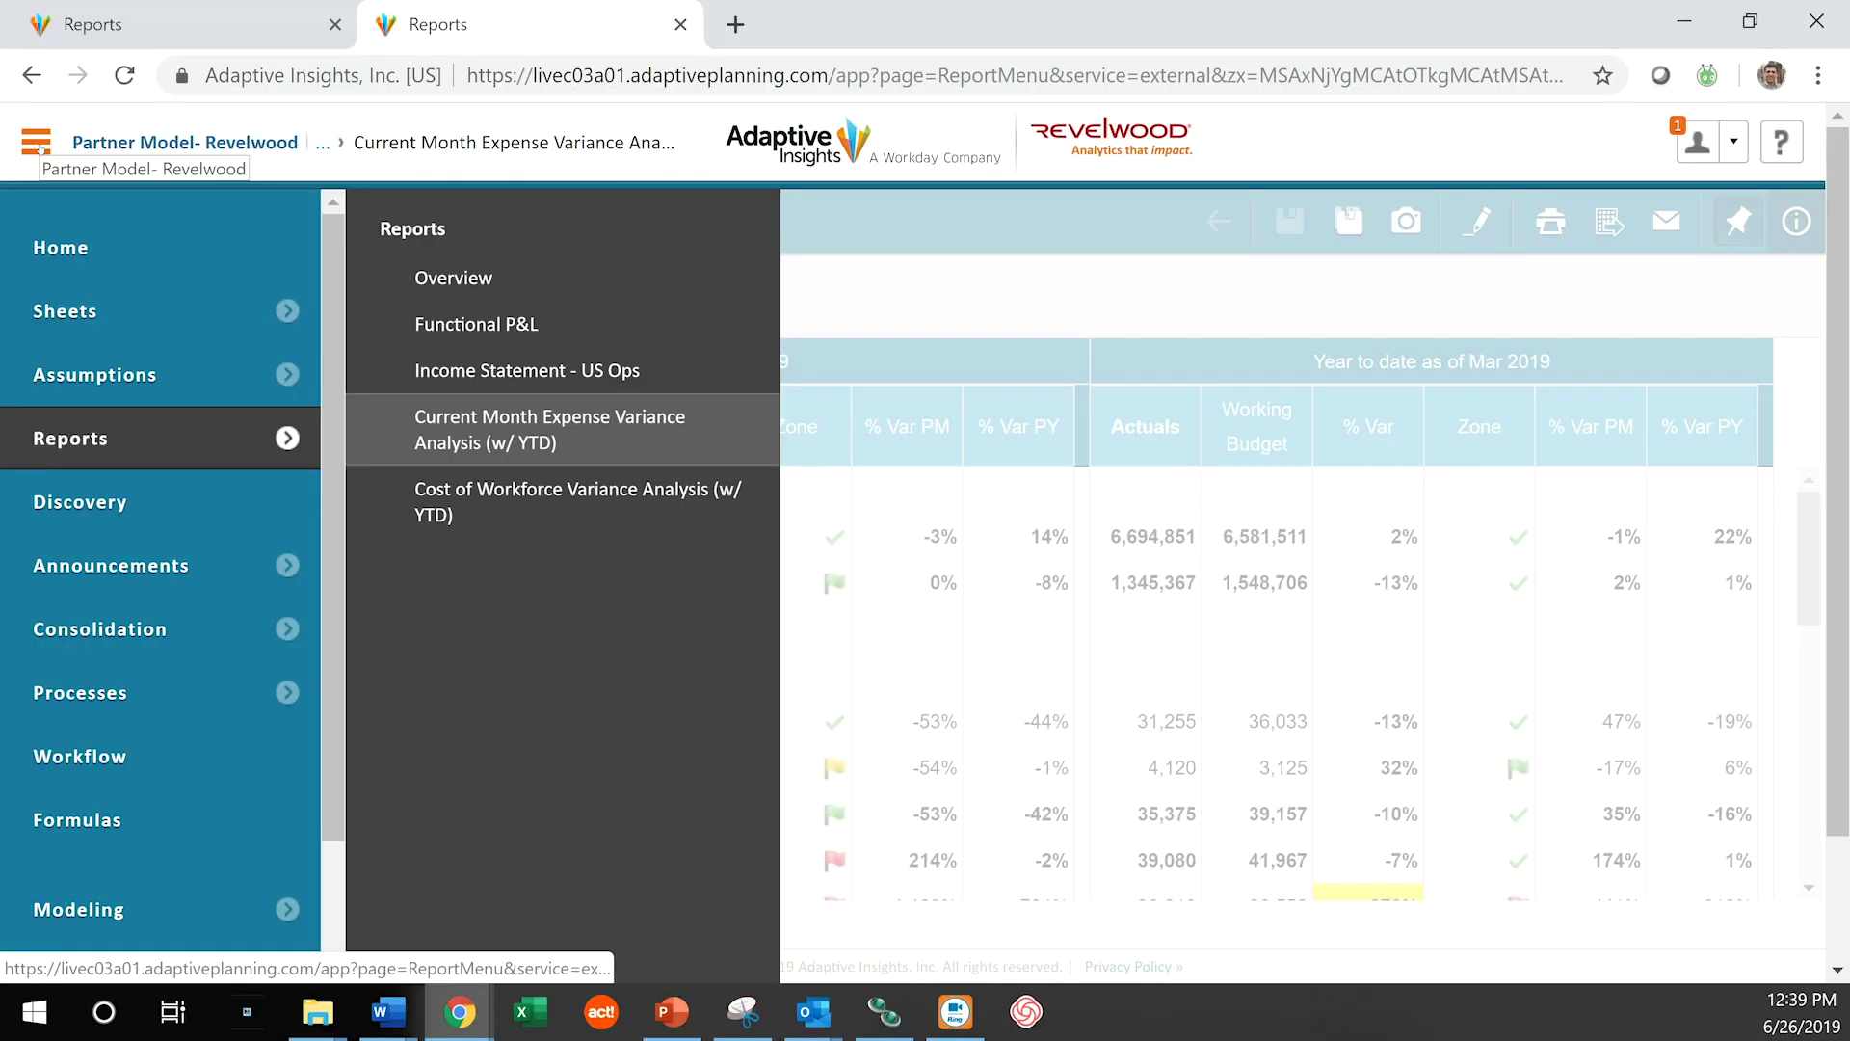
# - From the Reports list, choose New Report > Matrix to start a blank matrix report
pyautogui.click(248, 438)
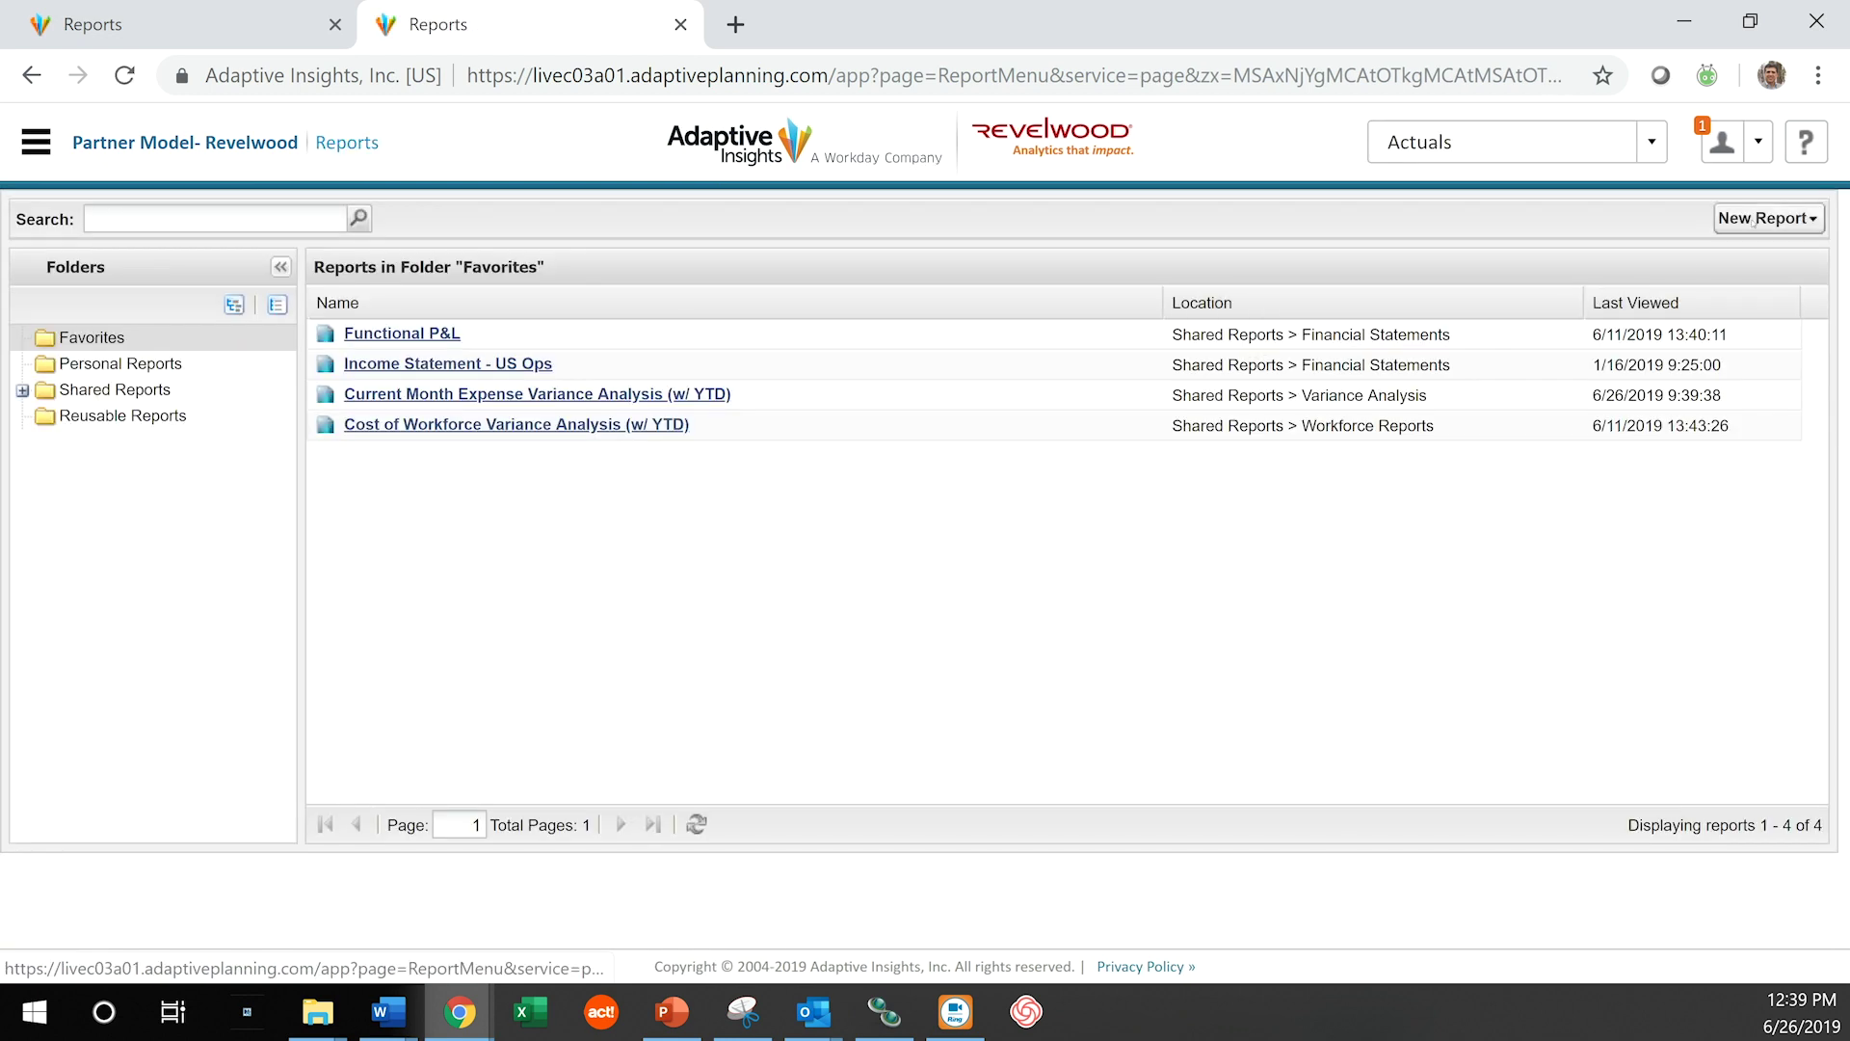
pyautogui.click(1753, 220)
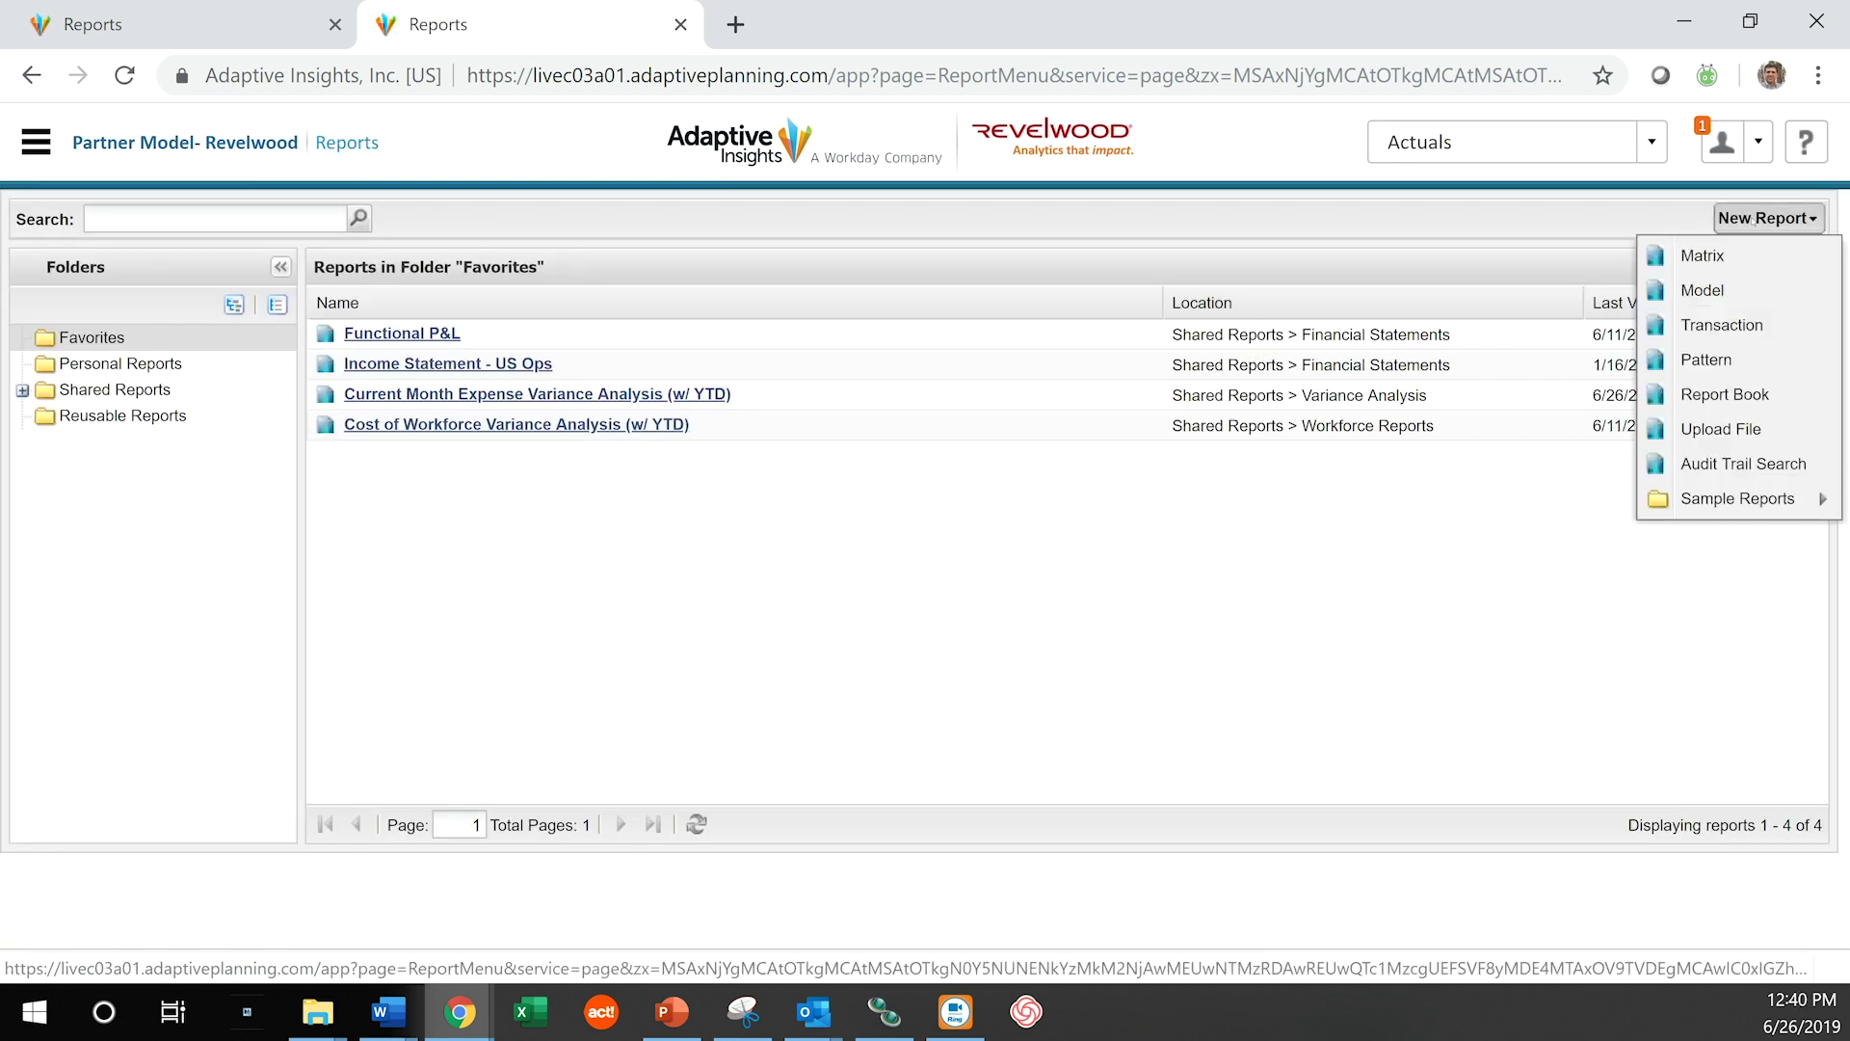
pyautogui.click(1708, 260)
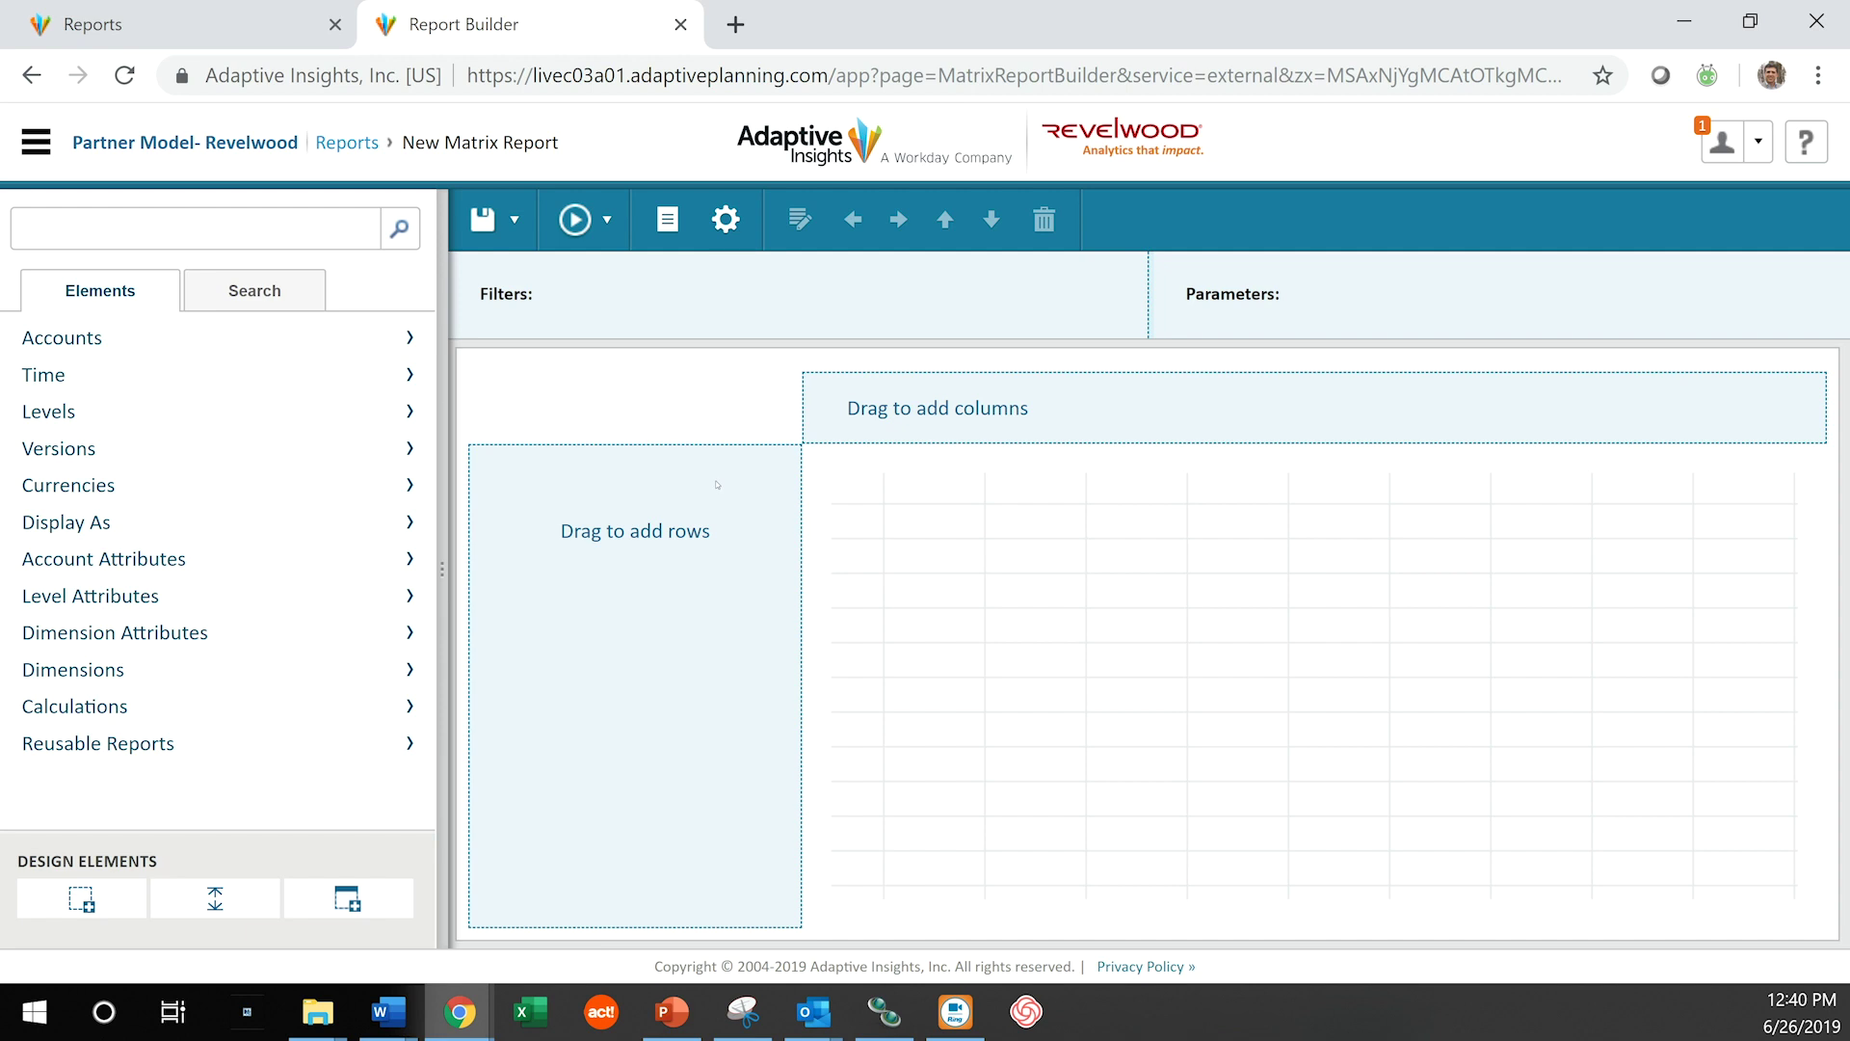
# - Add 6000 Operating Expenses and Metric > Gross Margin % from Accounts as report rows
pyautogui.click(200, 337)
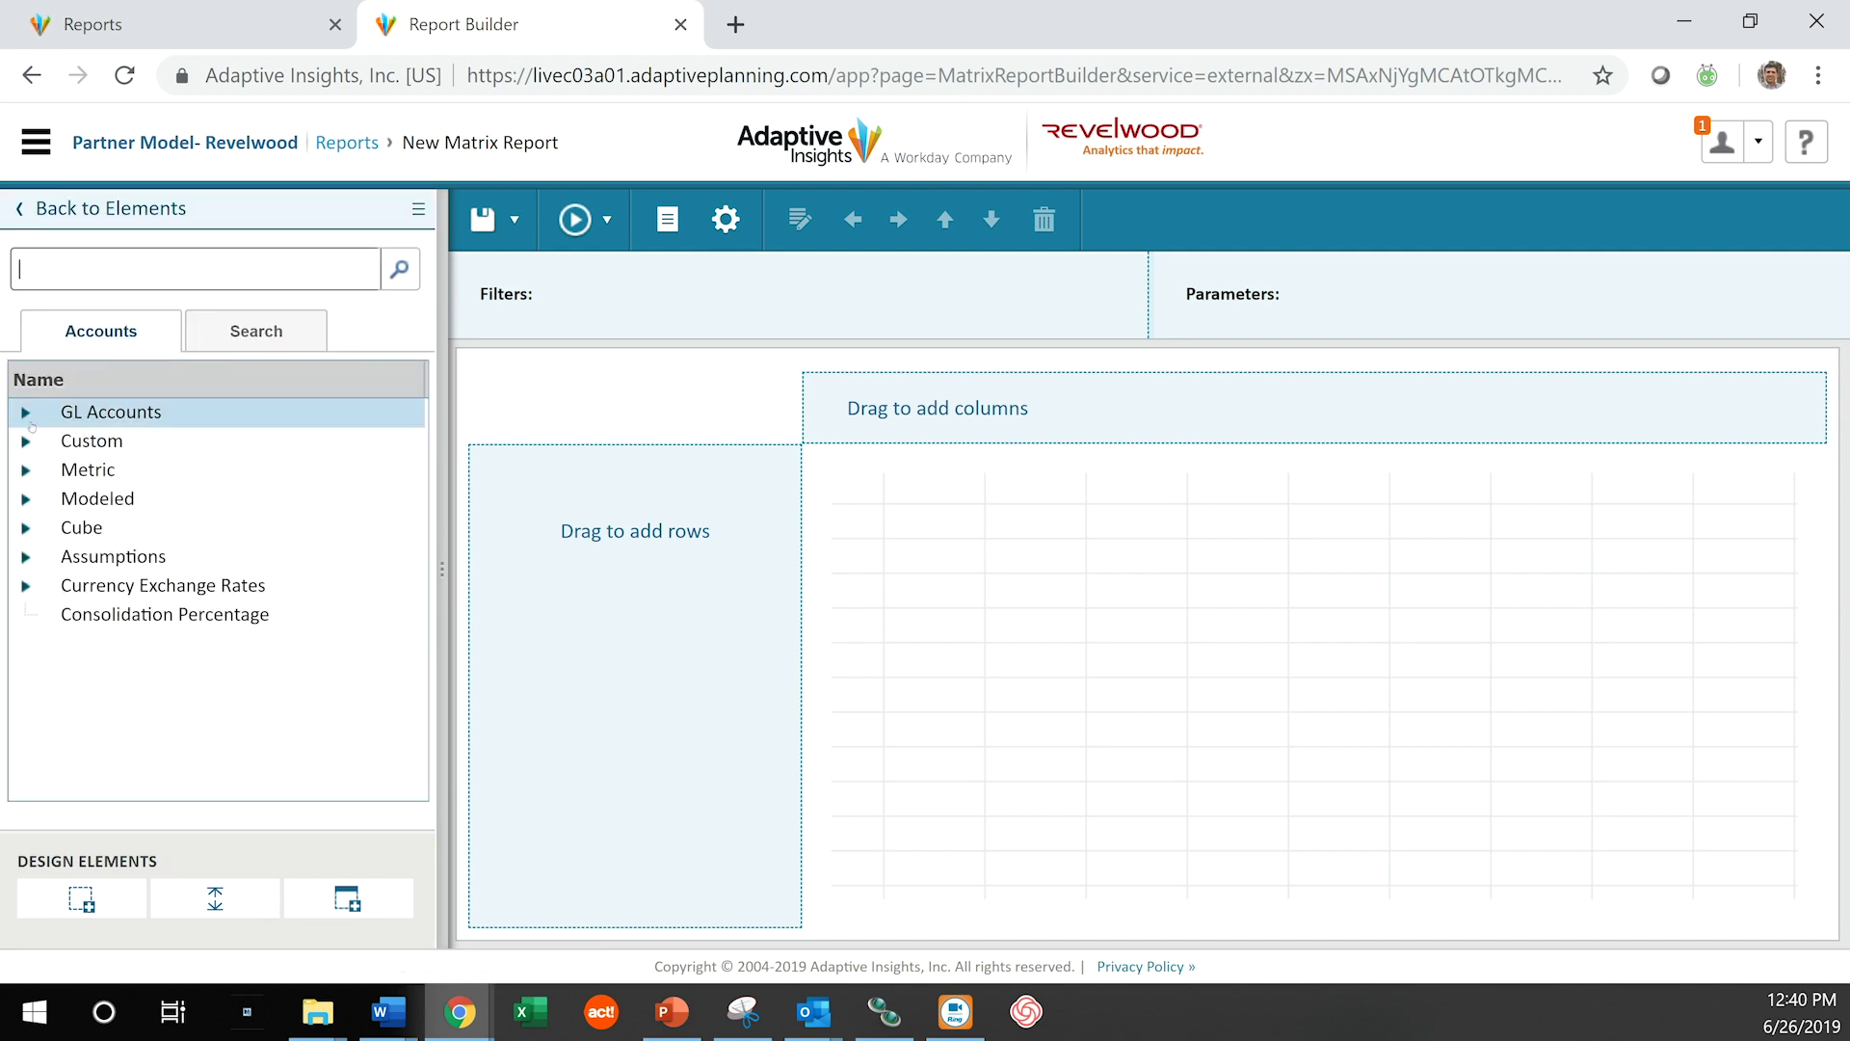
pyautogui.click(27, 416)
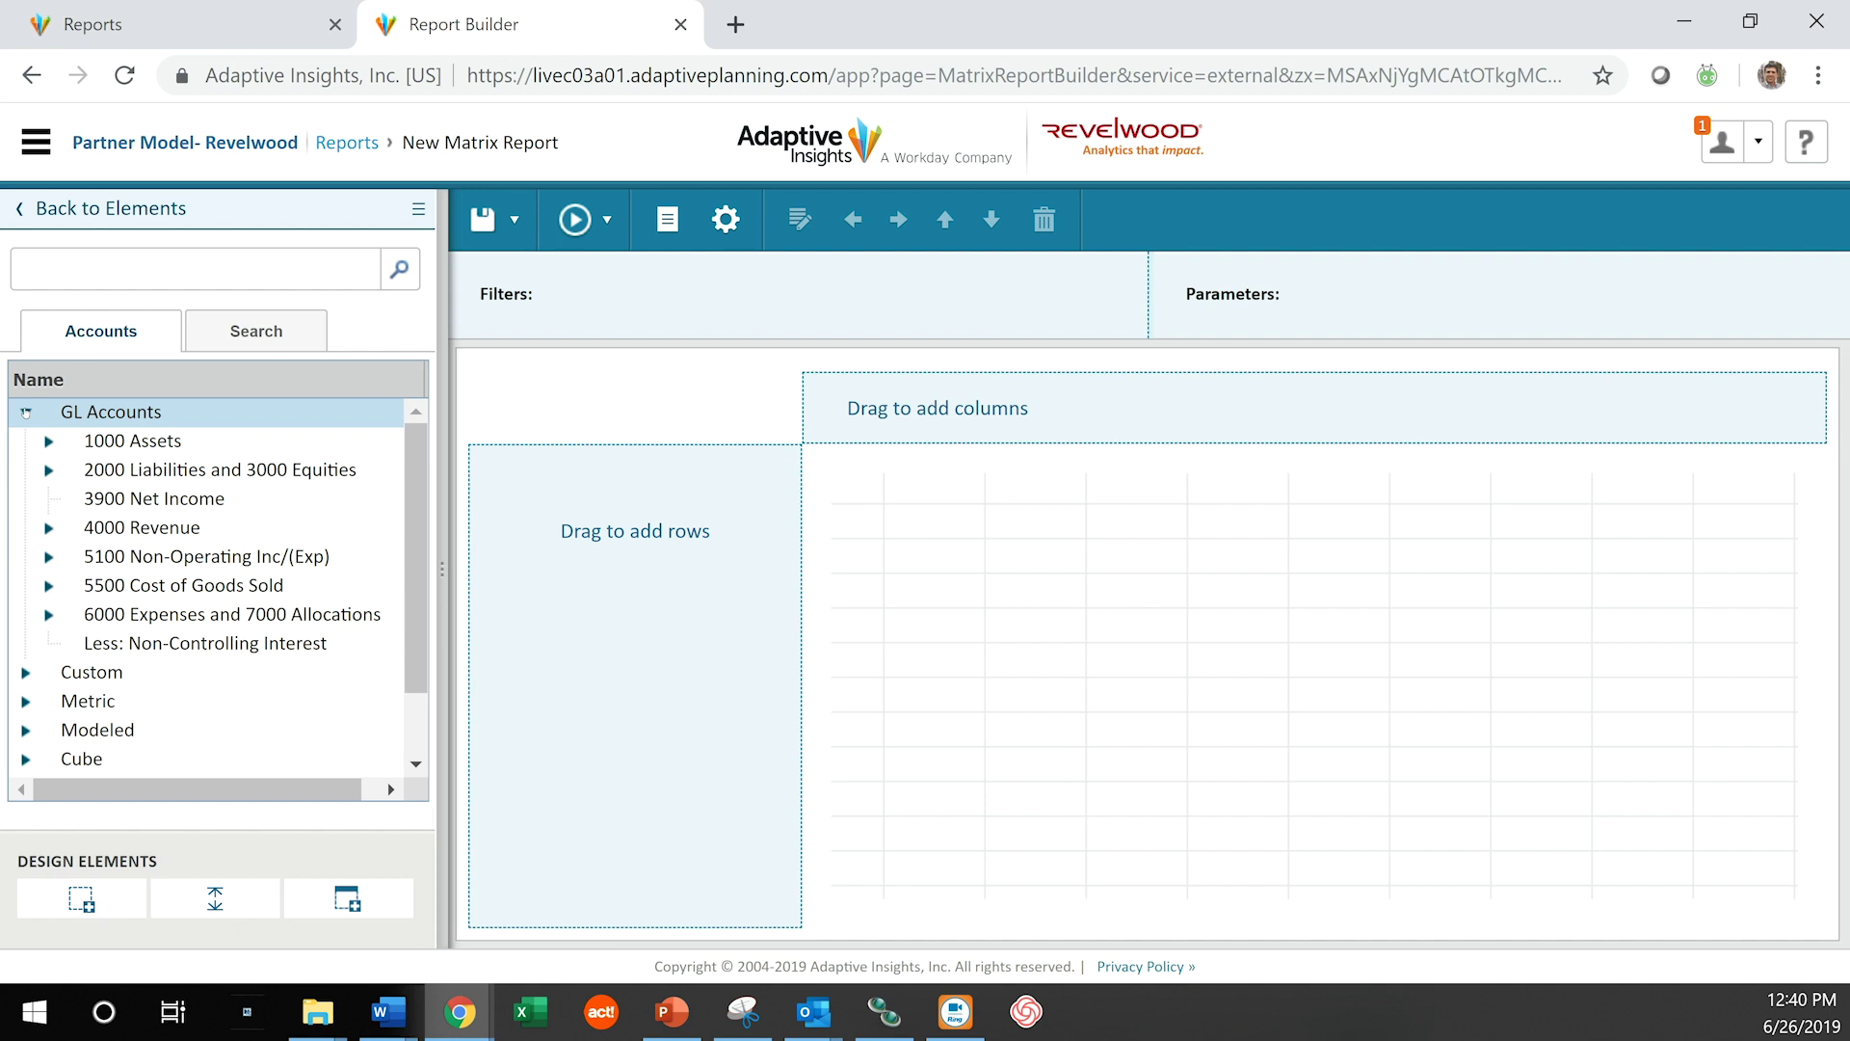
pyautogui.click(48, 614)
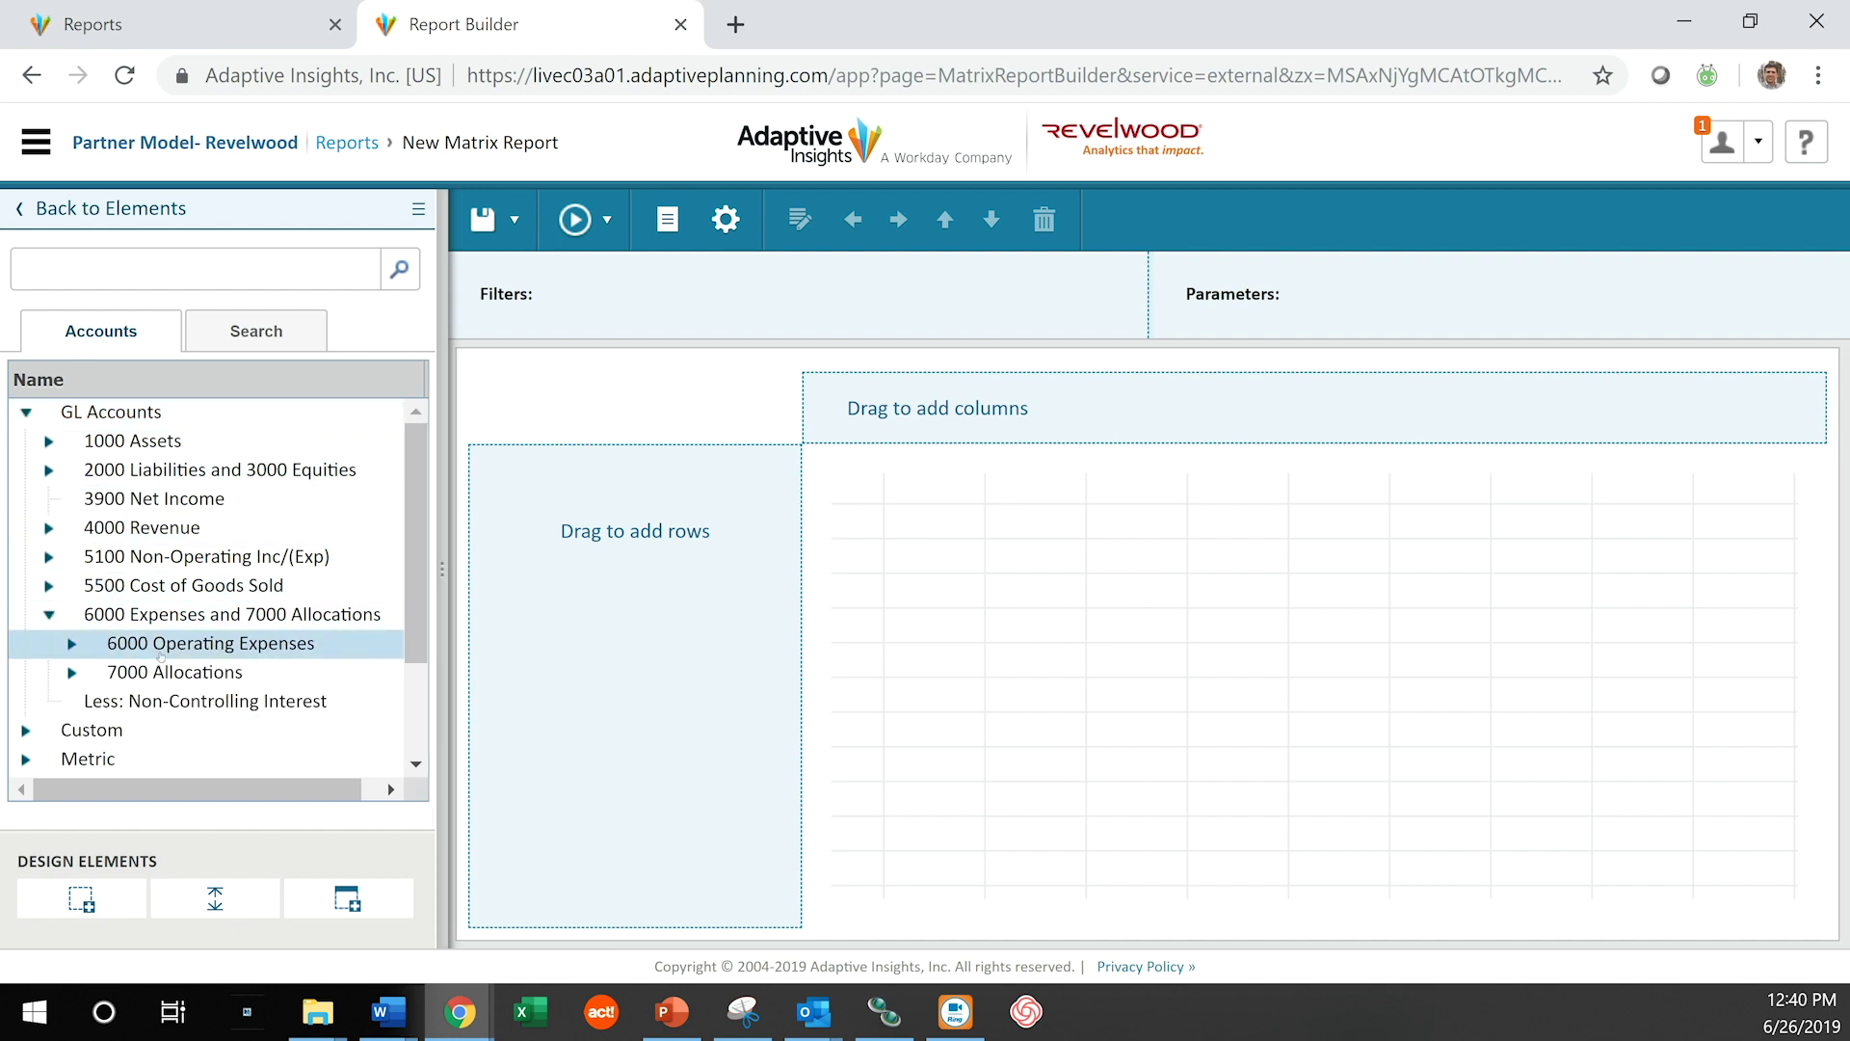
pyautogui.moveTo(173, 644); pyautogui.dragTo(626, 511)
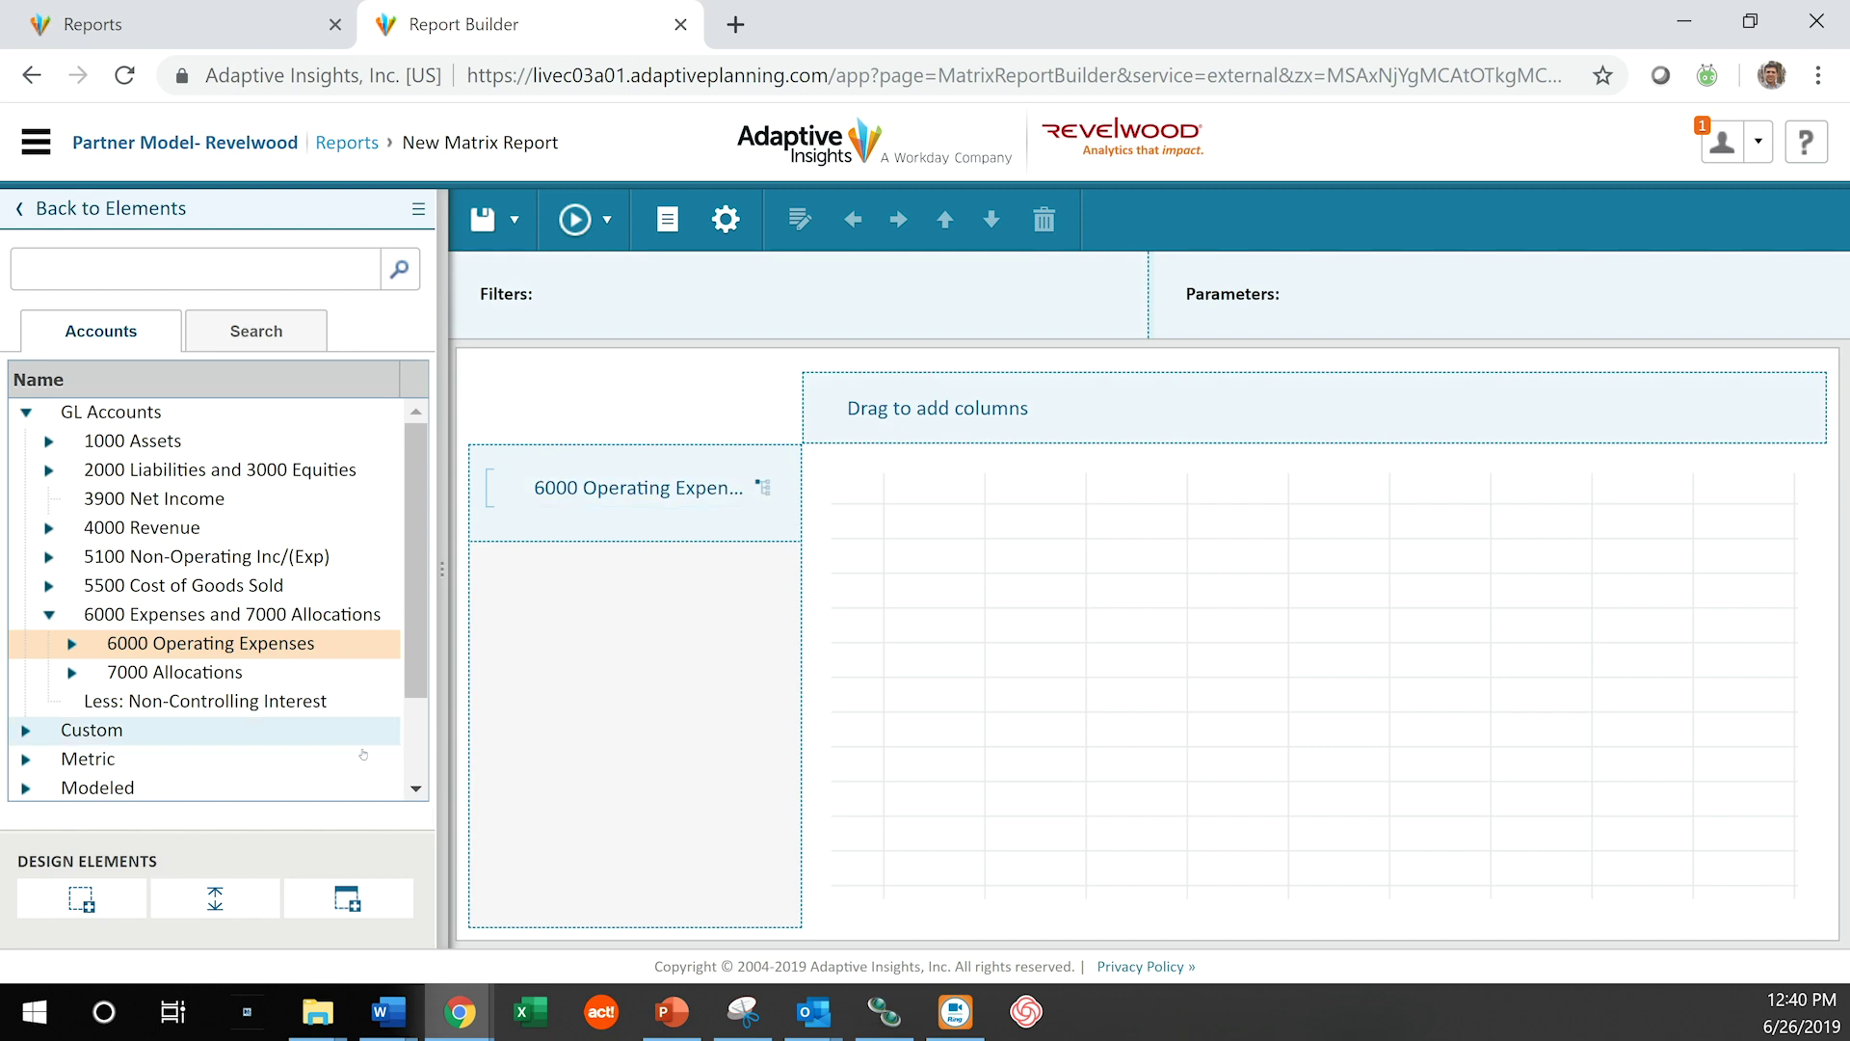
pyautogui.click(26, 760)
pyautogui.moveTo(133, 796); pyautogui.dragTo(610, 546)
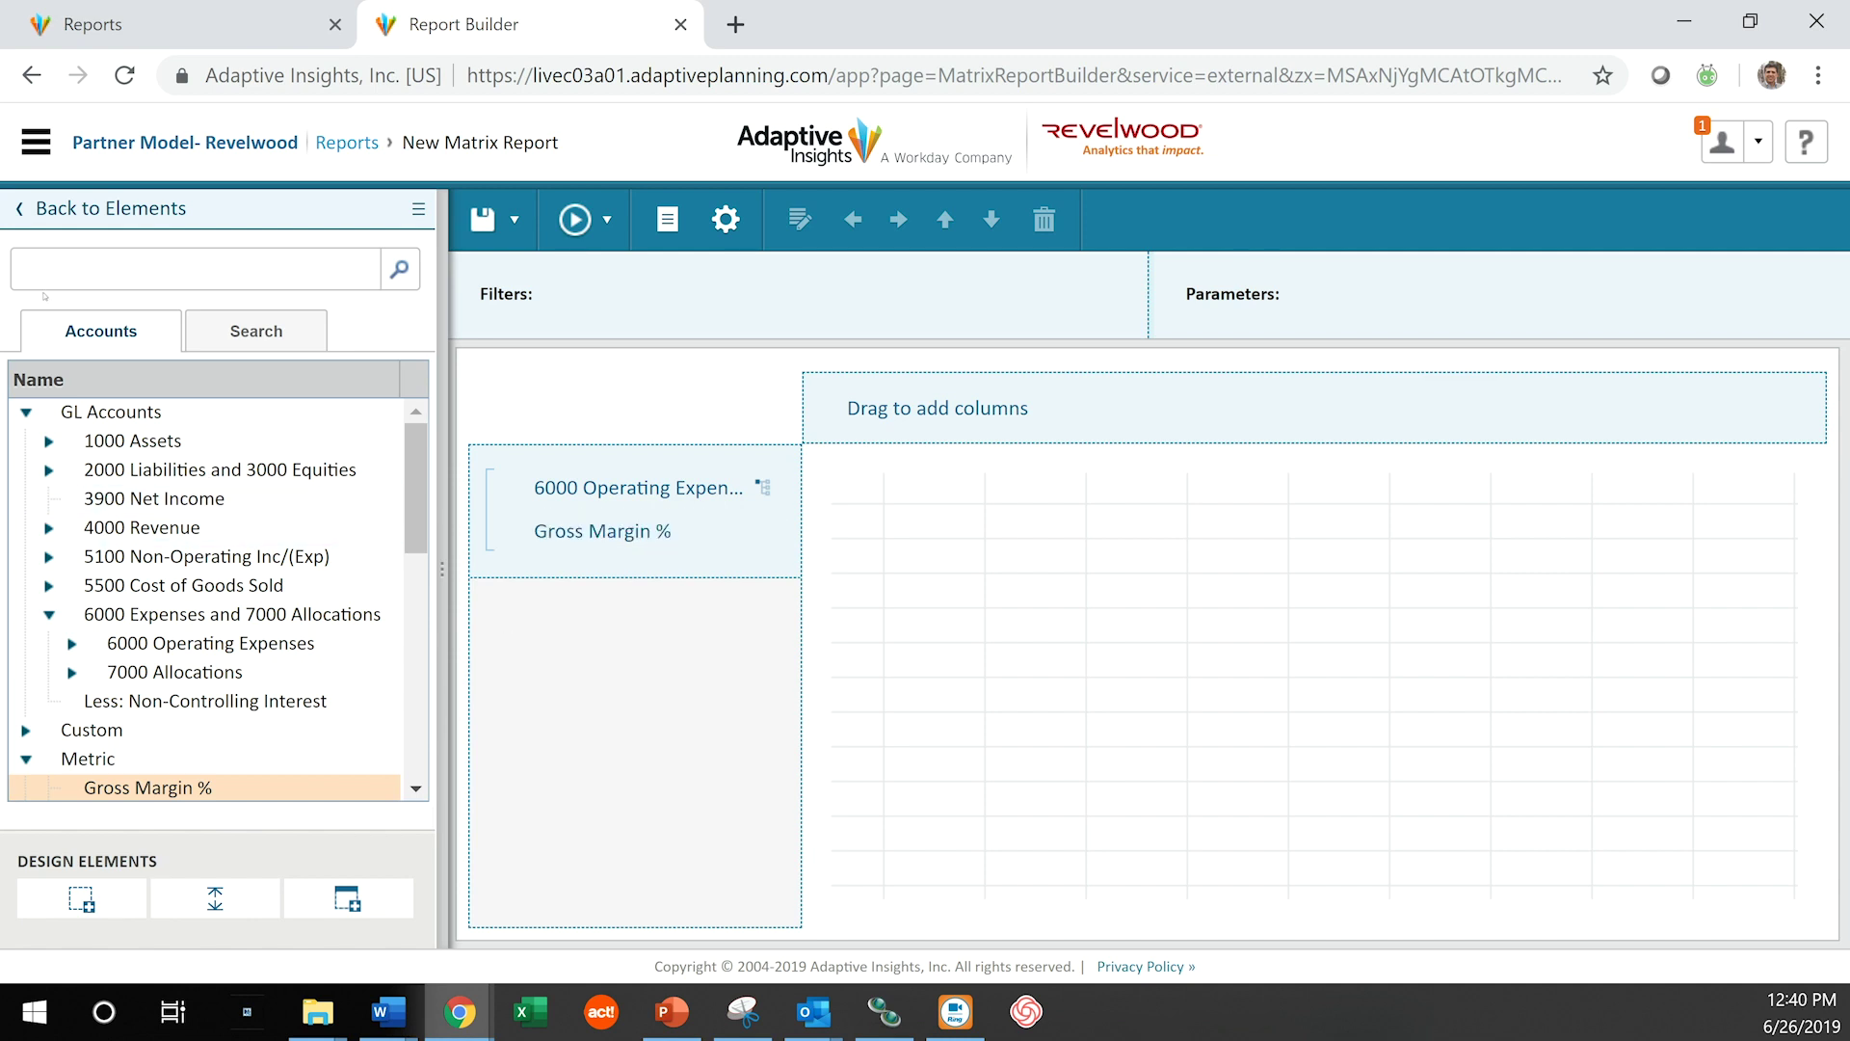
pyautogui.click(43, 200)
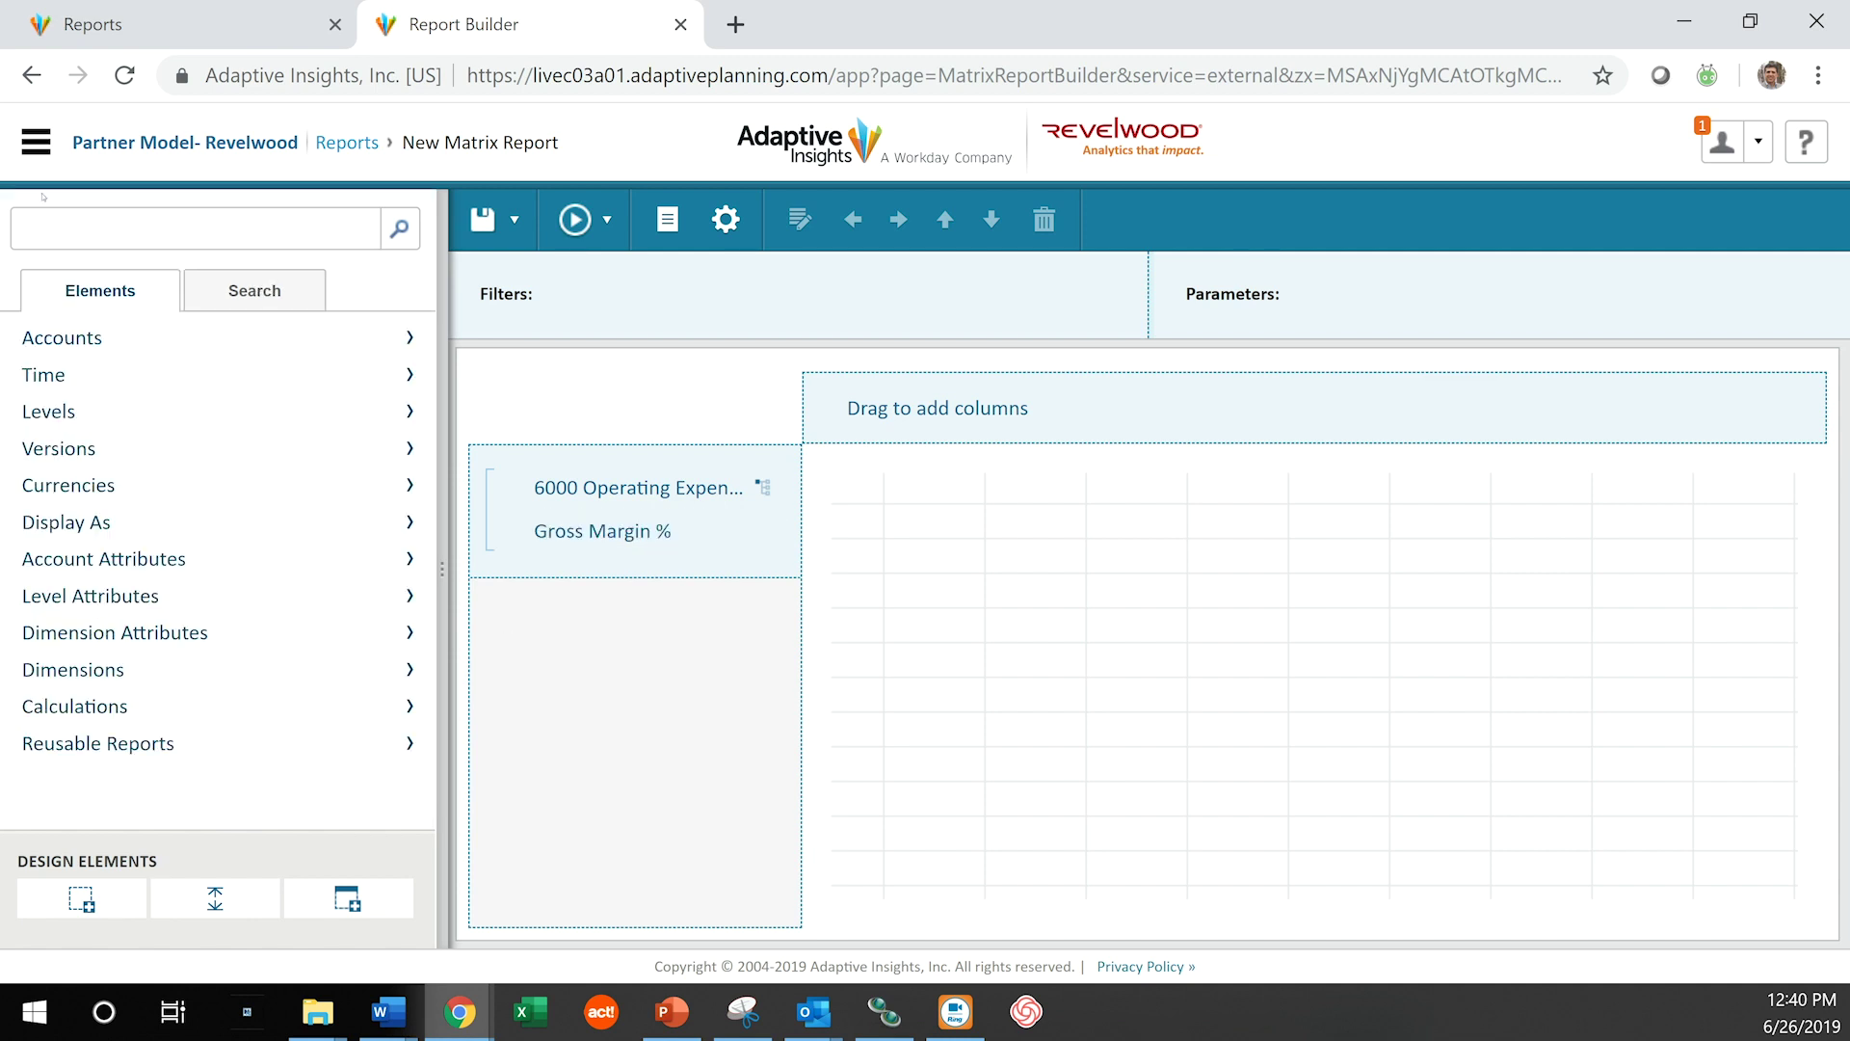
# - Add Last Year Budget - Approved and Current Year Working Budget as version columns
pyautogui.click(353, 449)
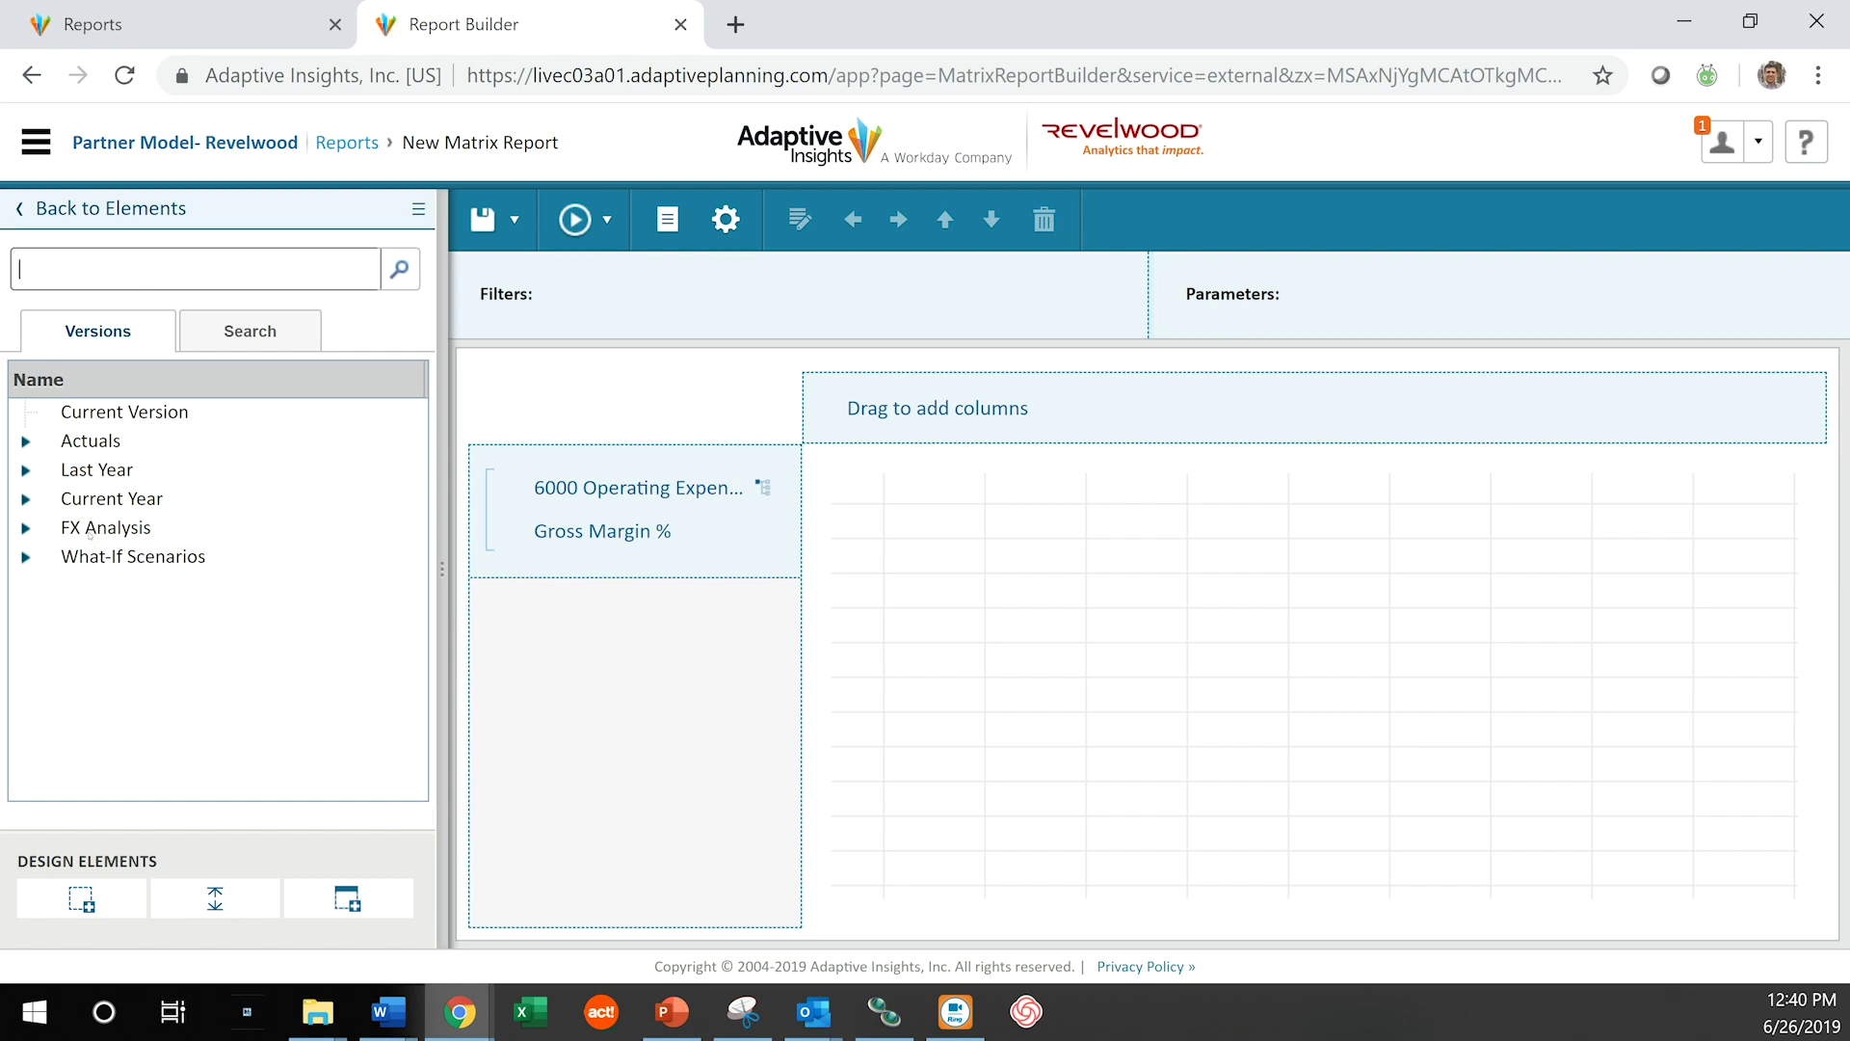
pyautogui.doubleClick(97, 469)
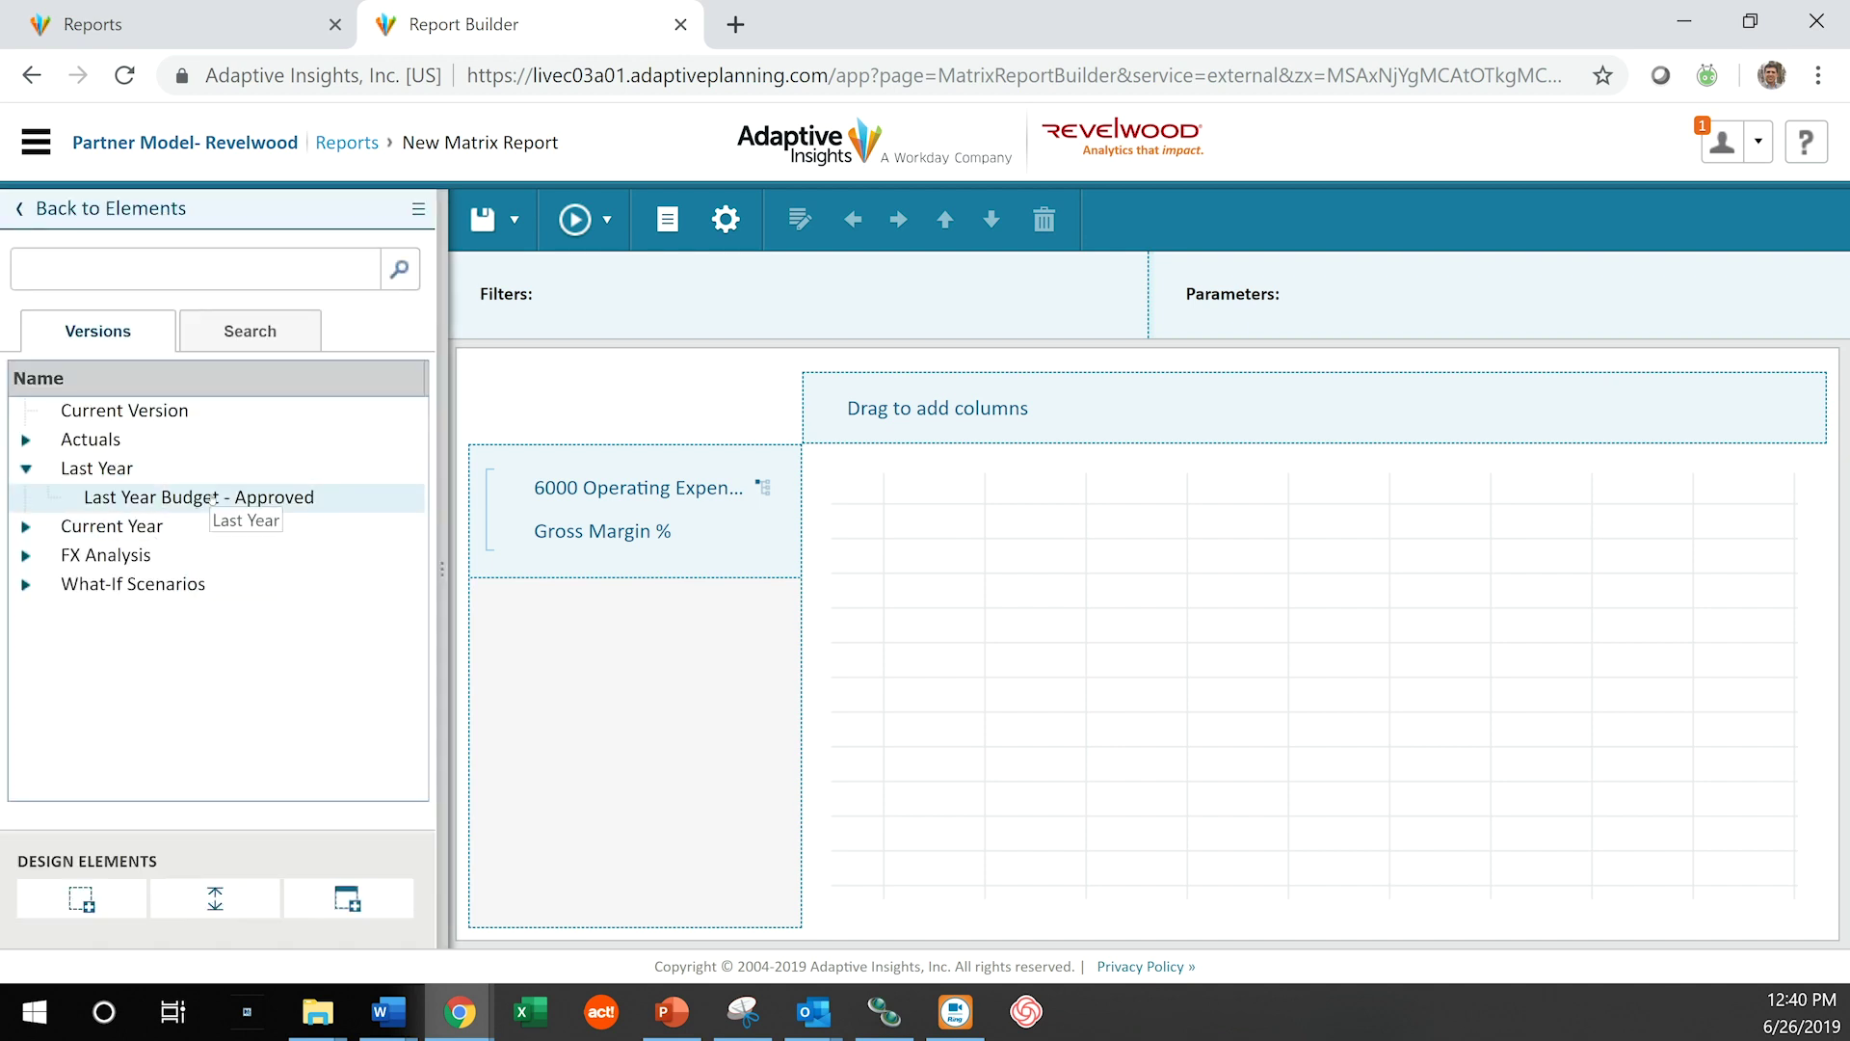
pyautogui.moveTo(207, 499); pyautogui.dragTo(896, 406)
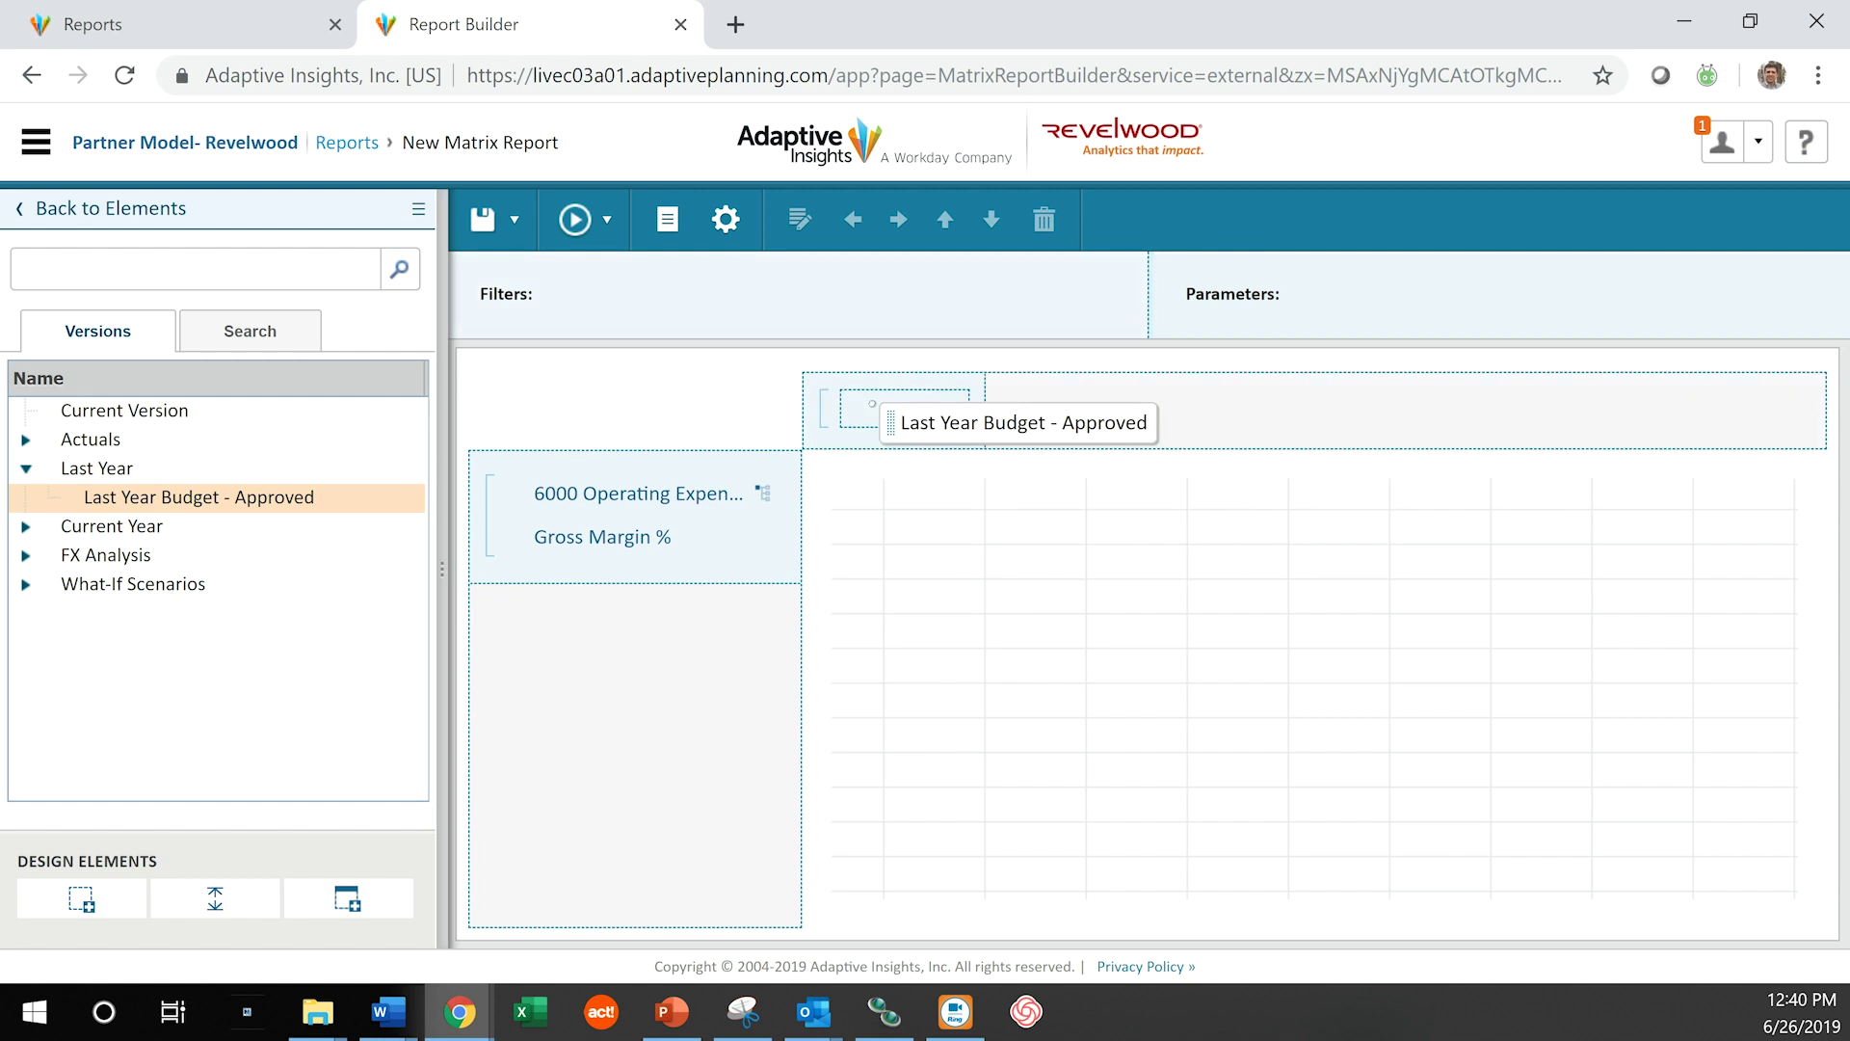
pyautogui.click(26, 526)
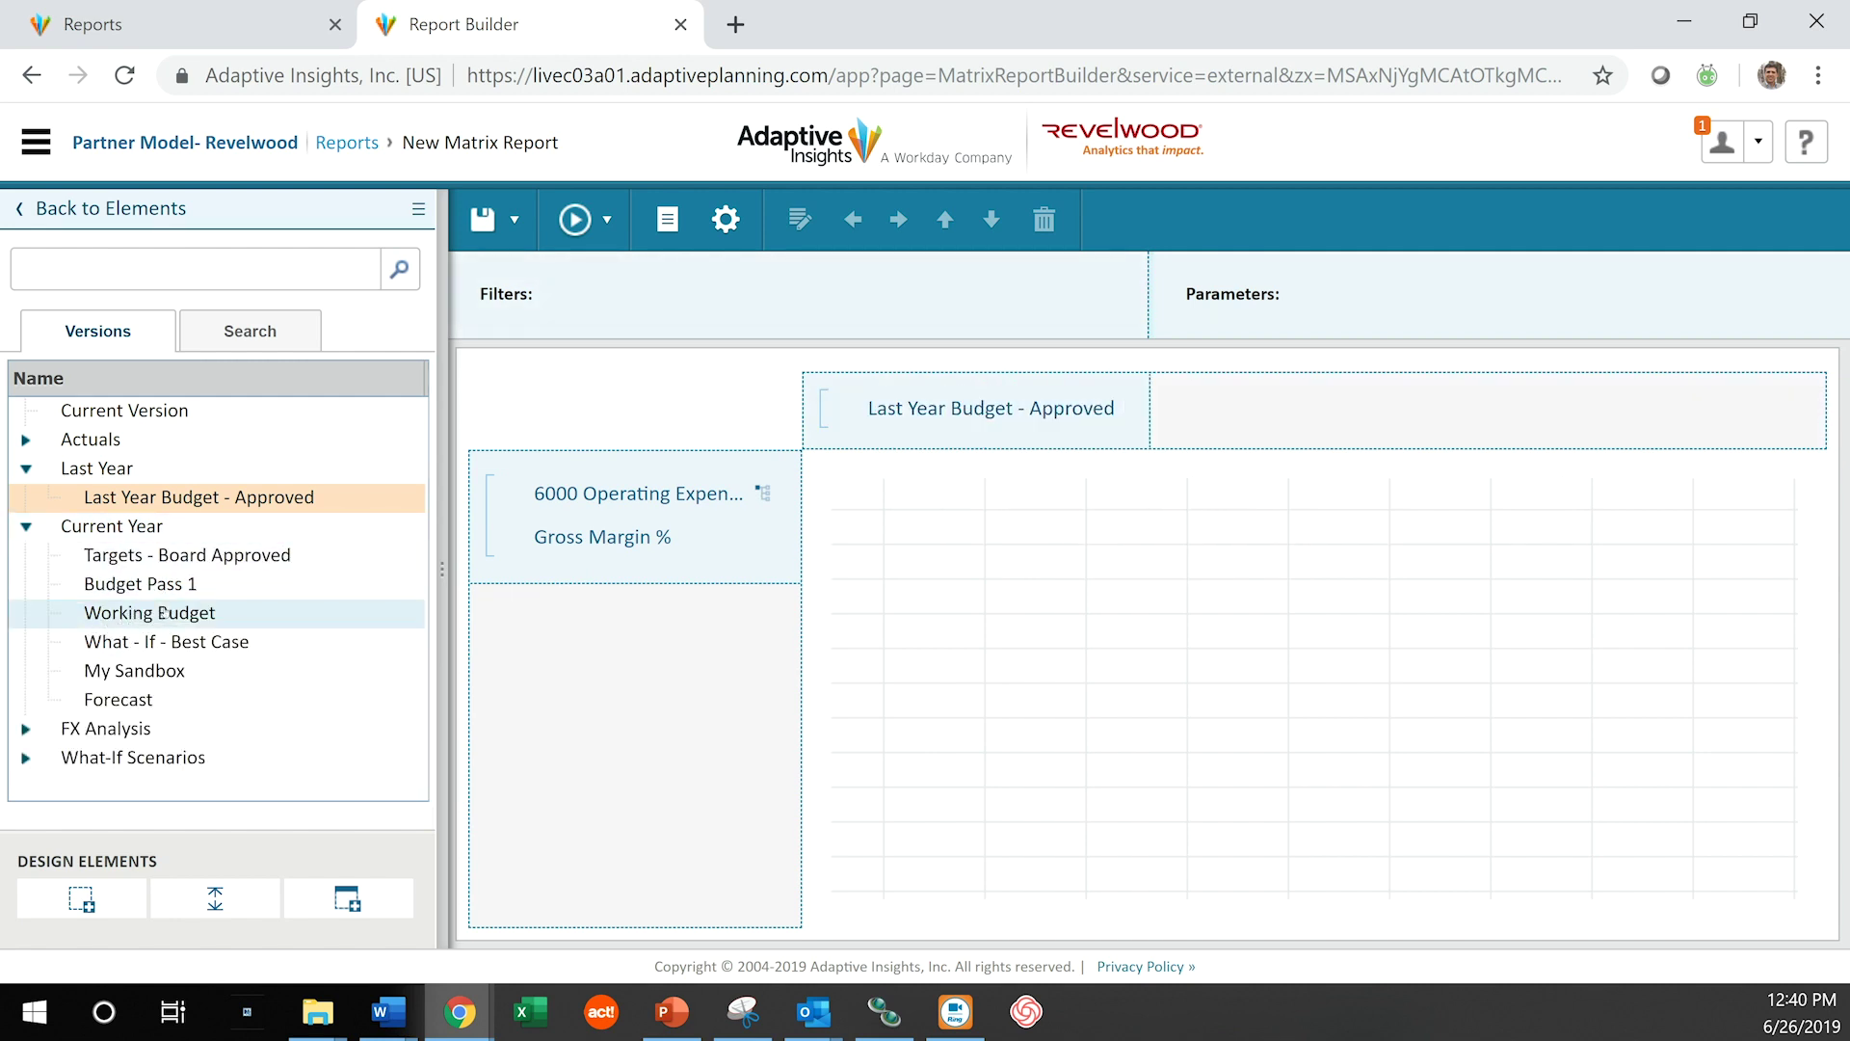
pyautogui.moveTo(160, 613); pyautogui.dragTo(1107, 401)
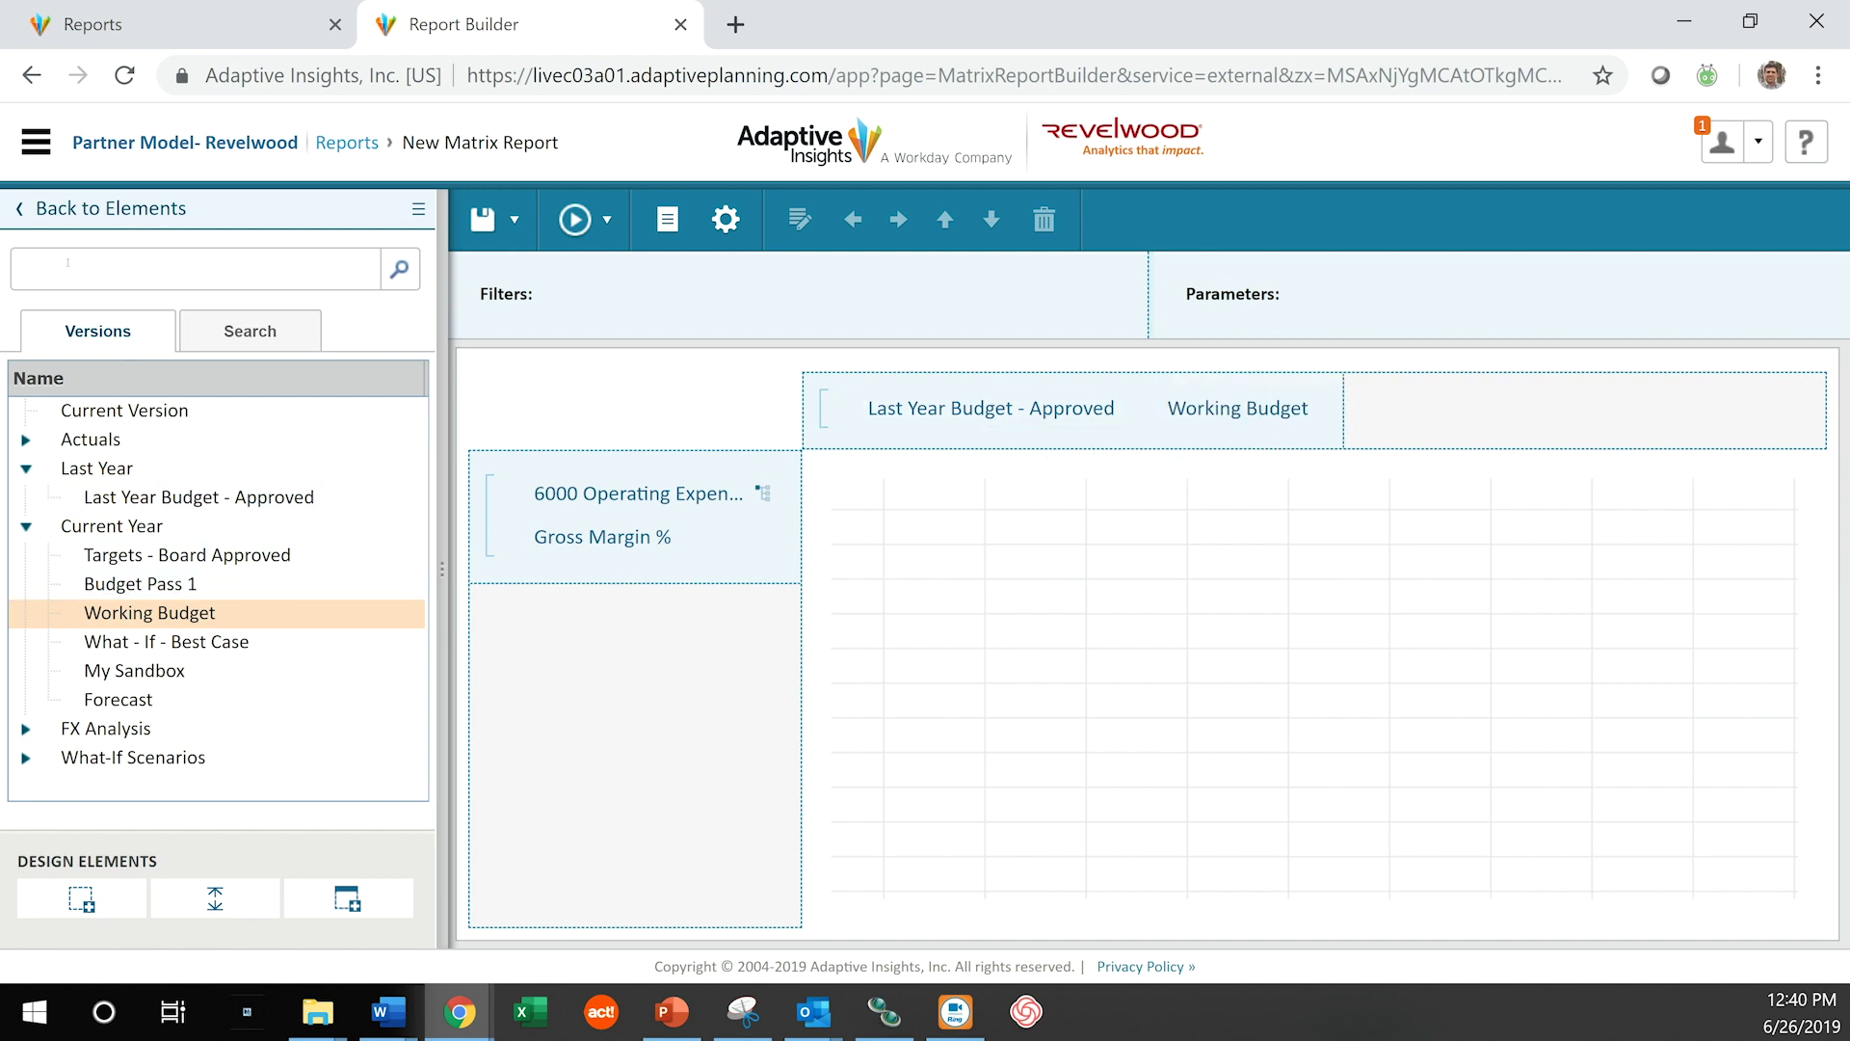
pyautogui.click(60, 210)
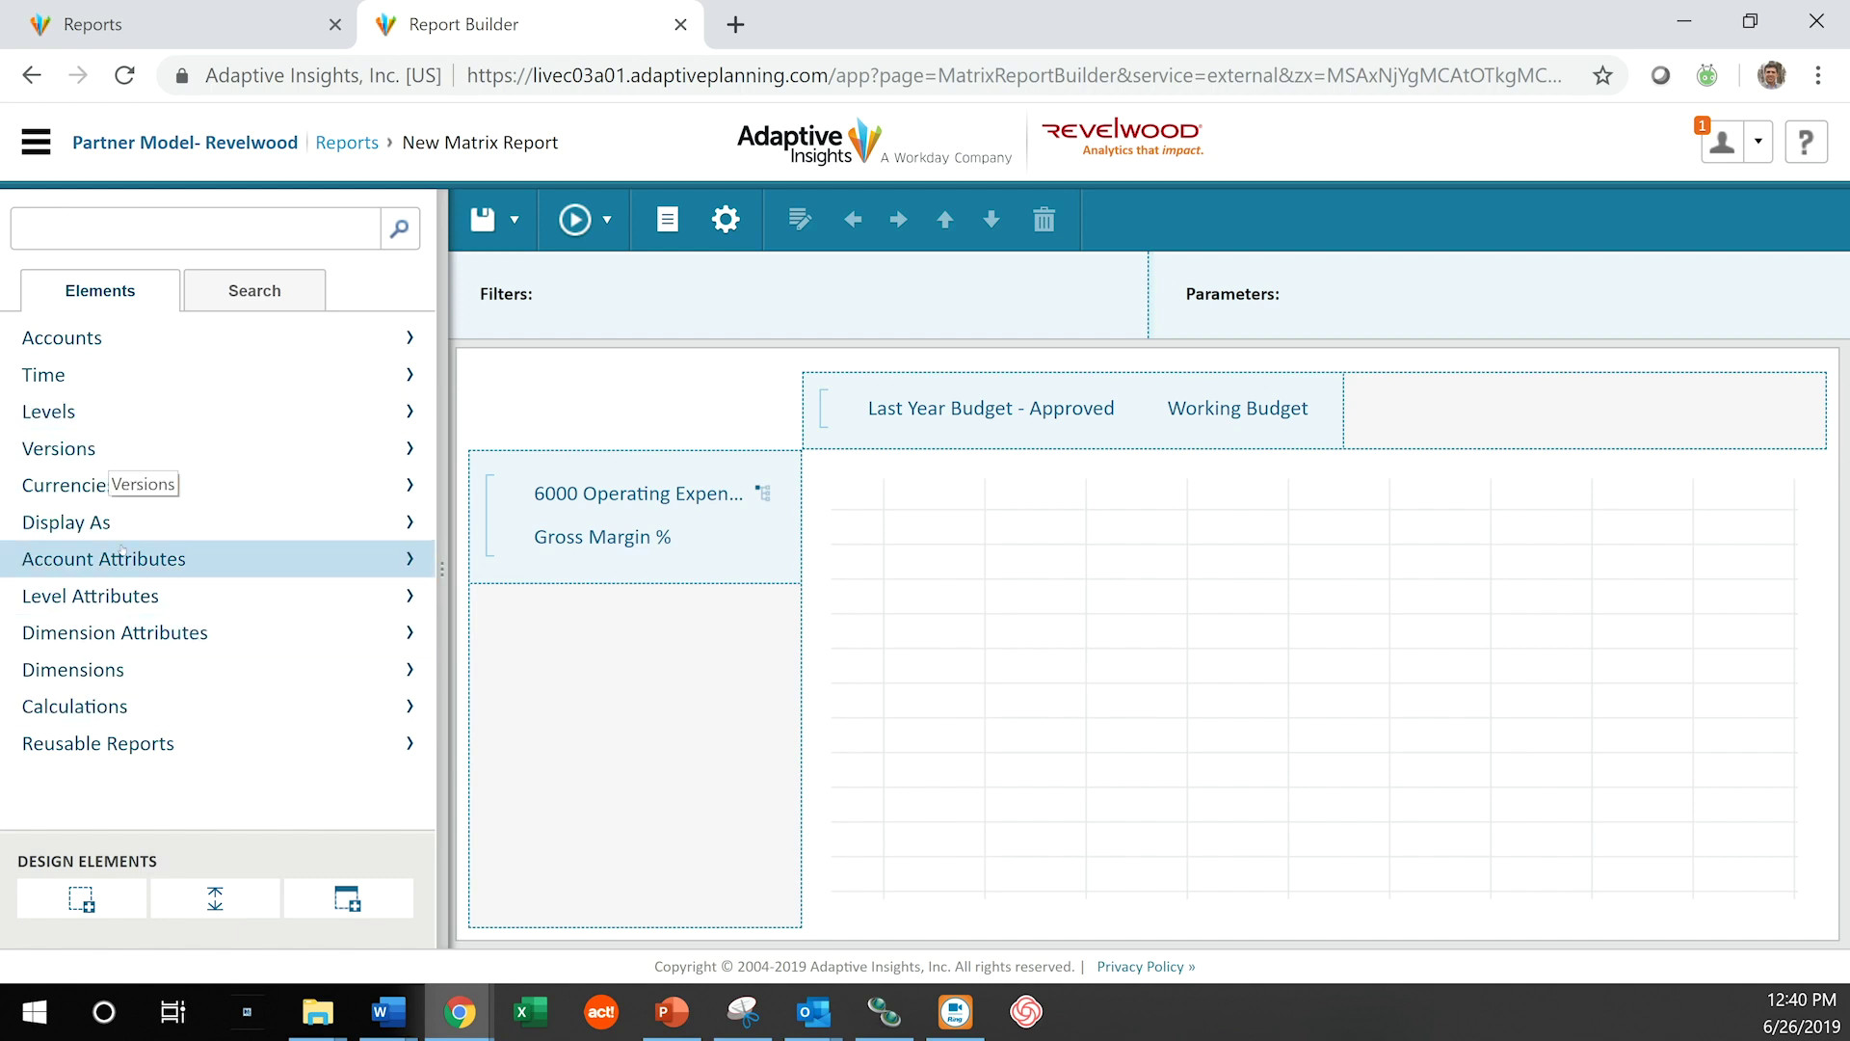
# - Add two Difference calculation columns after the Working Budget column
pyautogui.click(106, 707)
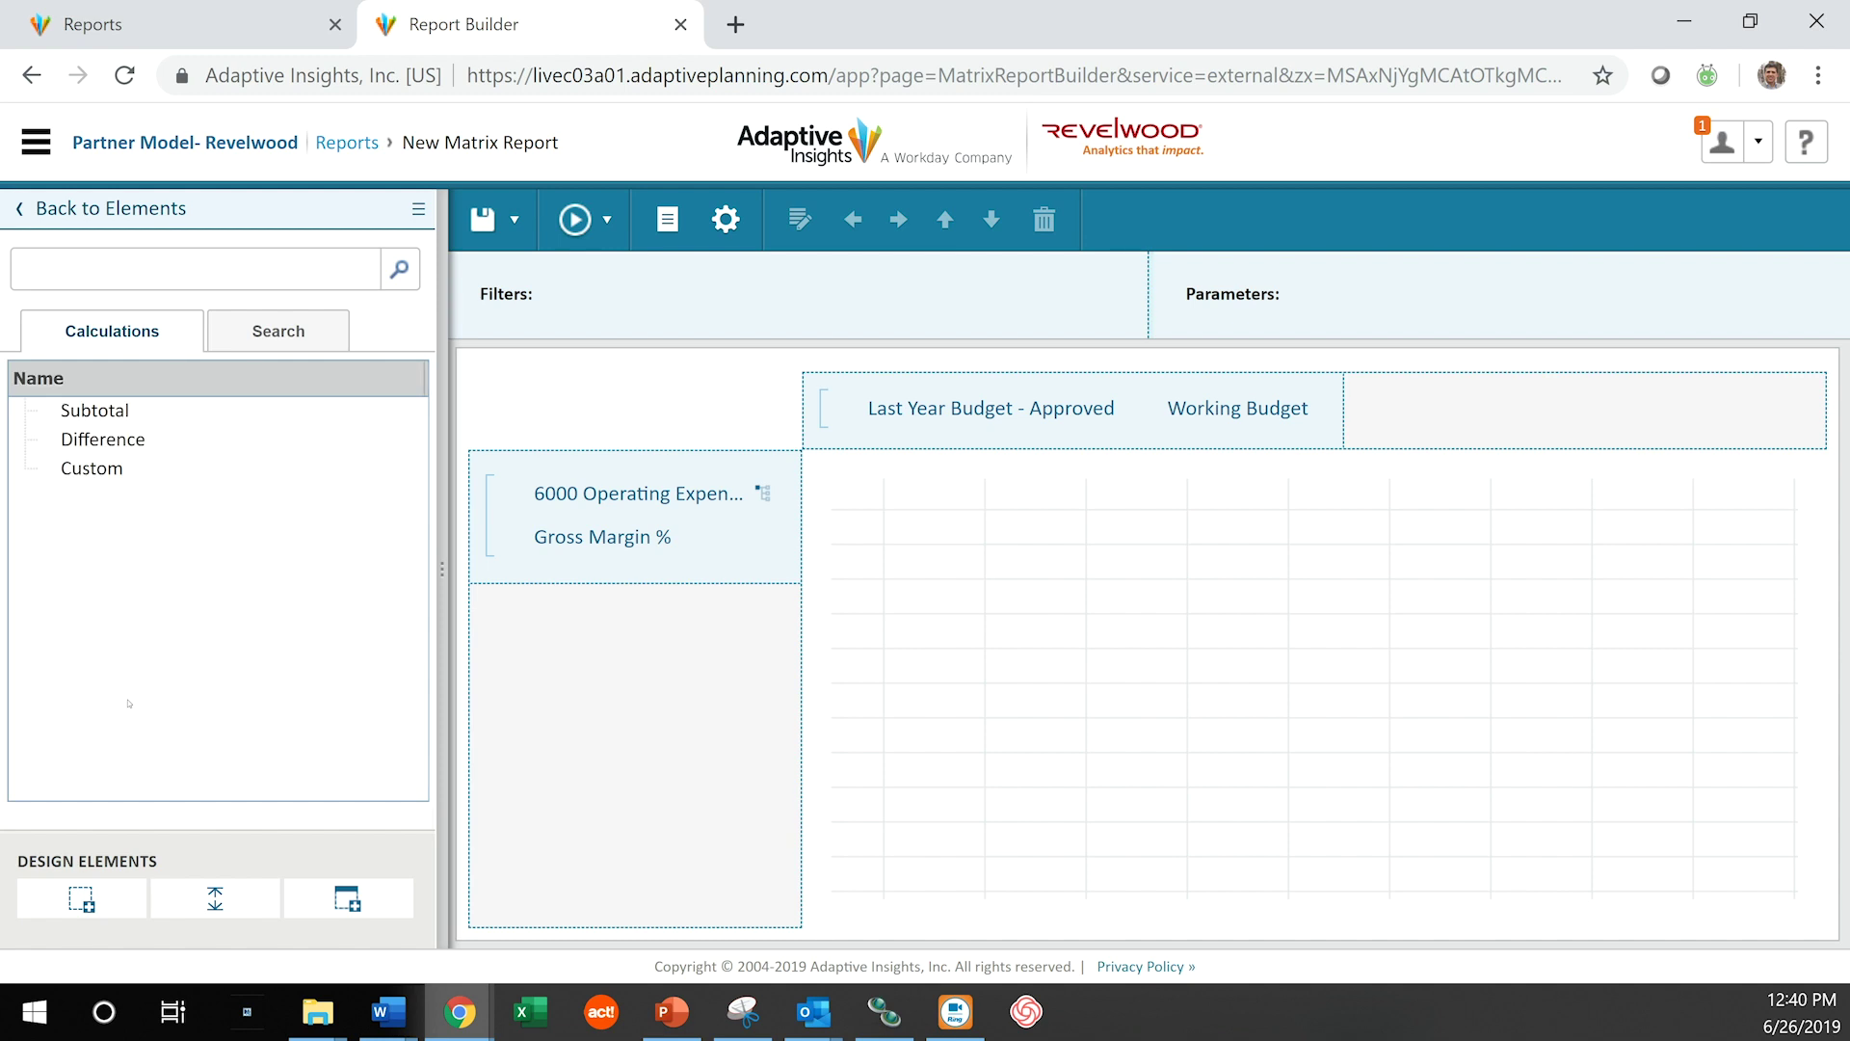
pyautogui.moveTo(328, 449); pyautogui.dragTo(1325, 425)
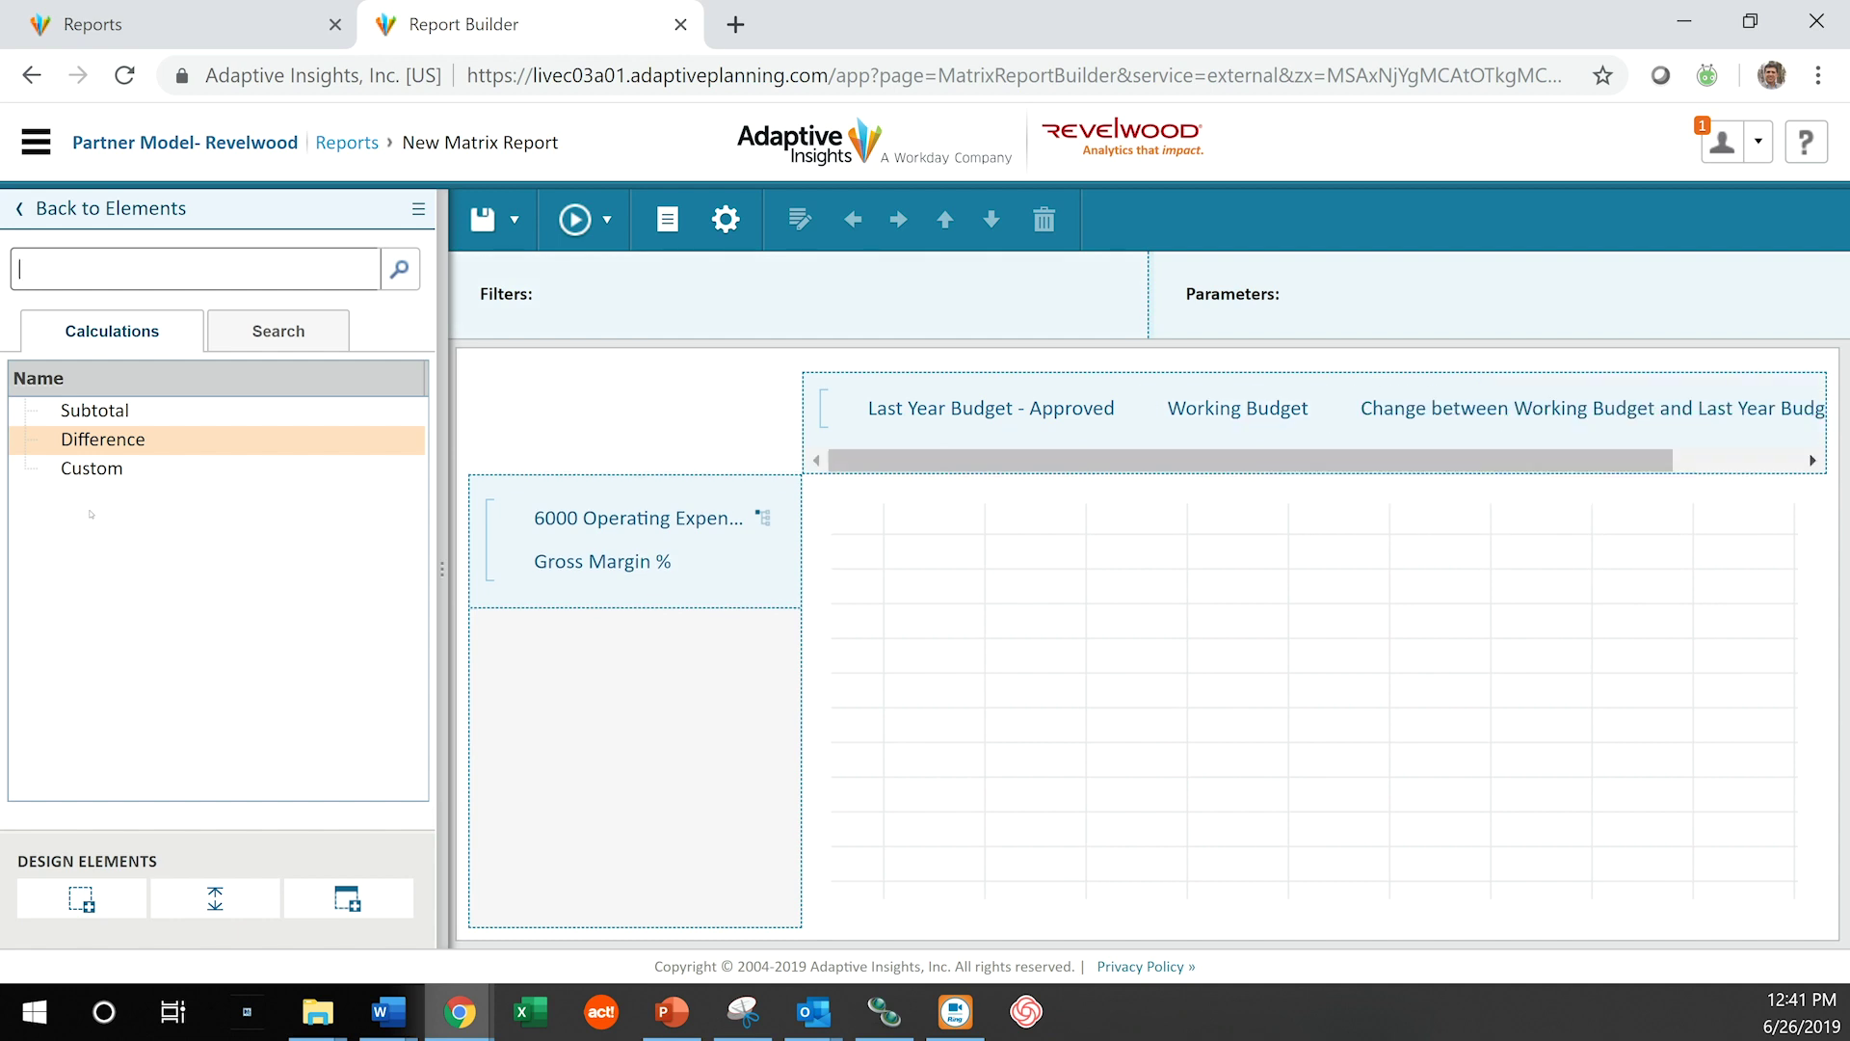
pyautogui.moveTo(103, 439); pyautogui.dragTo(1665, 398)
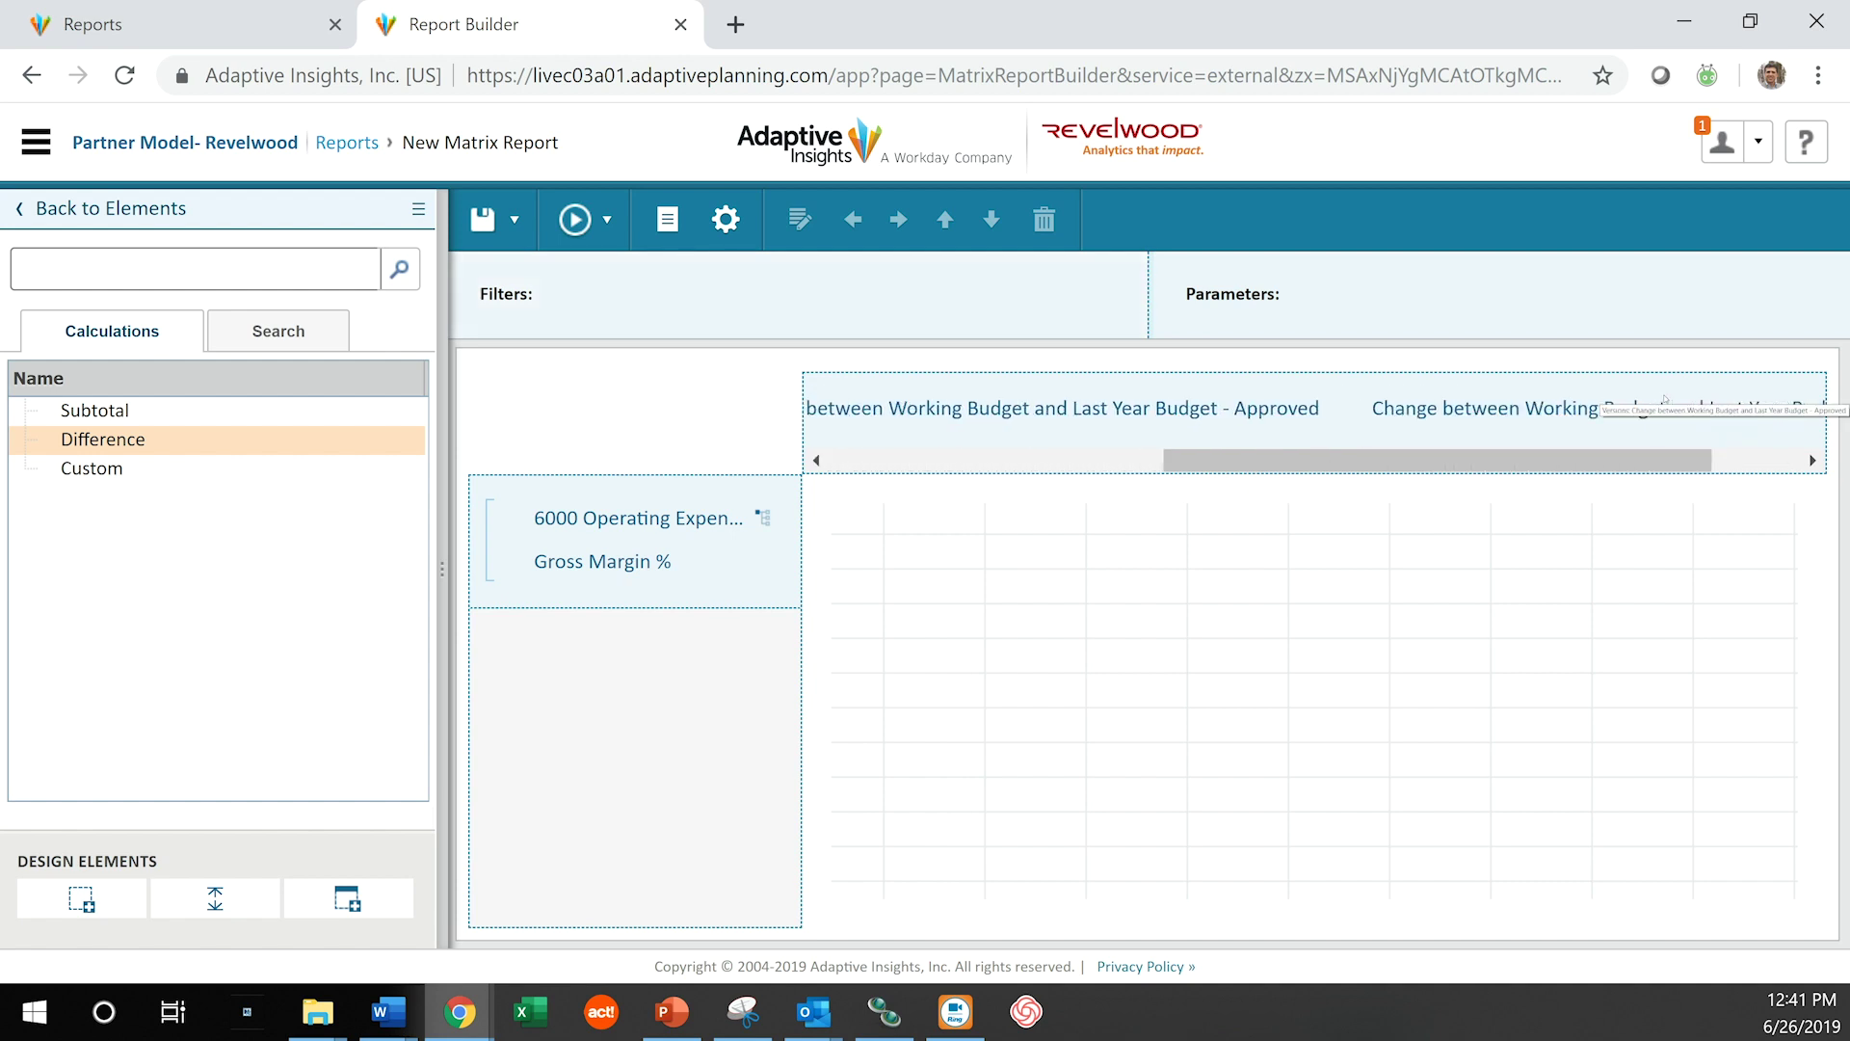
# - Label the first difference column Var$ and the second Var% via Properties
pyautogui.click(1009, 407)
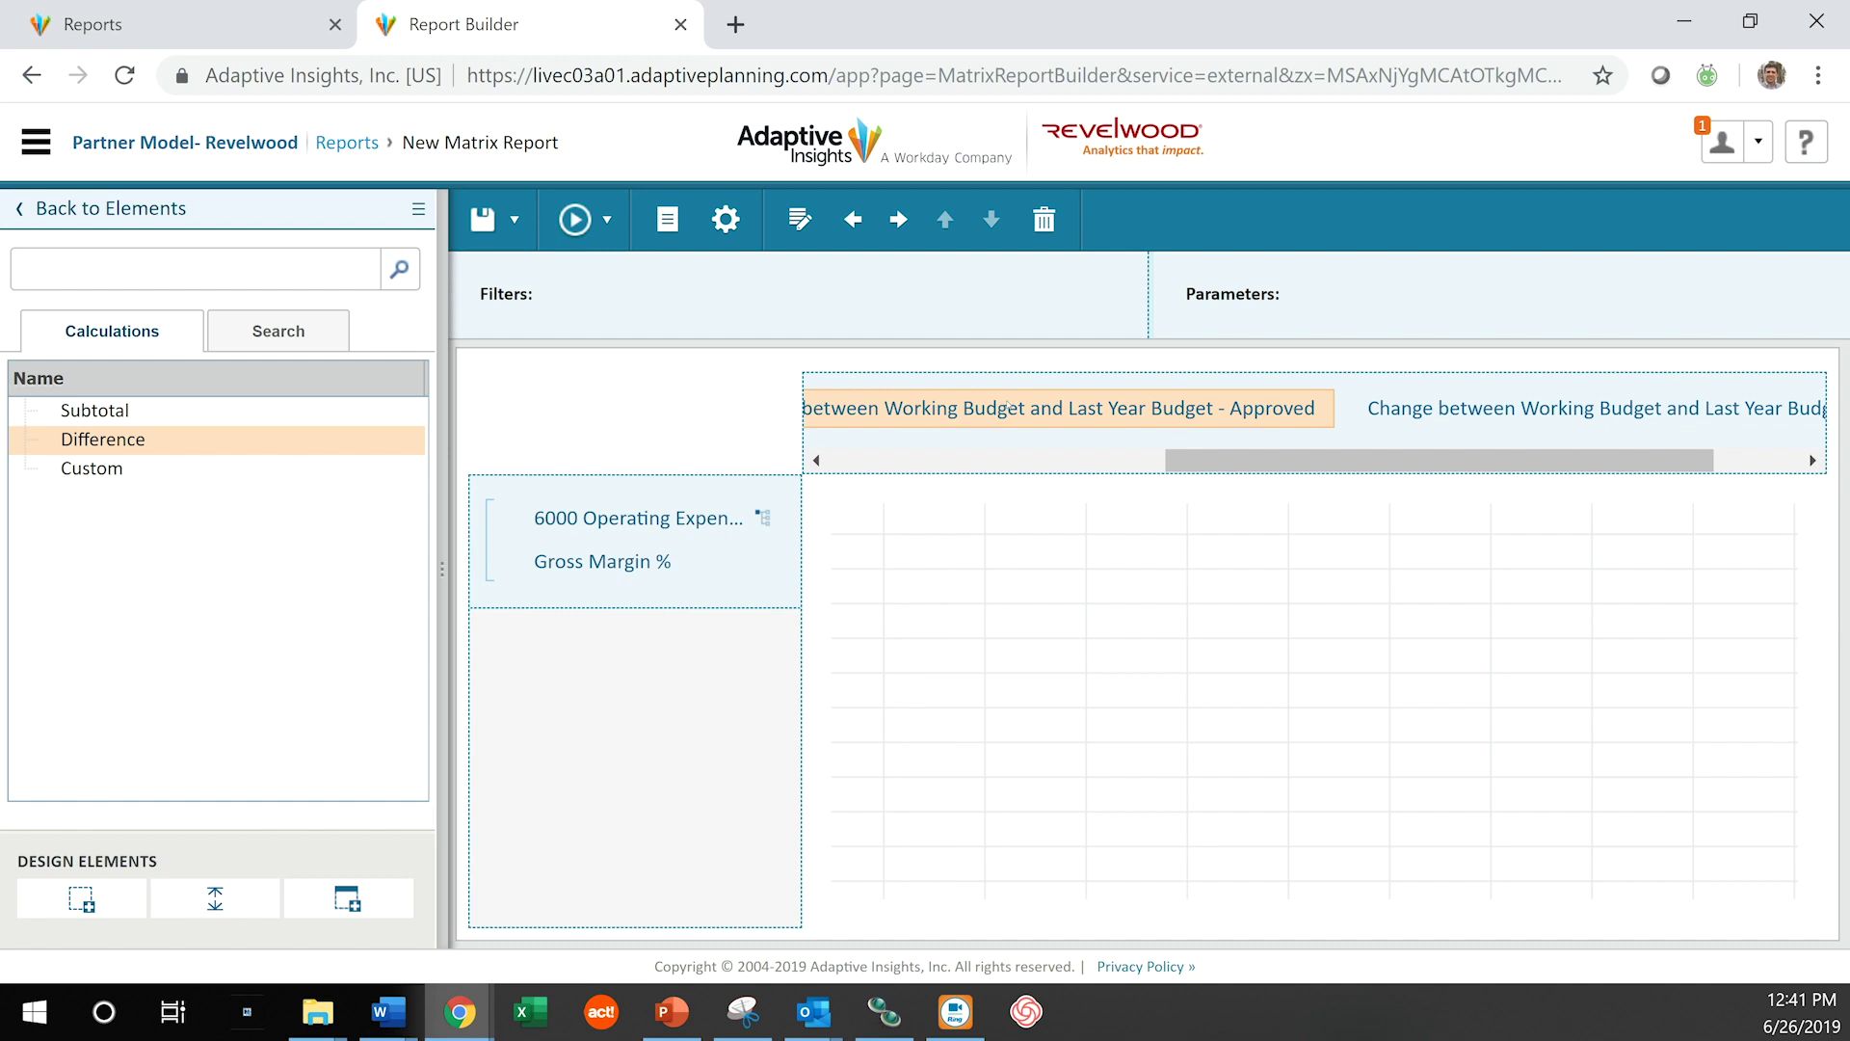
pyautogui.rightClick(1008, 407)
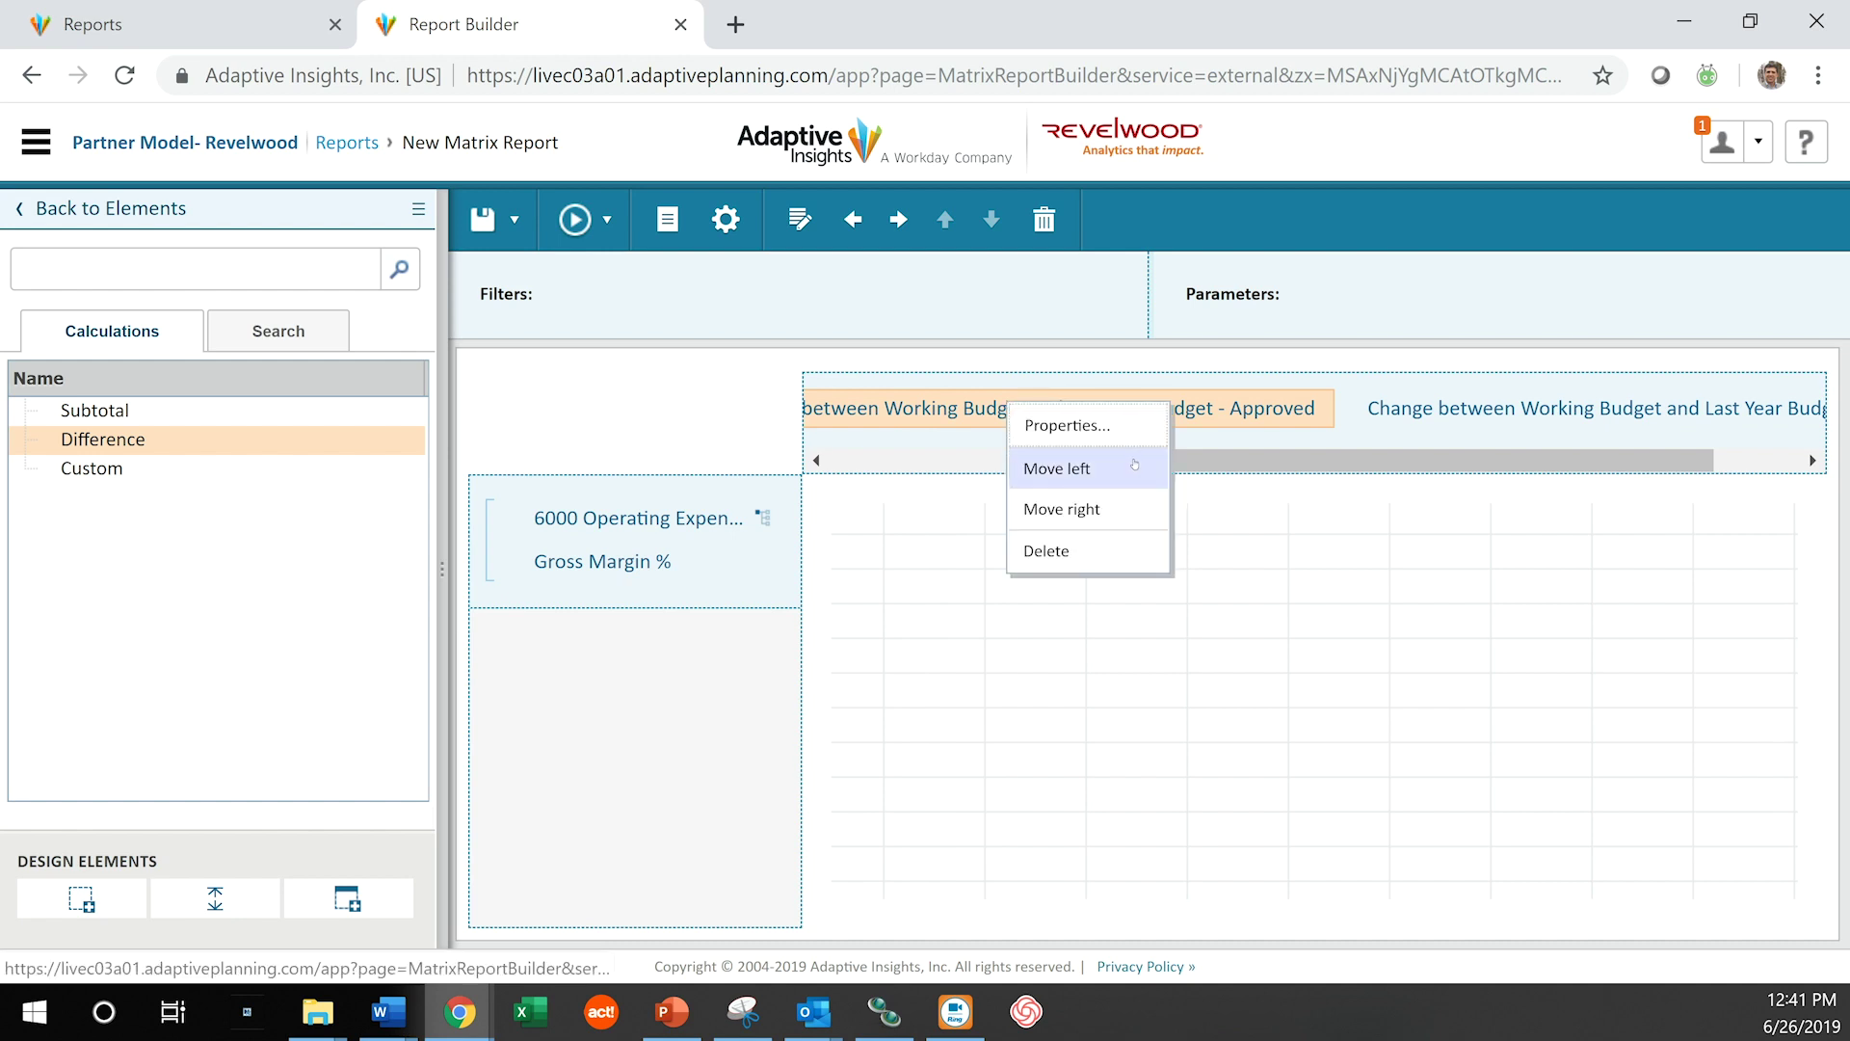
pyautogui.click(1075, 425)
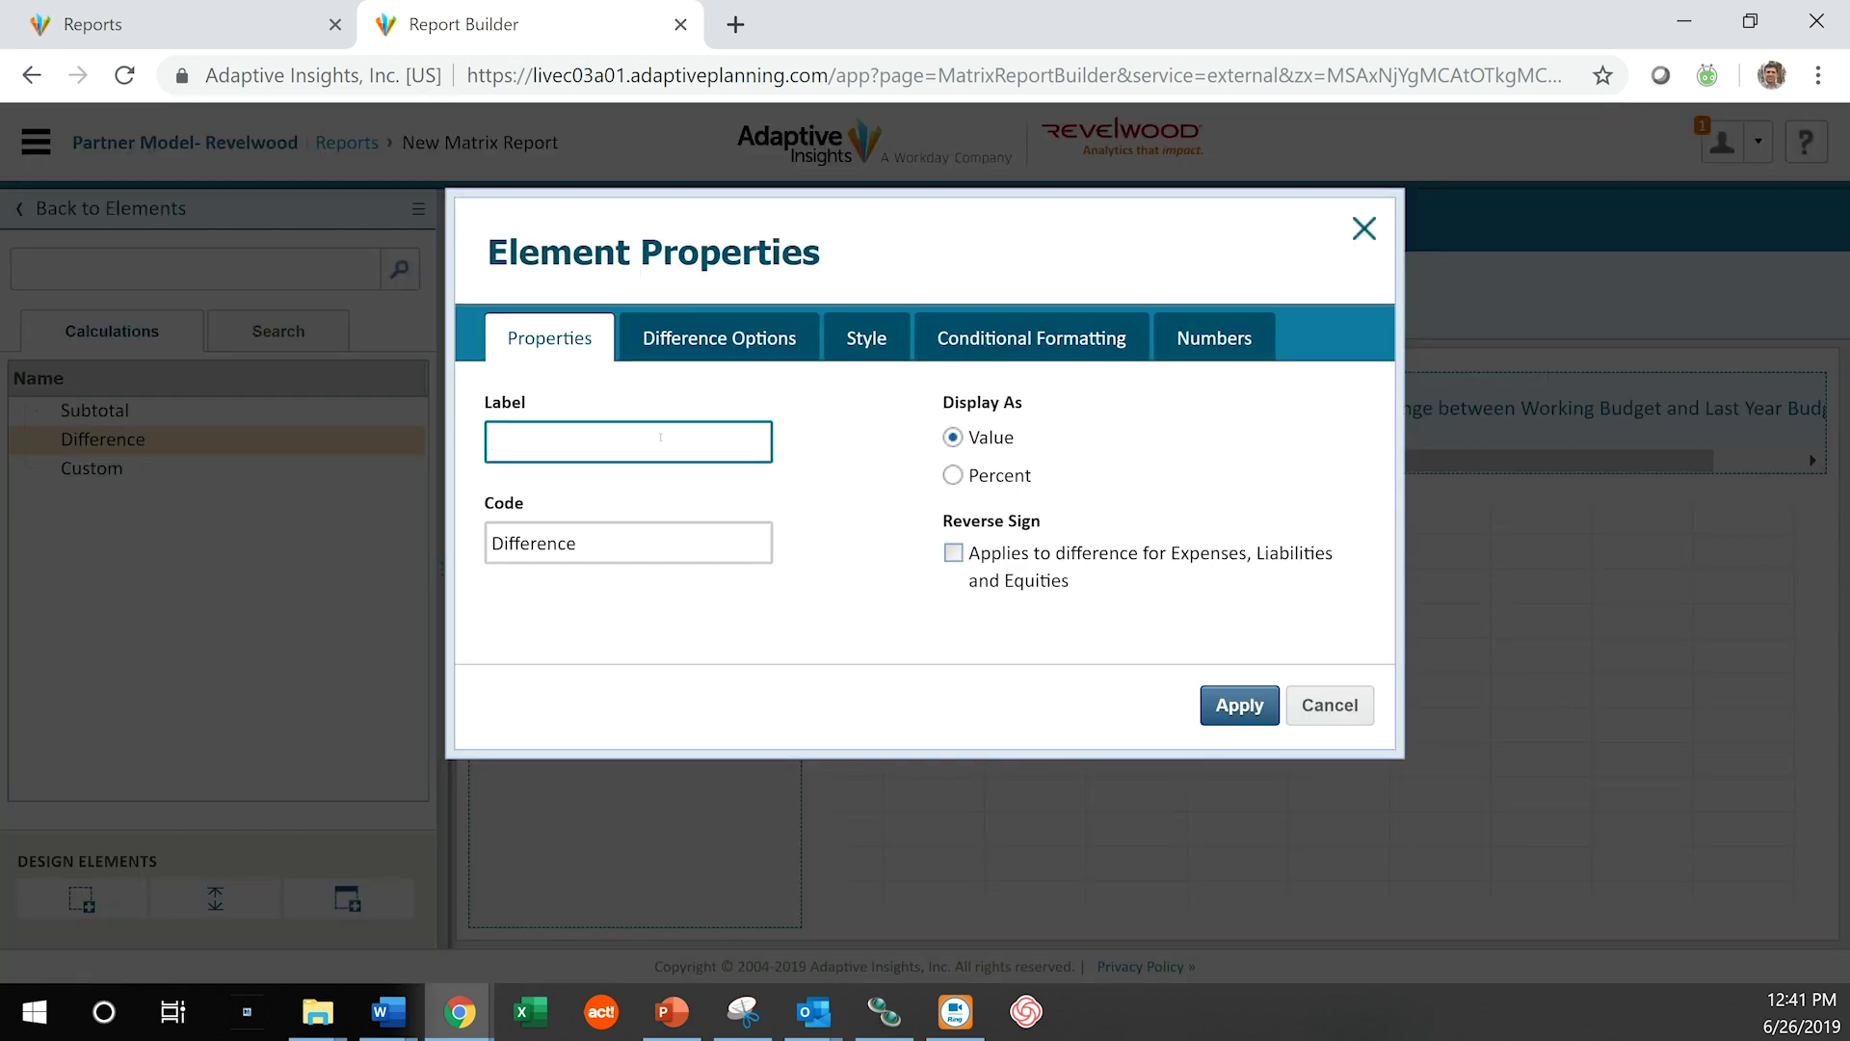
pyautogui.write('Var$')
pyautogui.click(1231, 696)
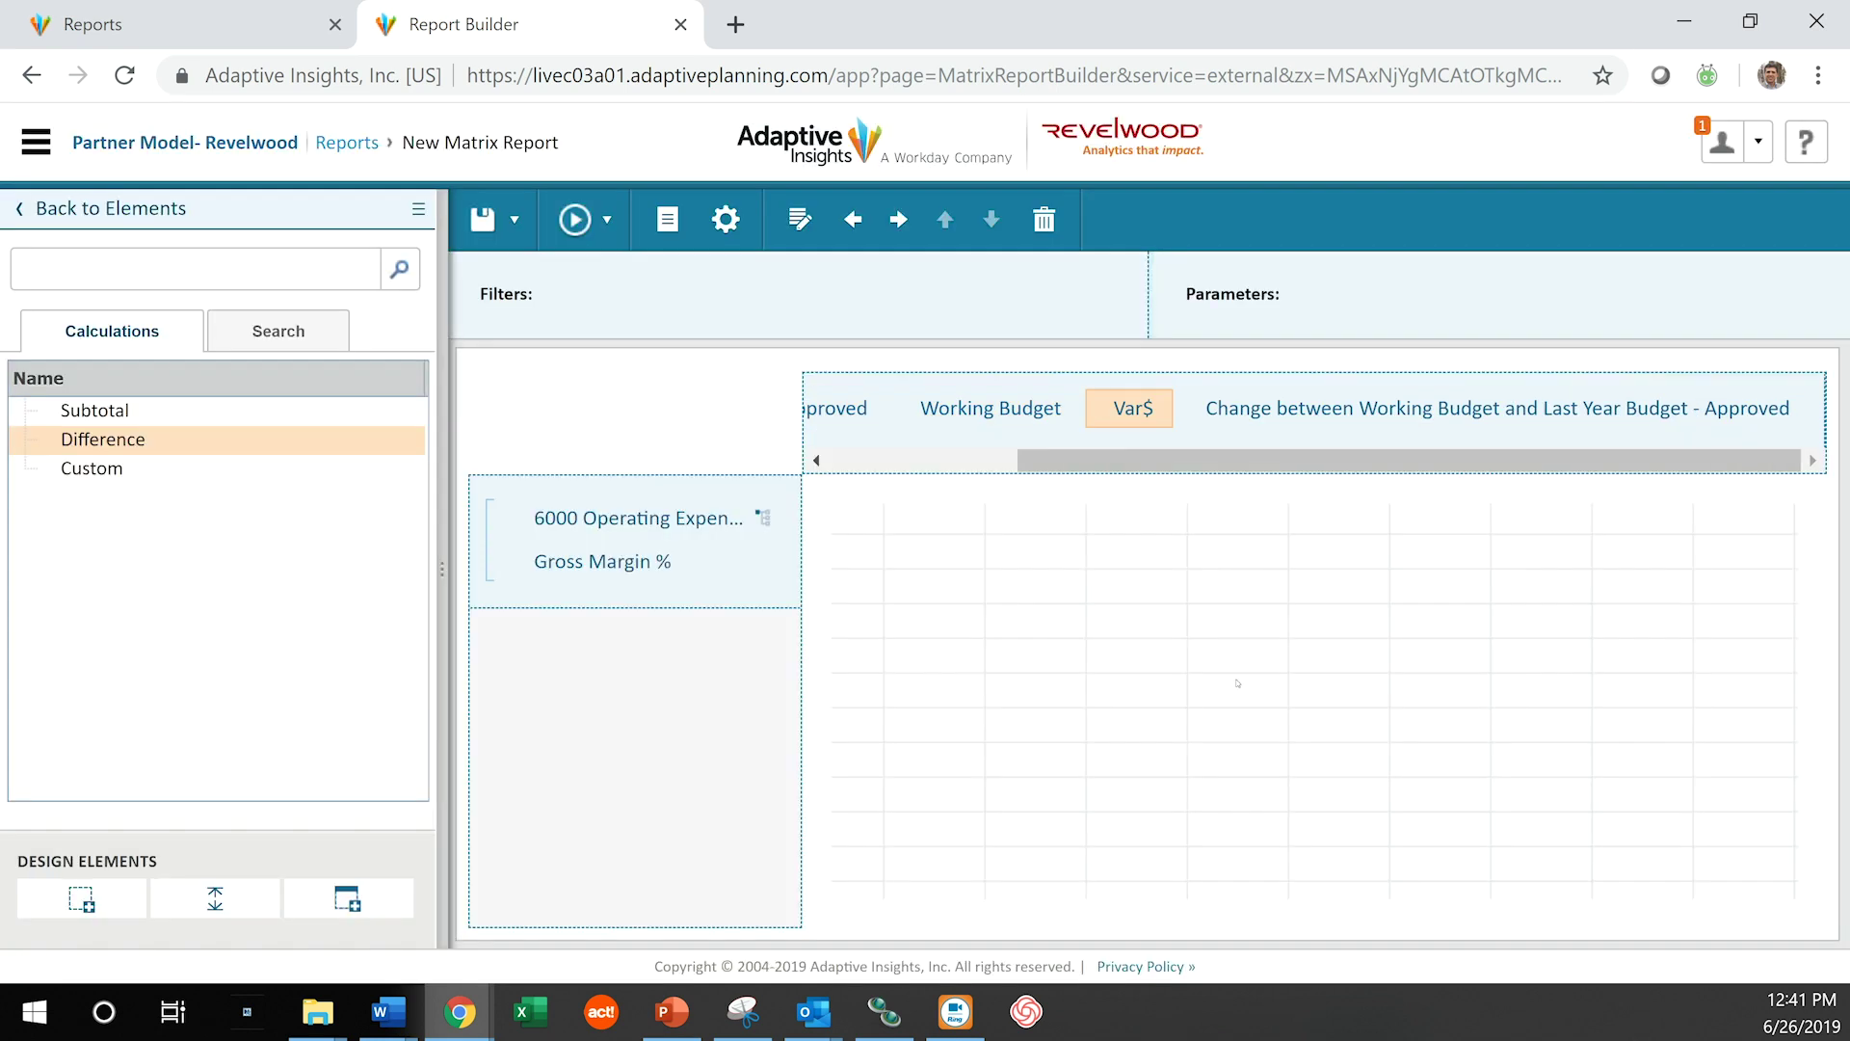
pyautogui.click(1326, 409)
pyautogui.rightClick(1324, 410)
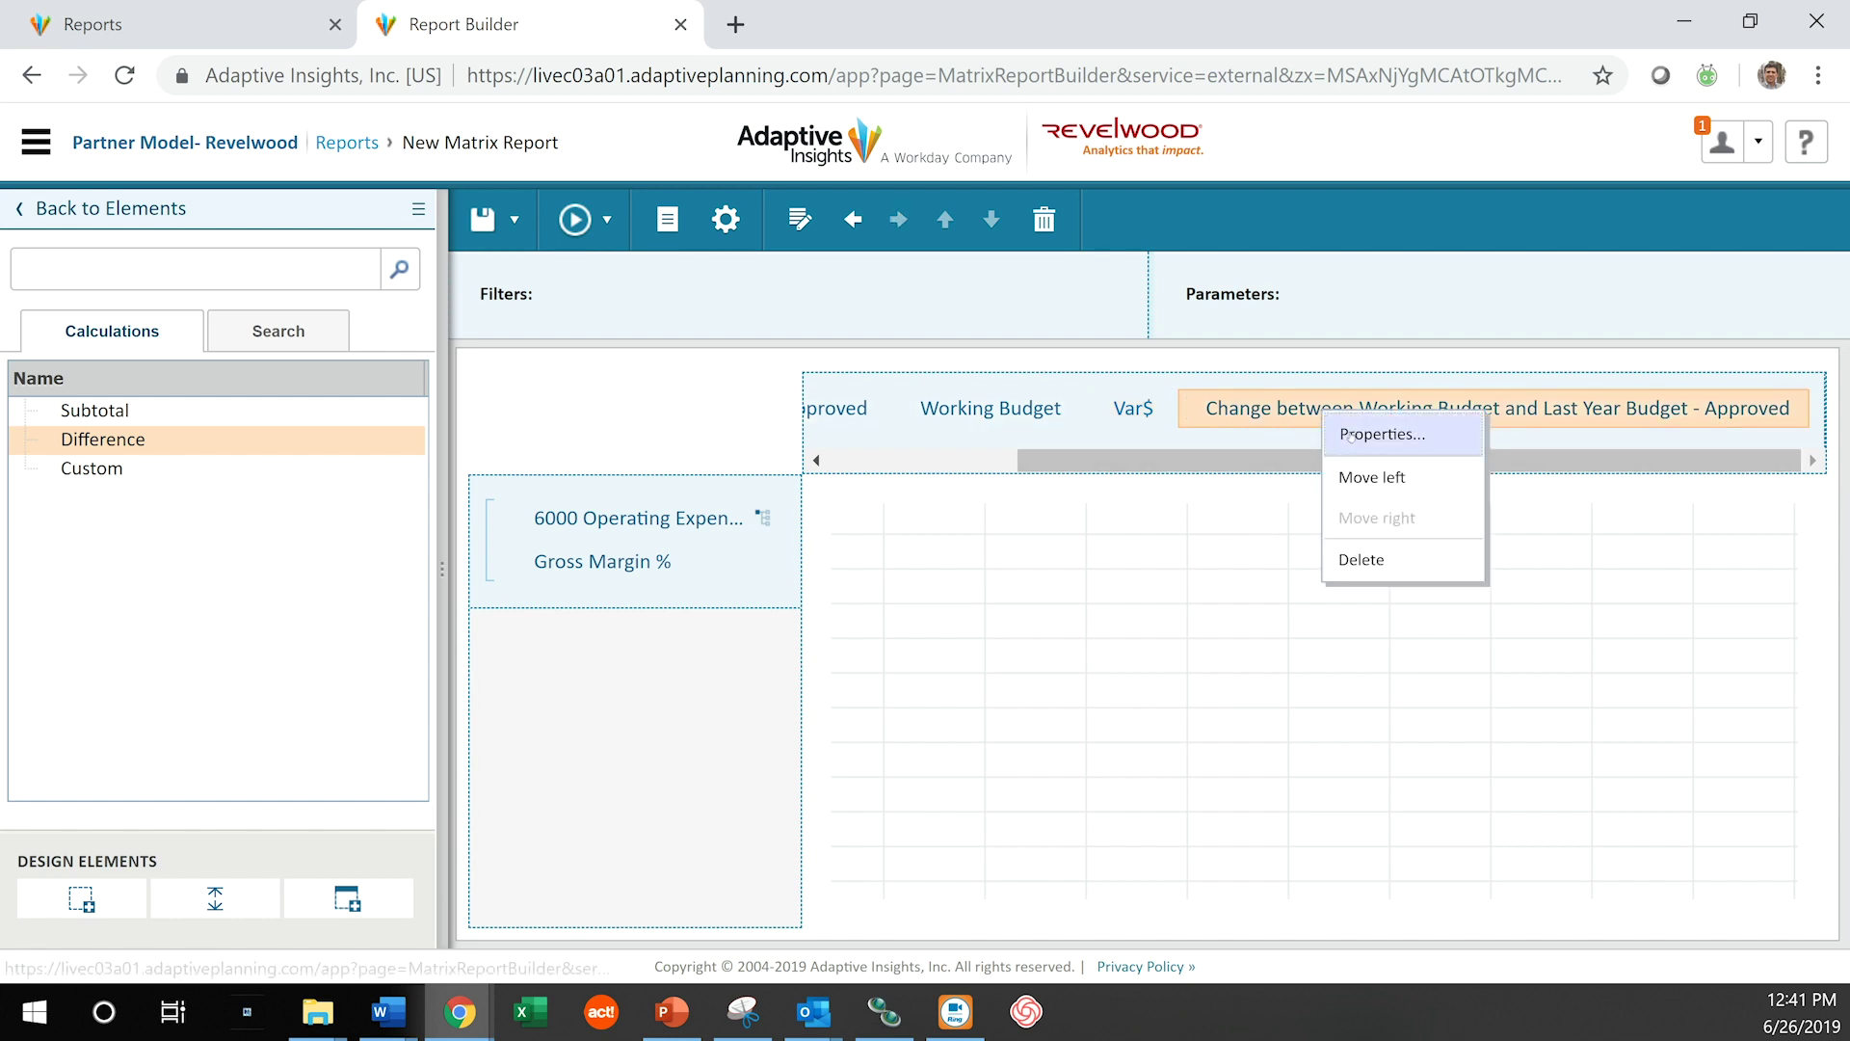
pyautogui.click(1350, 436)
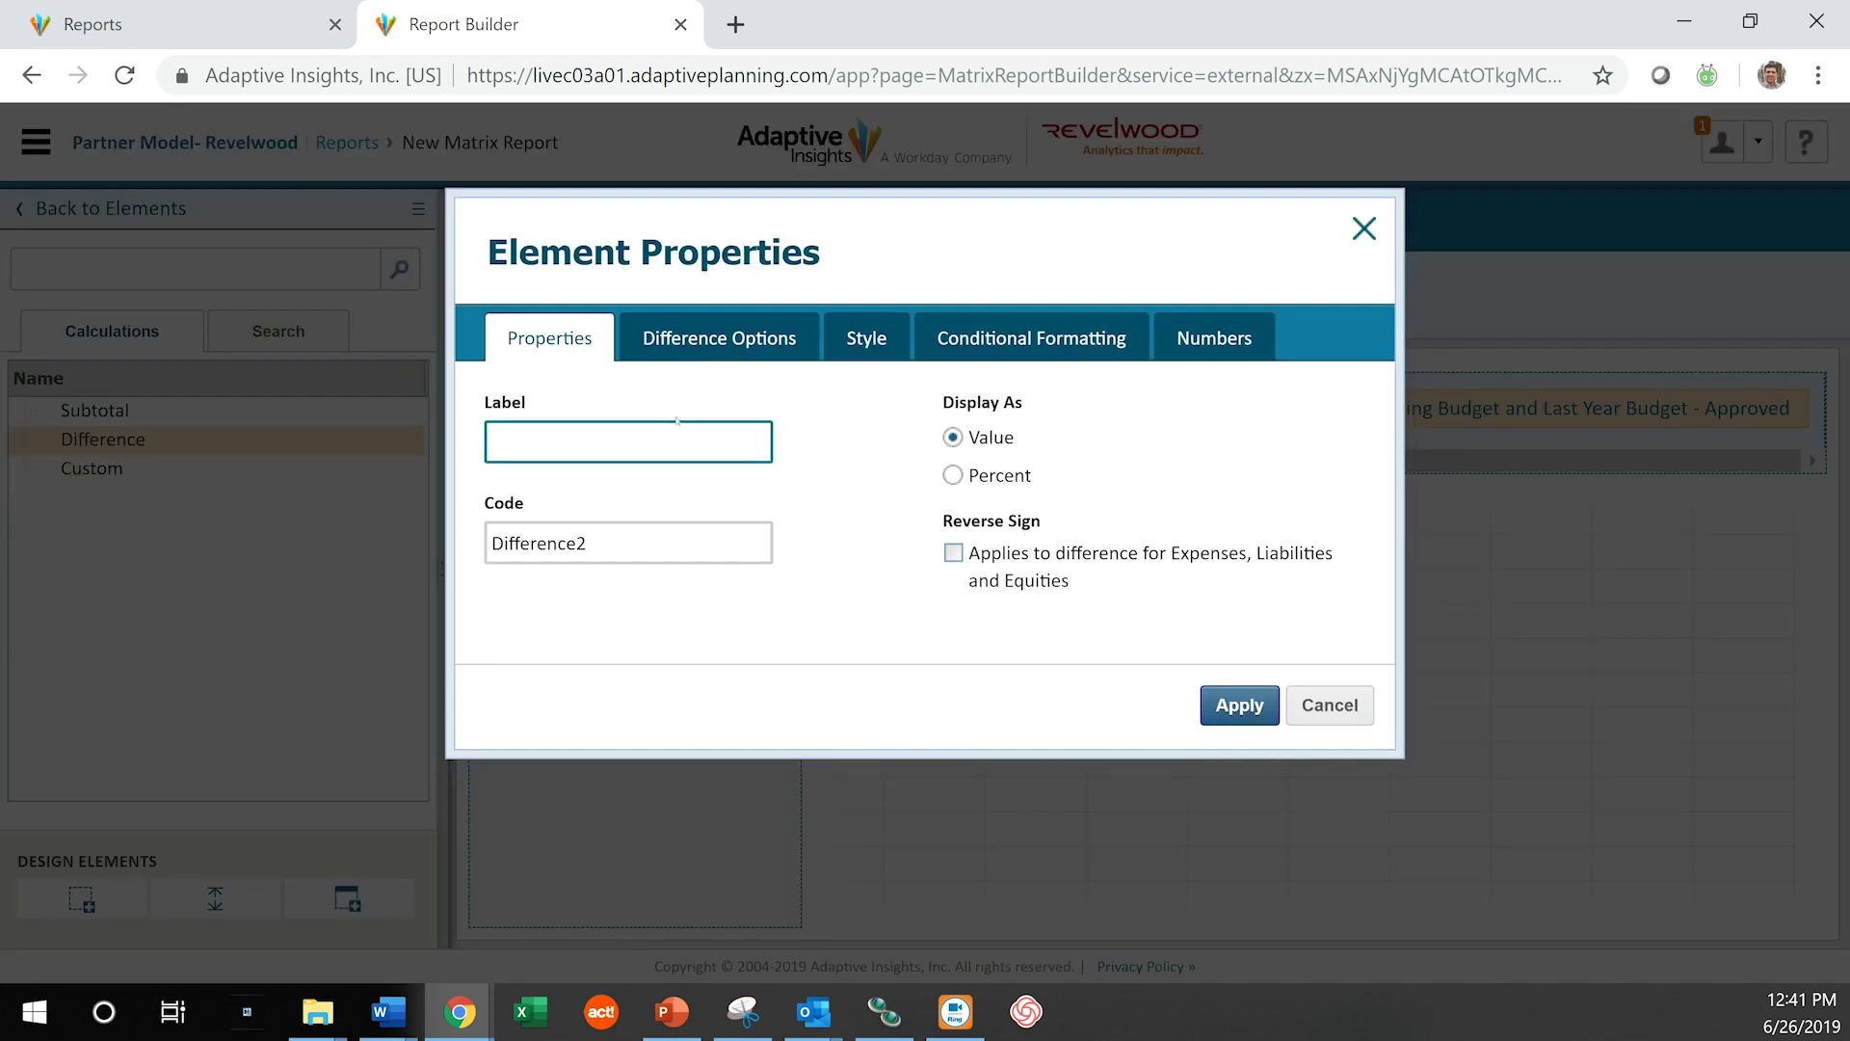
pyautogui.write('Var%')
pyautogui.click(1251, 702)
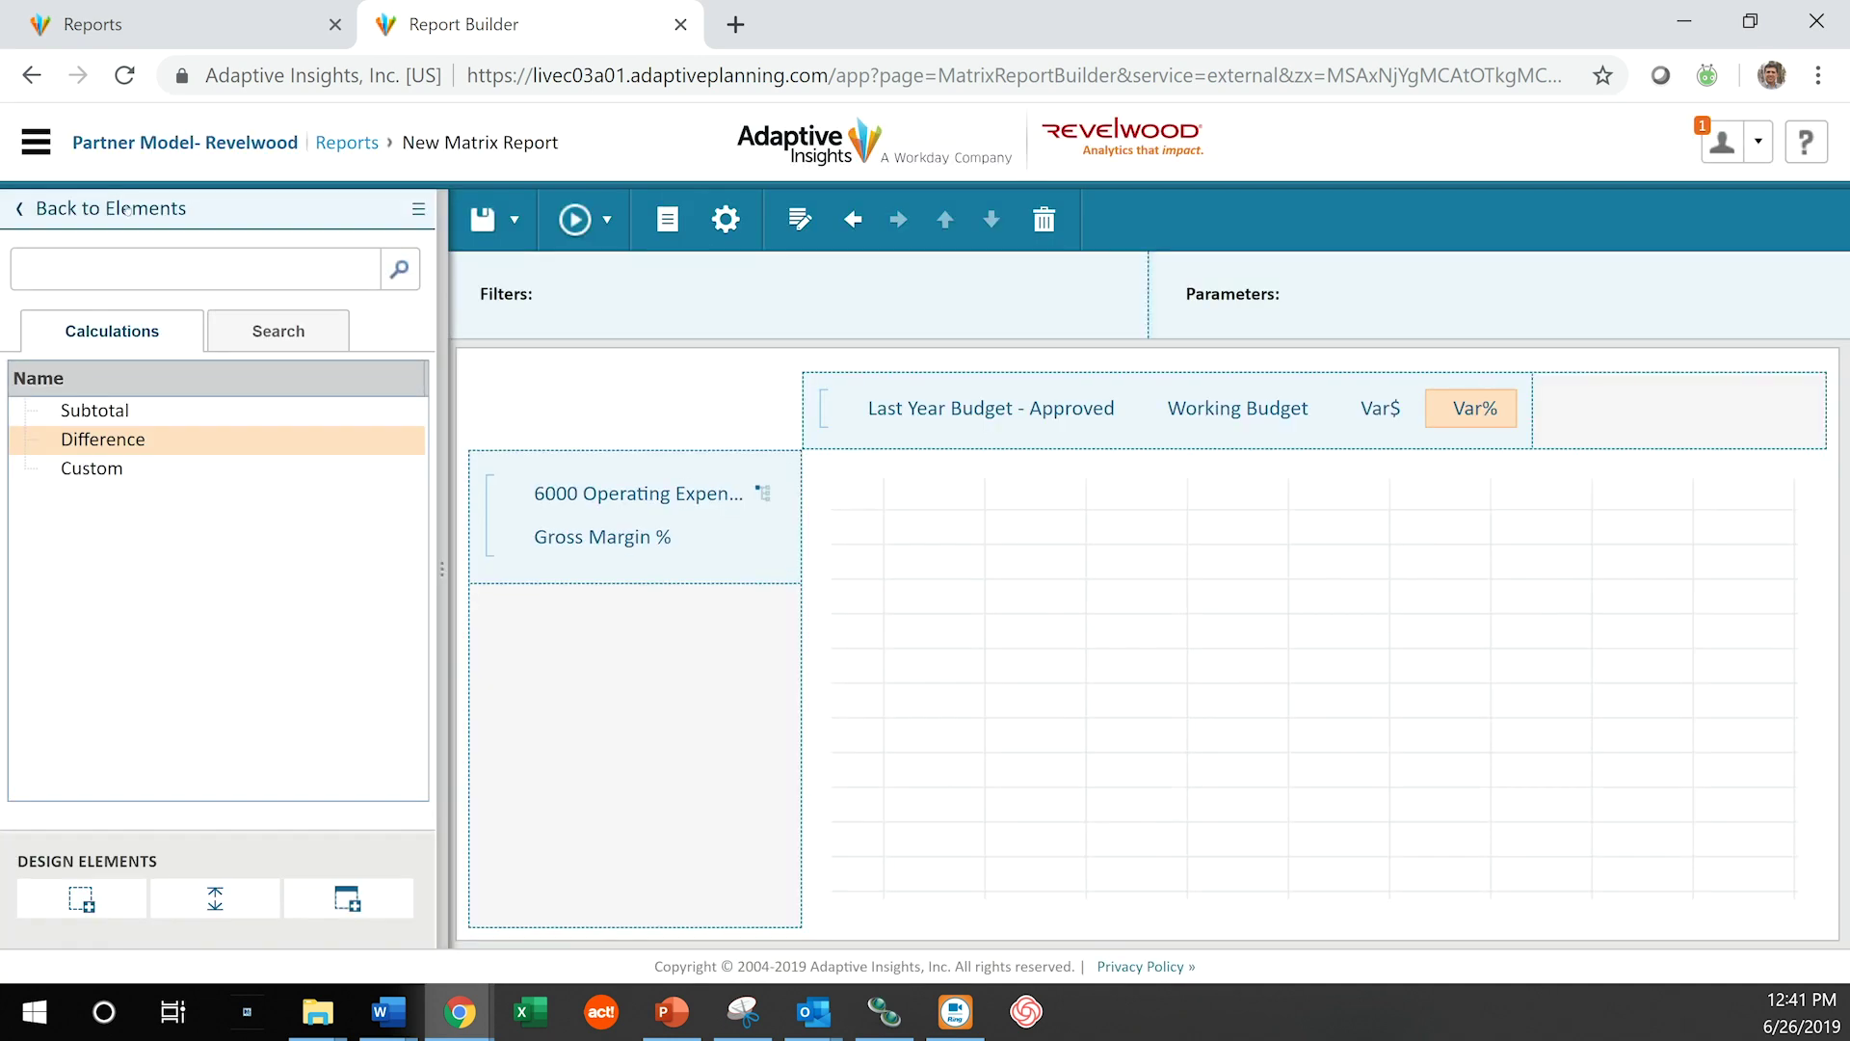
# - Add a Time element as a report filter
pyautogui.click(126, 209)
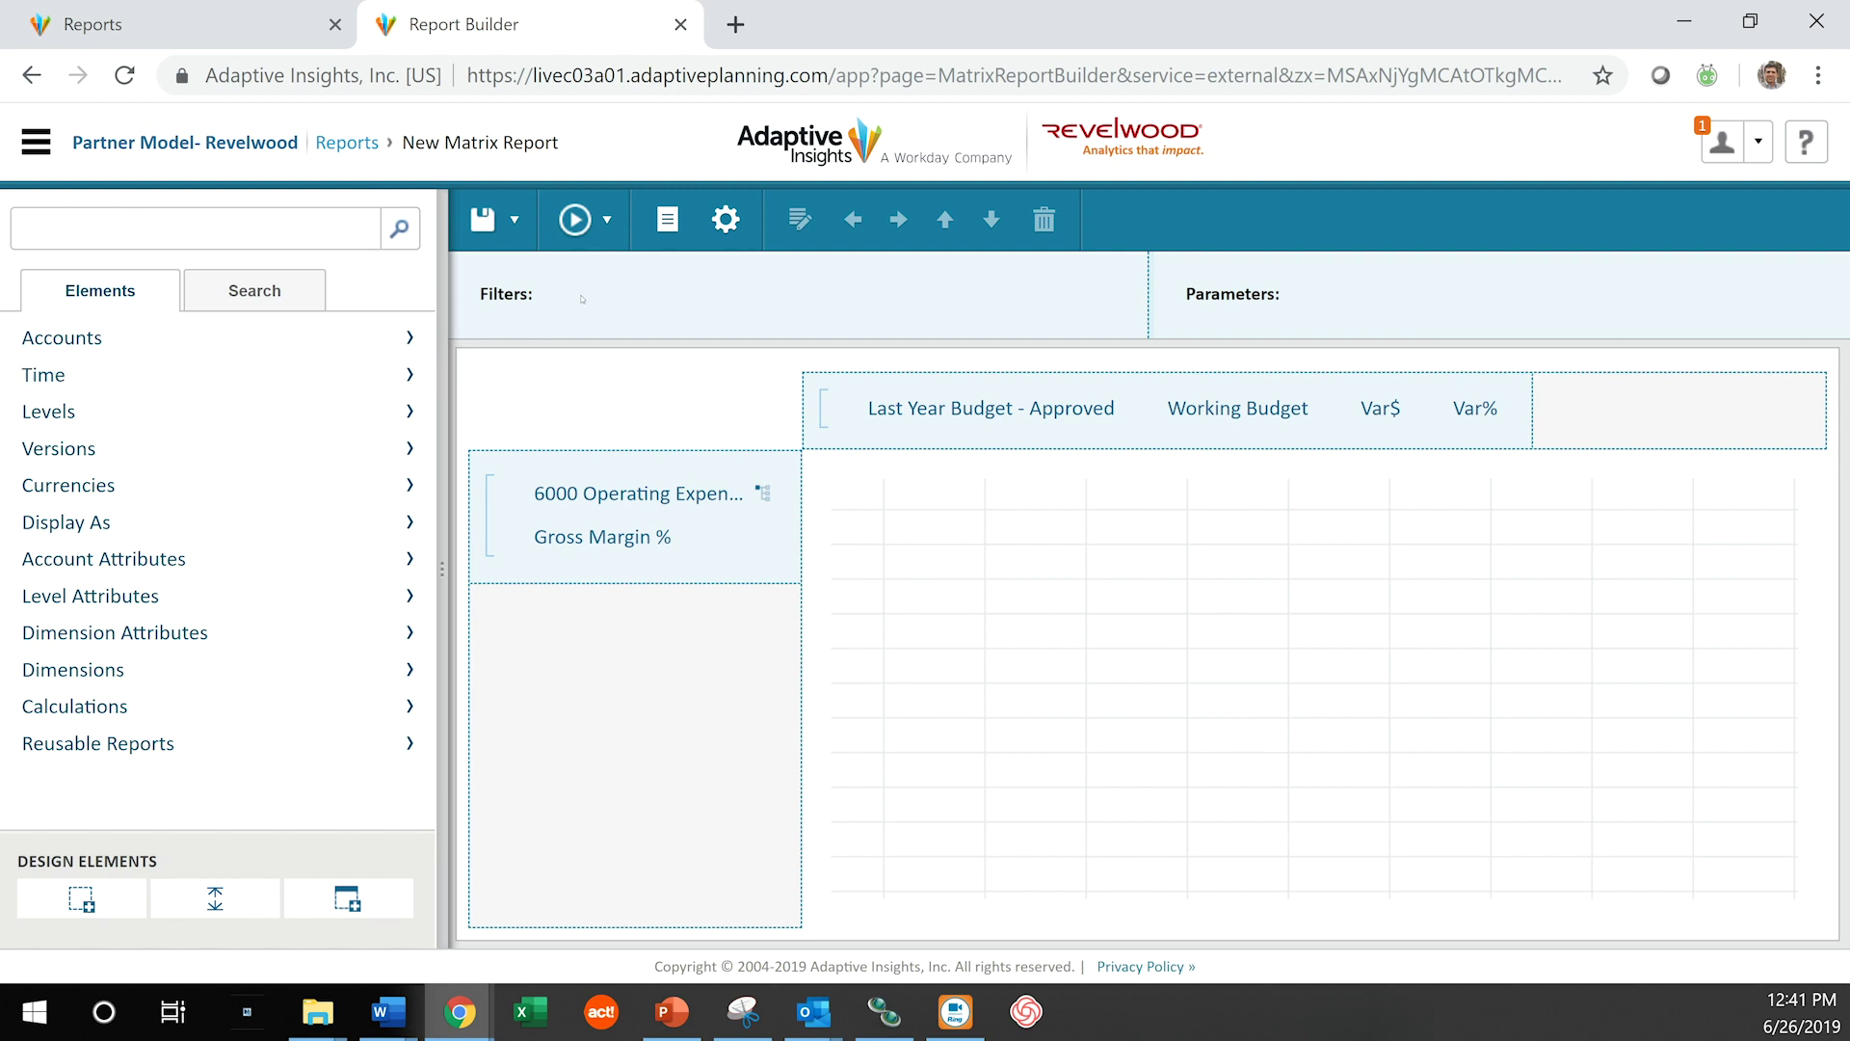
pyautogui.click(183, 375)
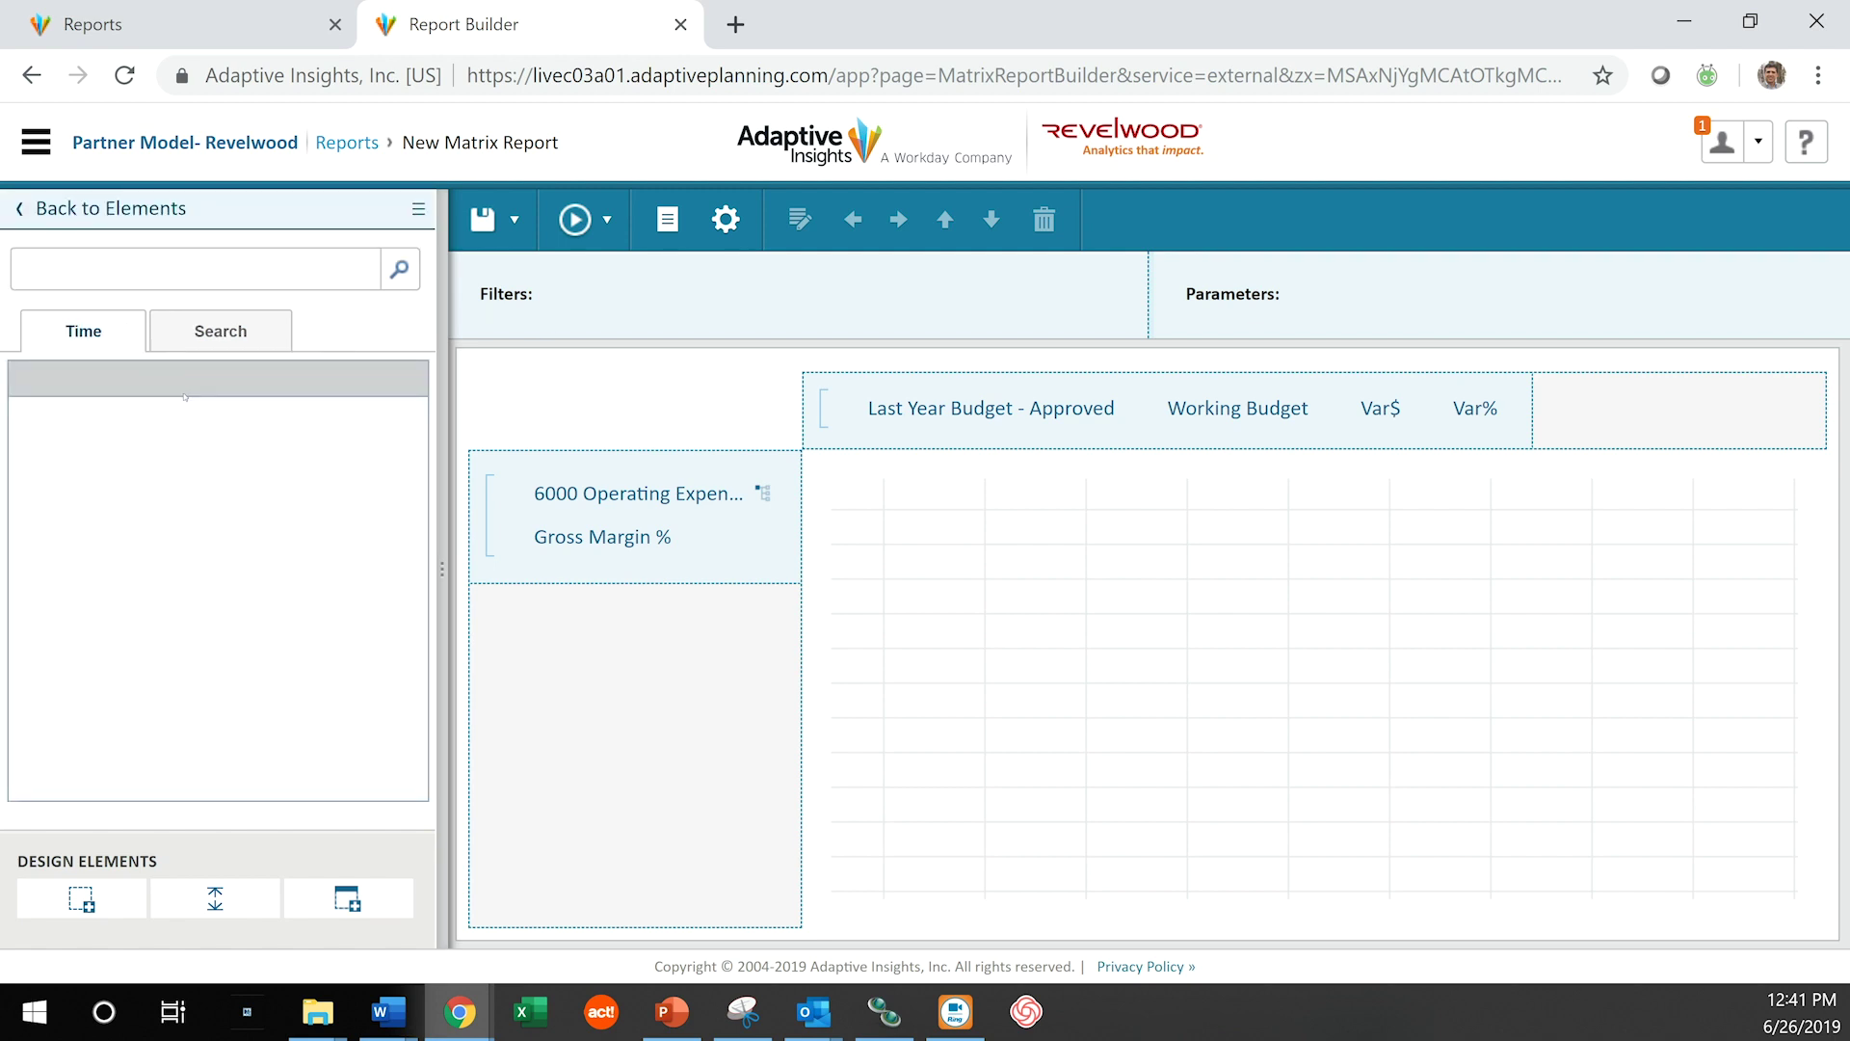
pyautogui.moveTo(97, 556); pyautogui.dragTo(585, 294)
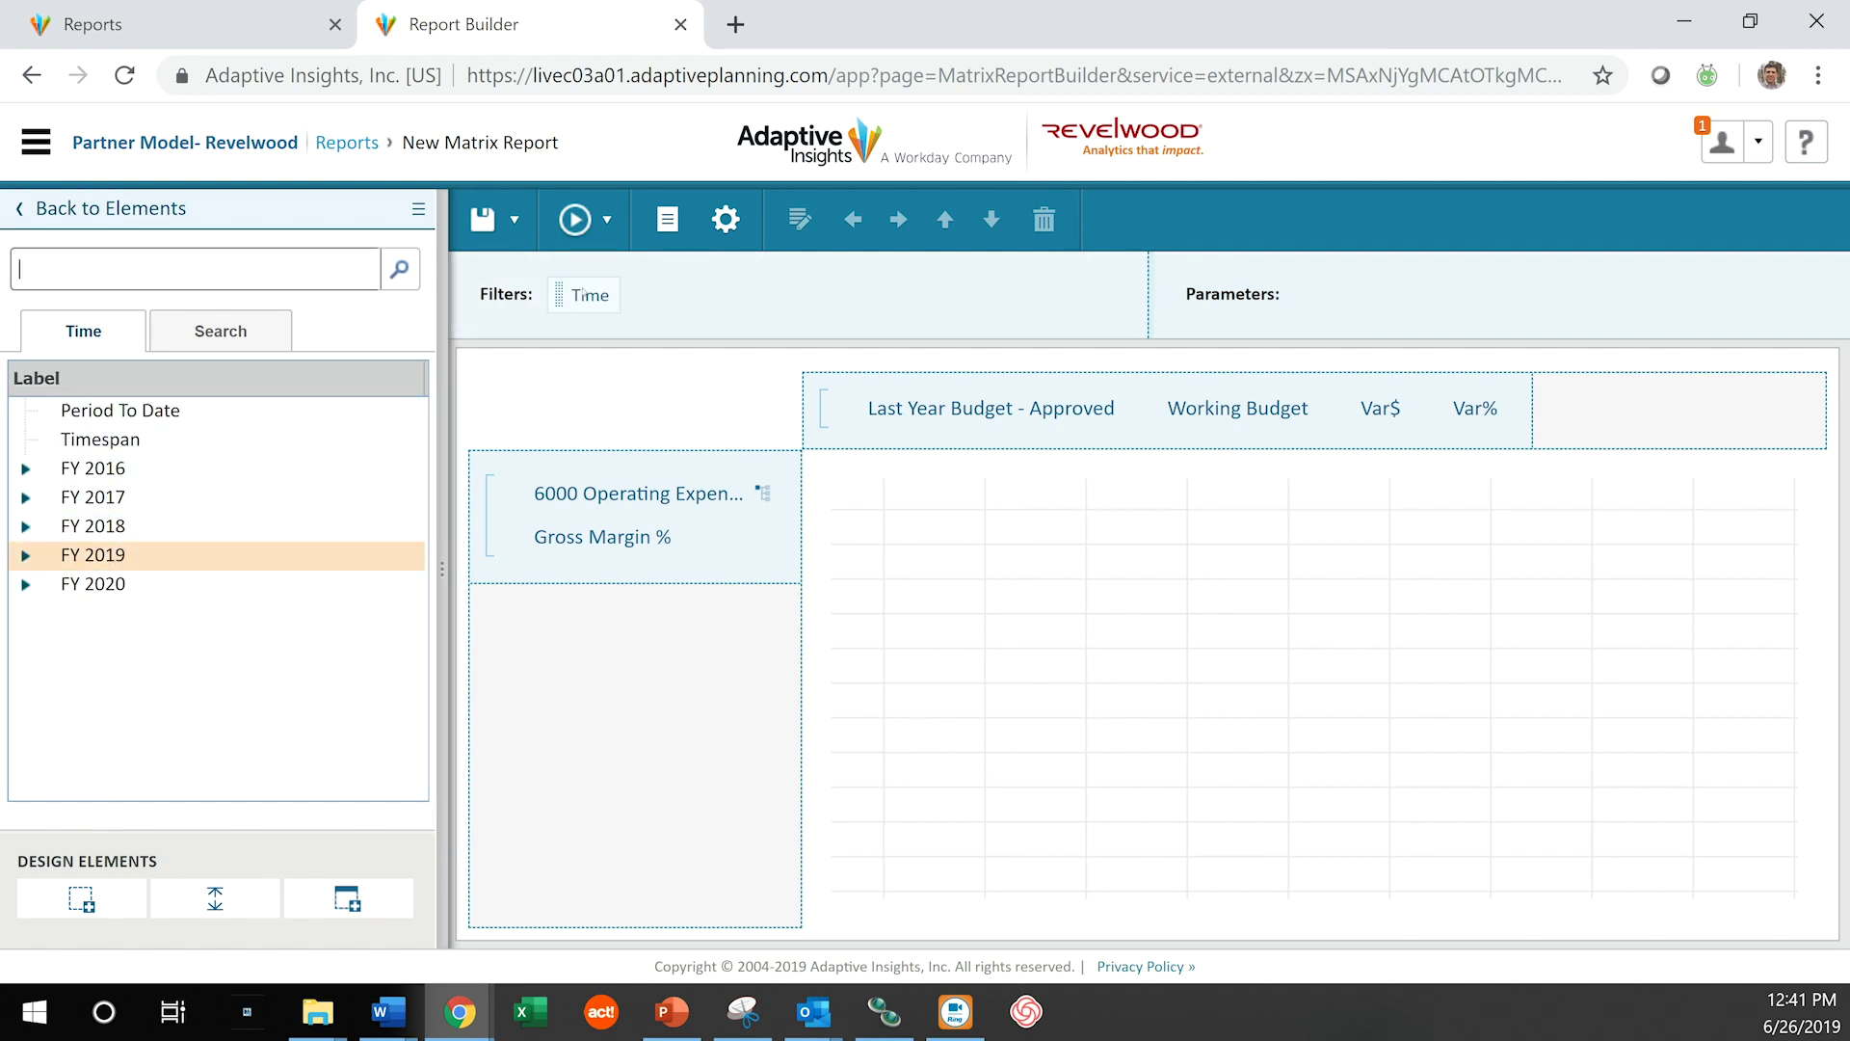
# - Filter by the Total Company level, make Level a parameter, and run the report
pyautogui.click(93, 210)
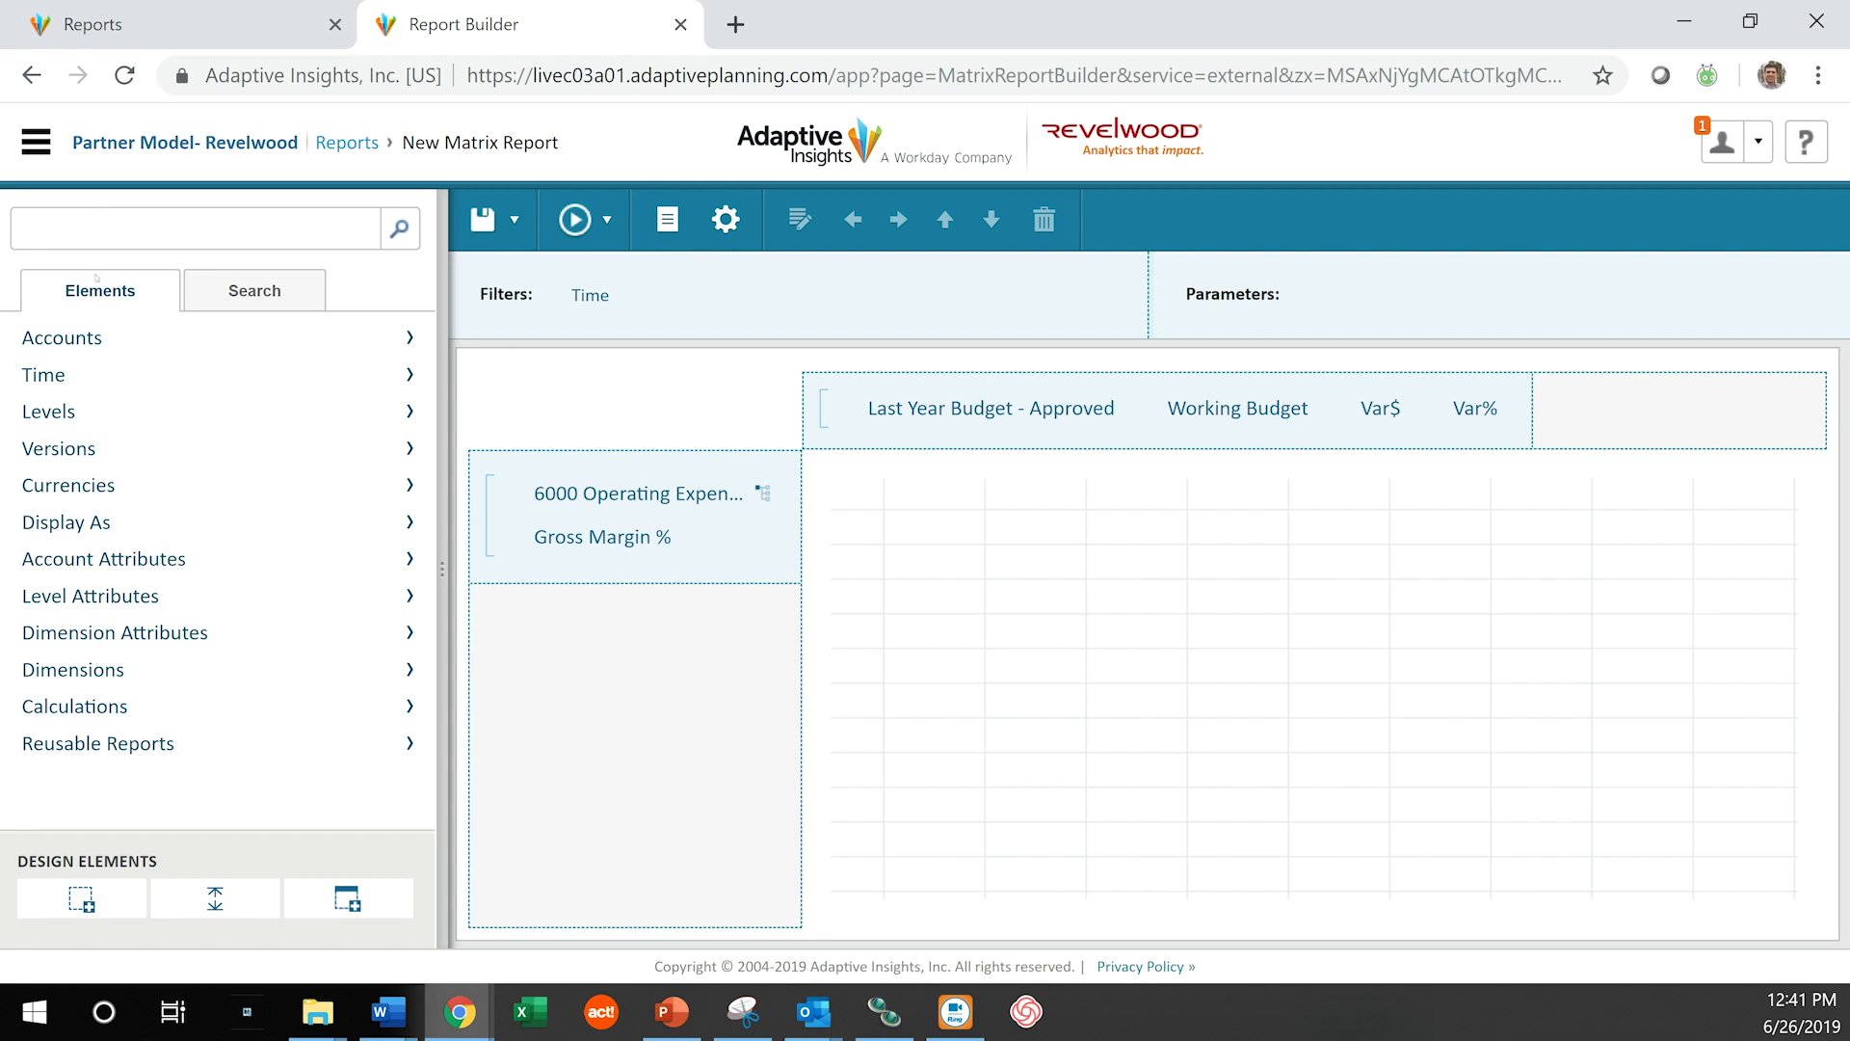
pyautogui.click(94, 417)
pyautogui.moveTo(93, 415); pyautogui.dragTo(713, 308)
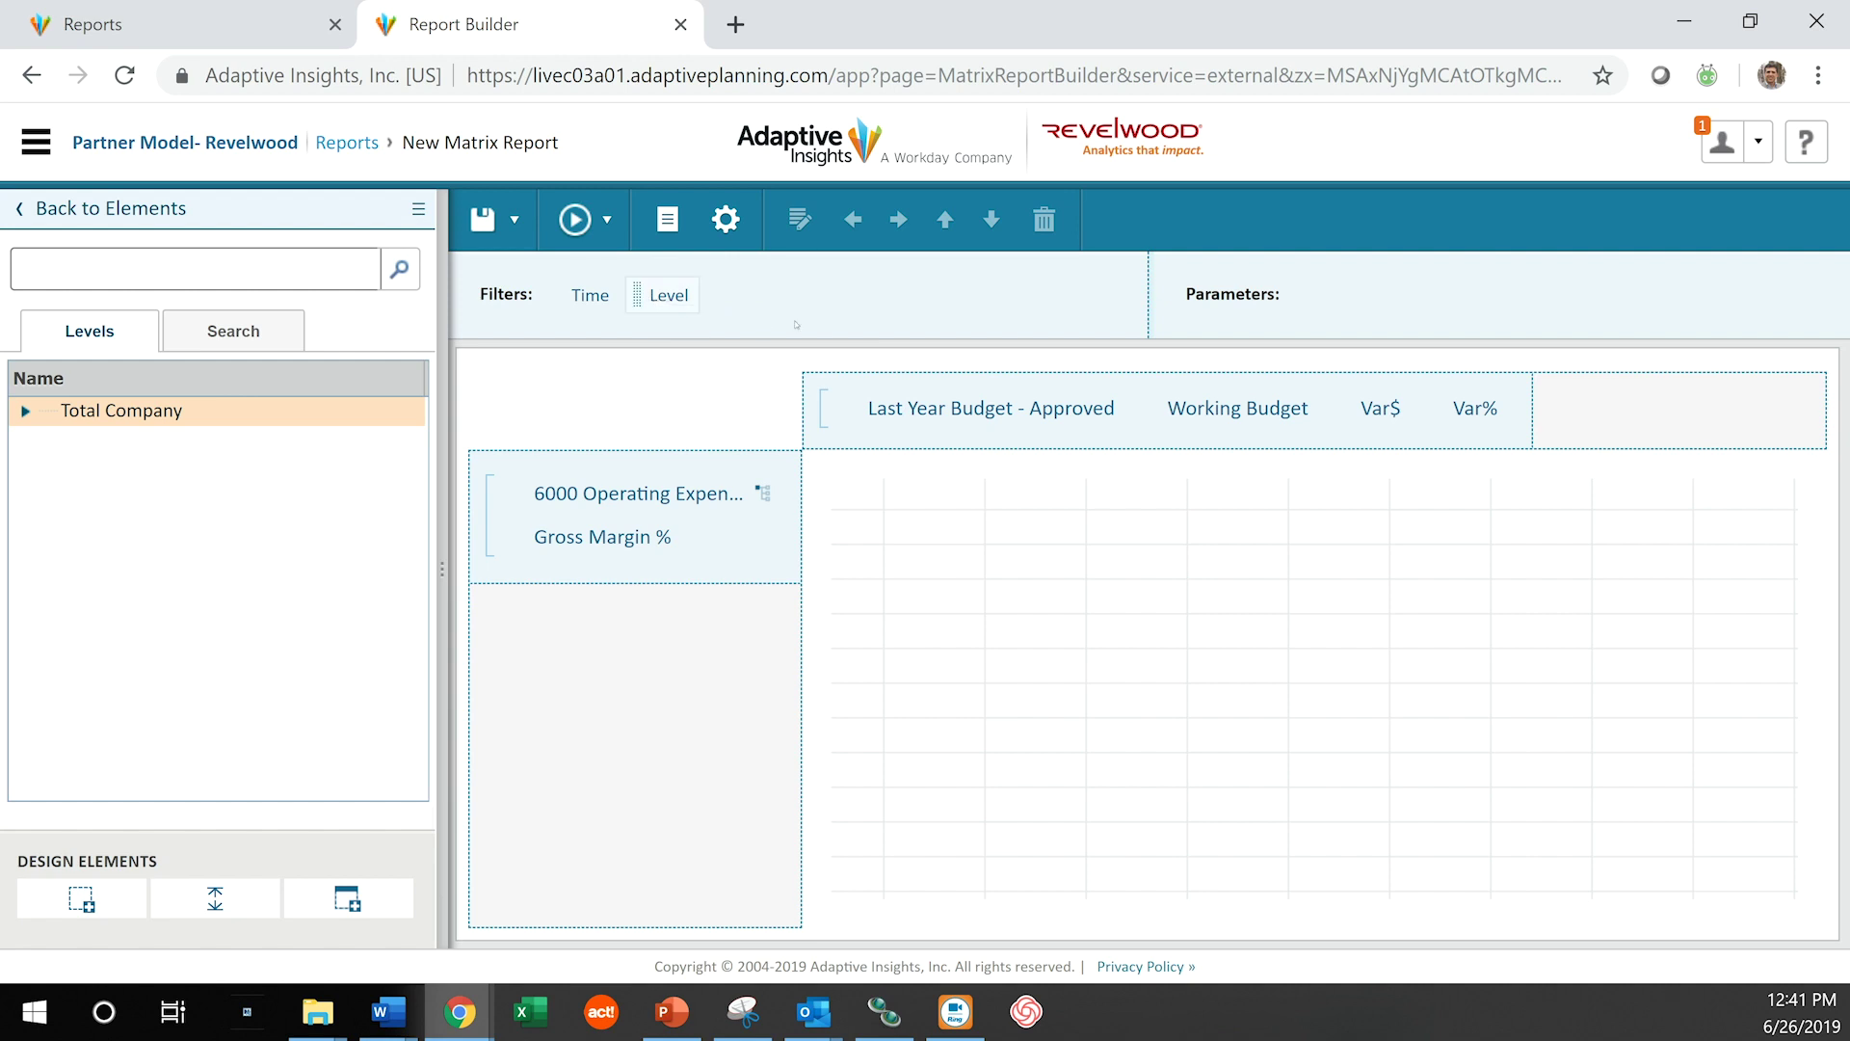
pyautogui.moveTo(665, 295); pyautogui.dragTo(1446, 318)
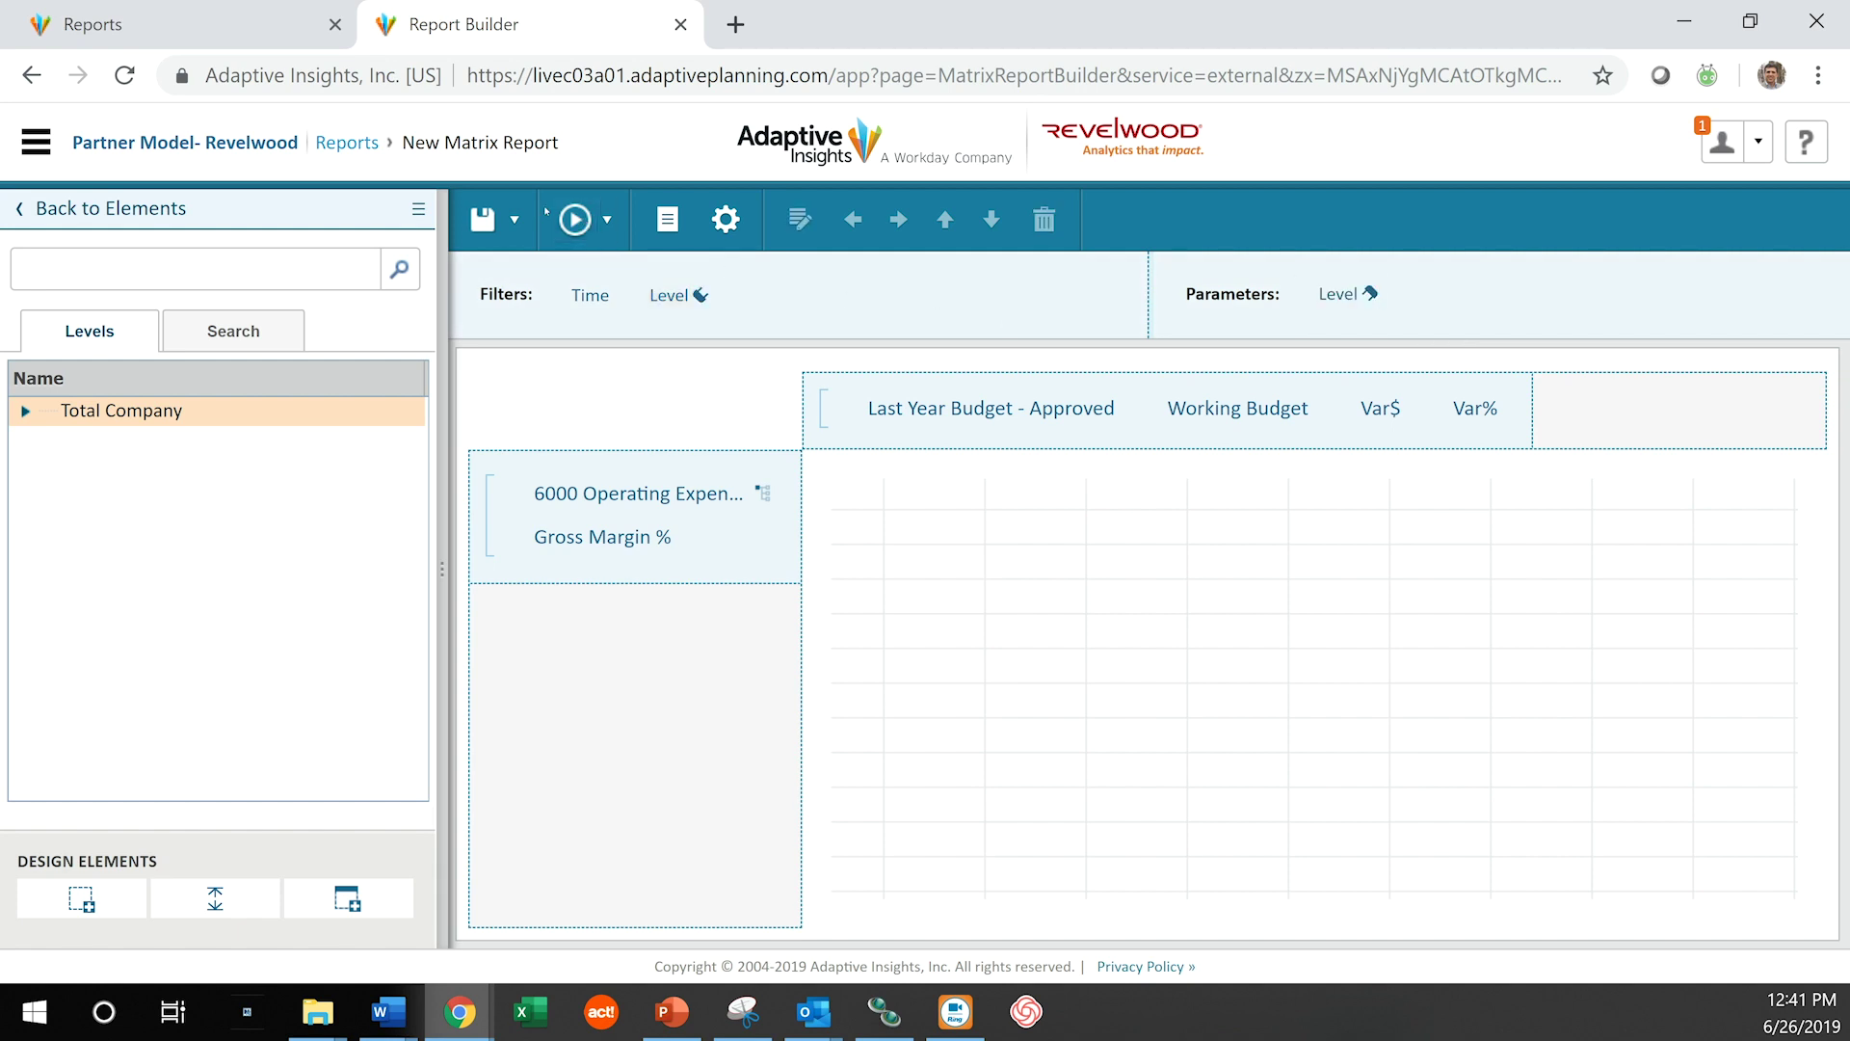
pyautogui.click(576, 221)
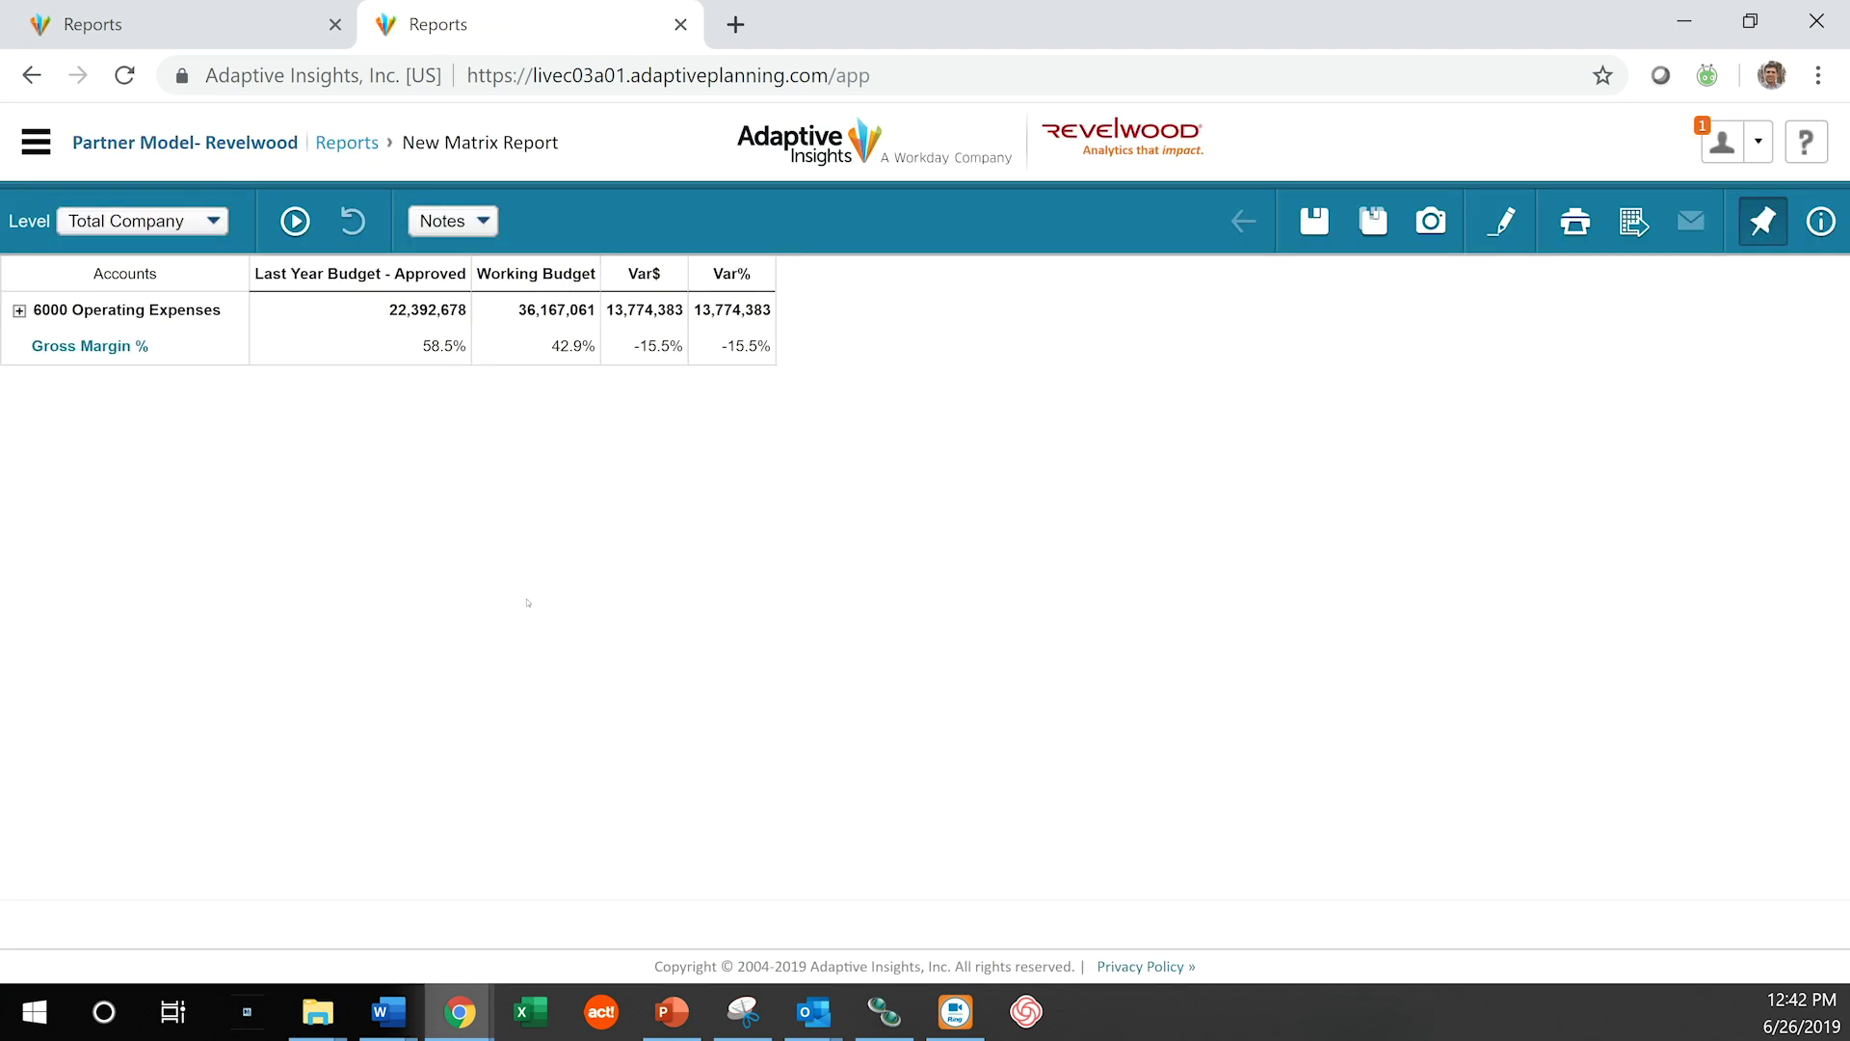
# - Expand 6000 Operating Expenses and 6100 Payroll, then show drill-down choices for 6120 Commission
pyautogui.click(18, 312)
pyautogui.click(44, 346)
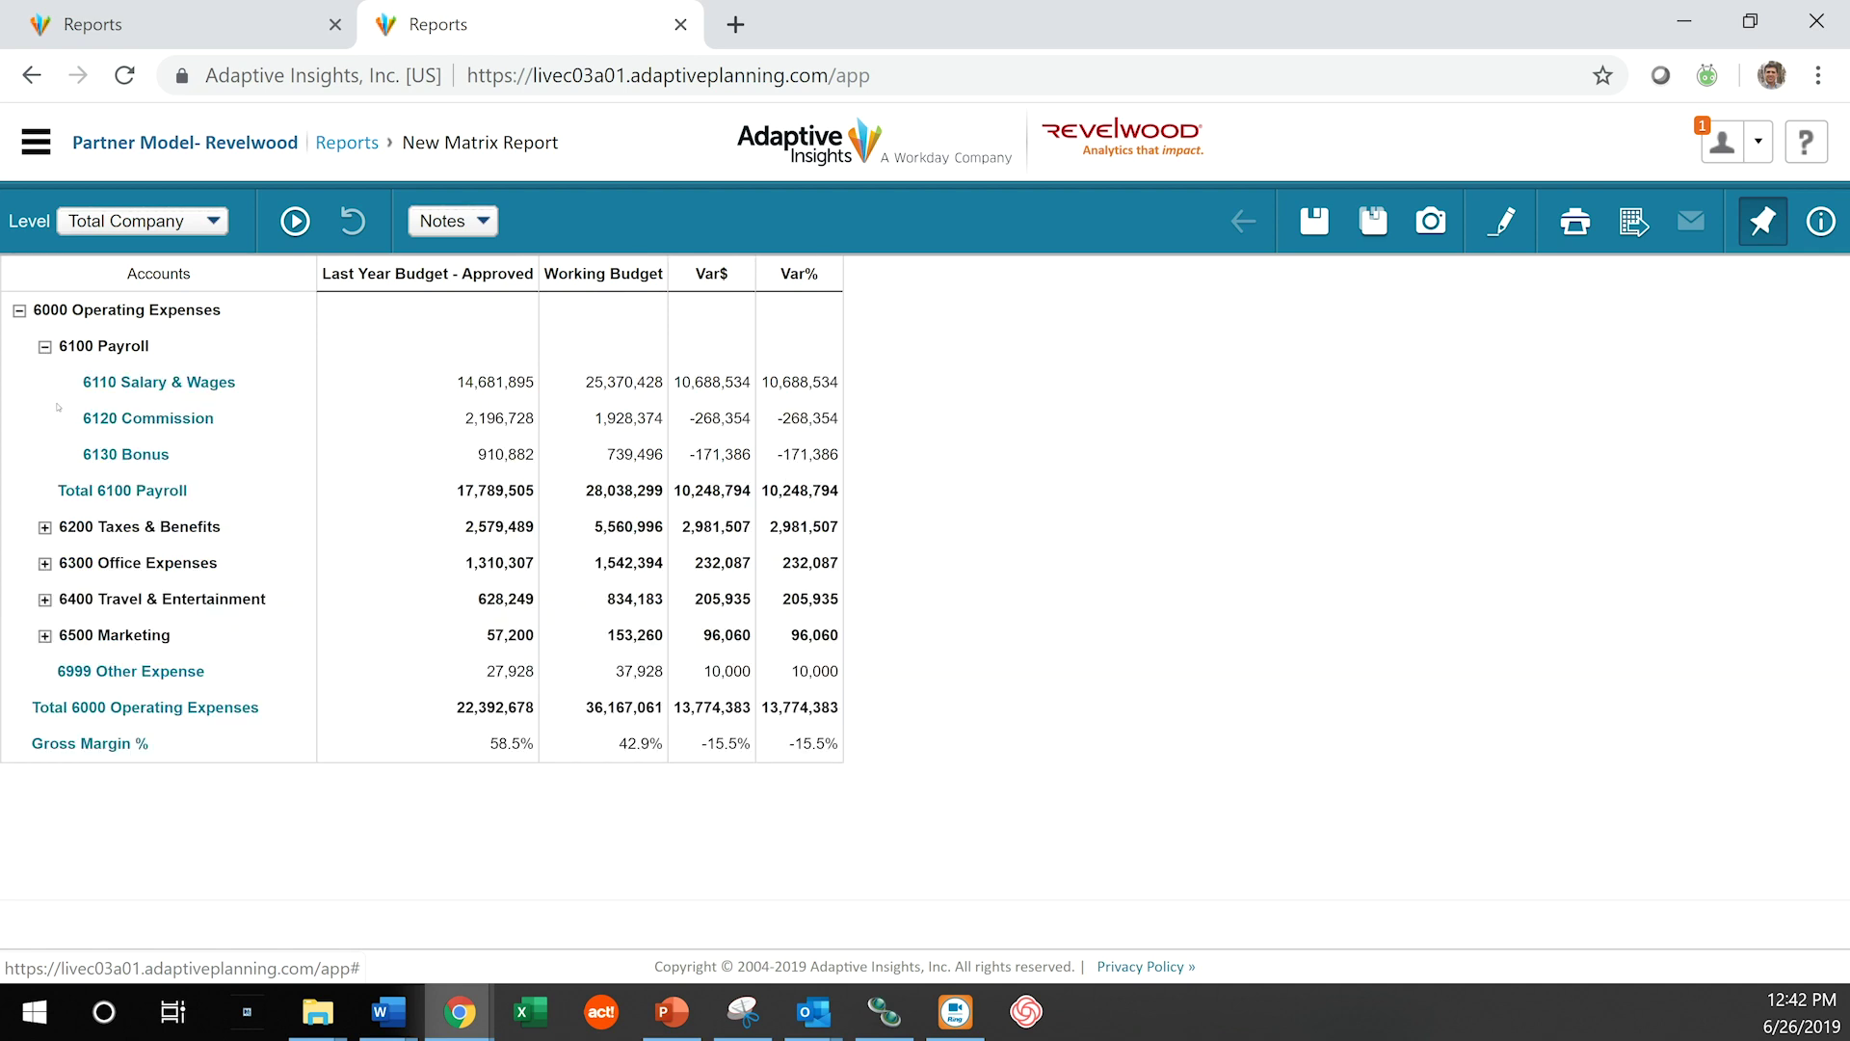
pyautogui.click(148, 422)
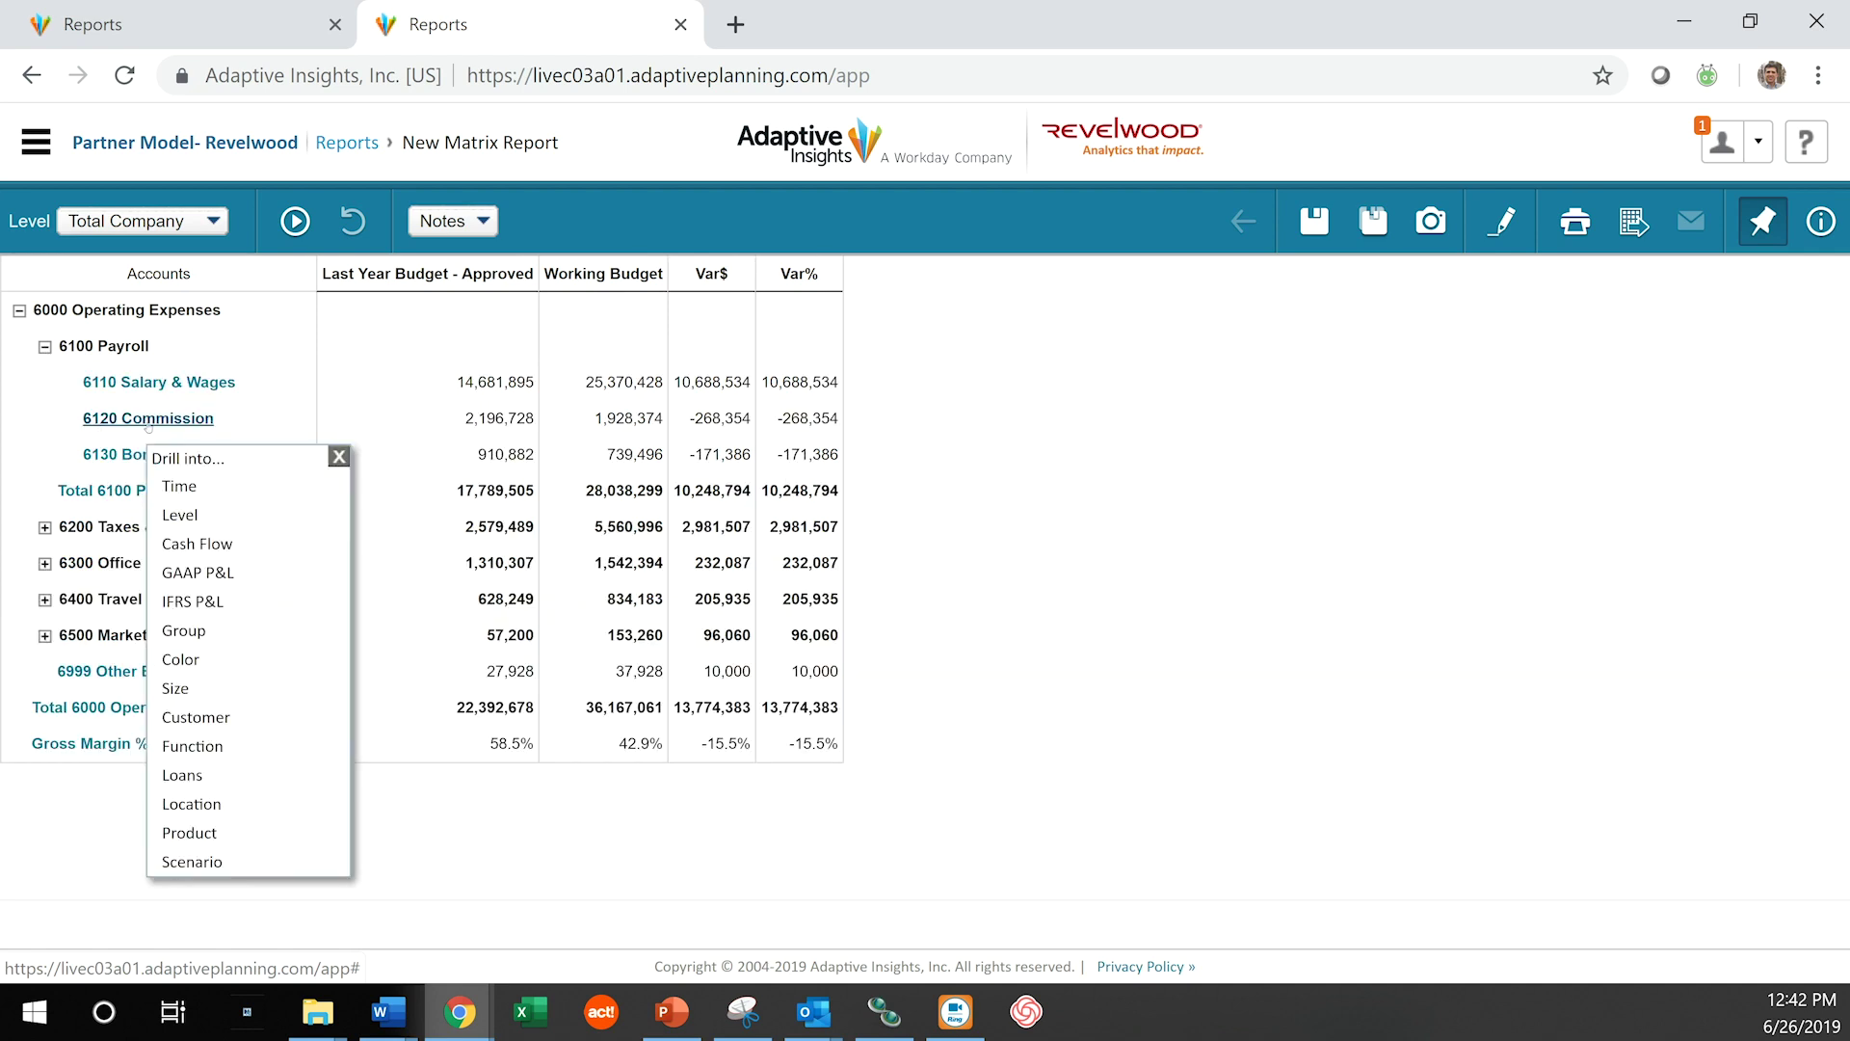